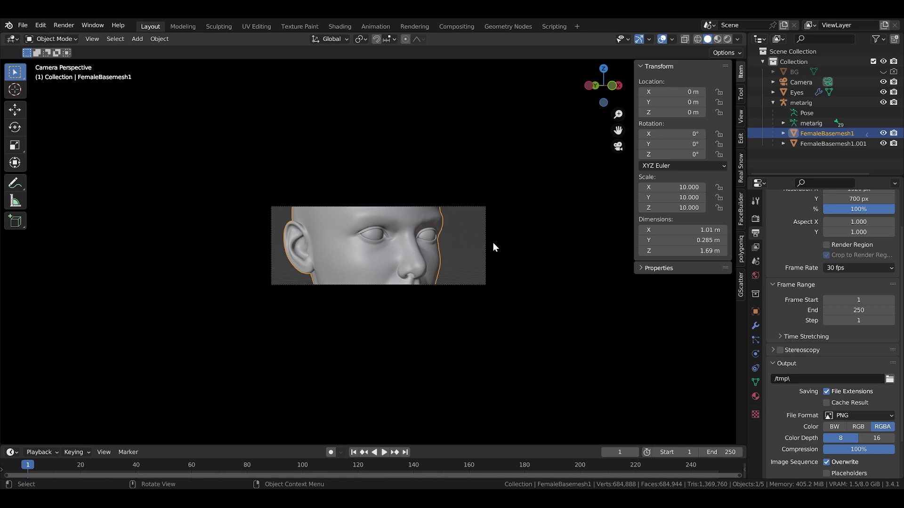
Step: Switch to the Shading workspace and look over the skin material's node tree
click(343, 27)
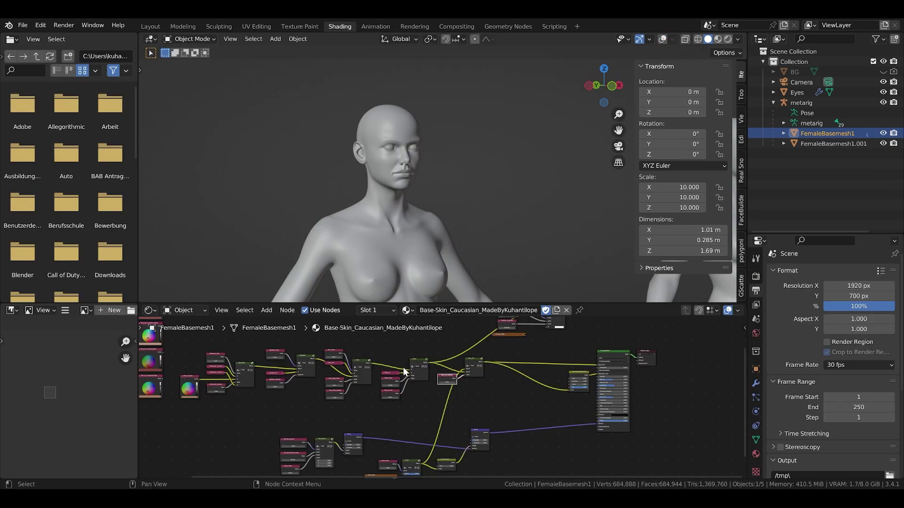
scroll(411, 386, down, 2)
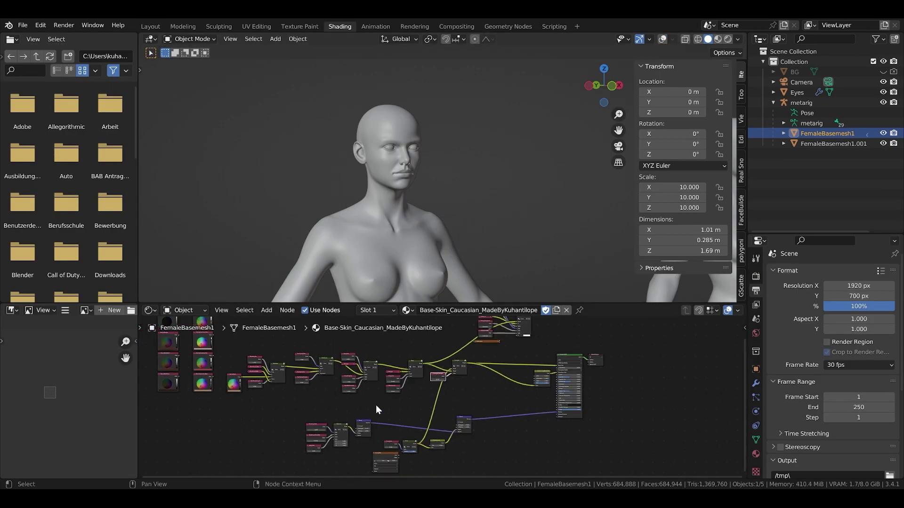
middle_drag(437, 376, 440, 380)
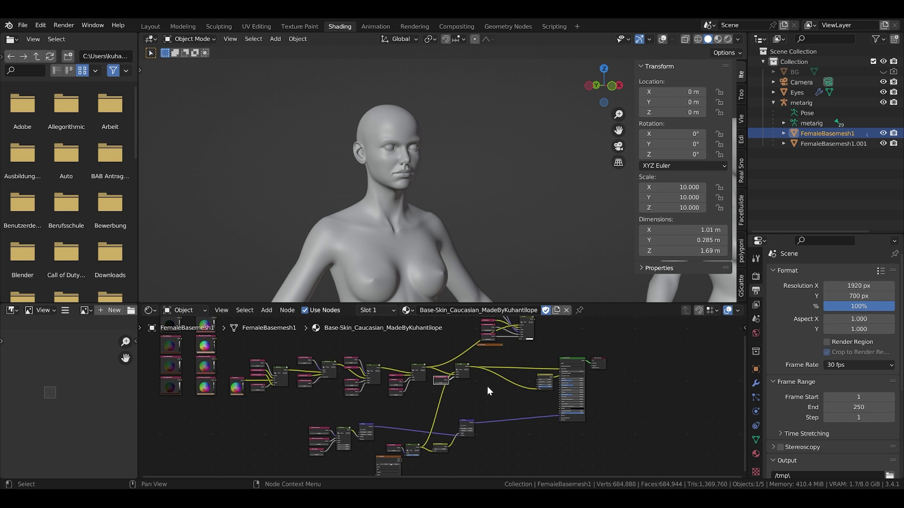
scroll(298, 365, up, 1)
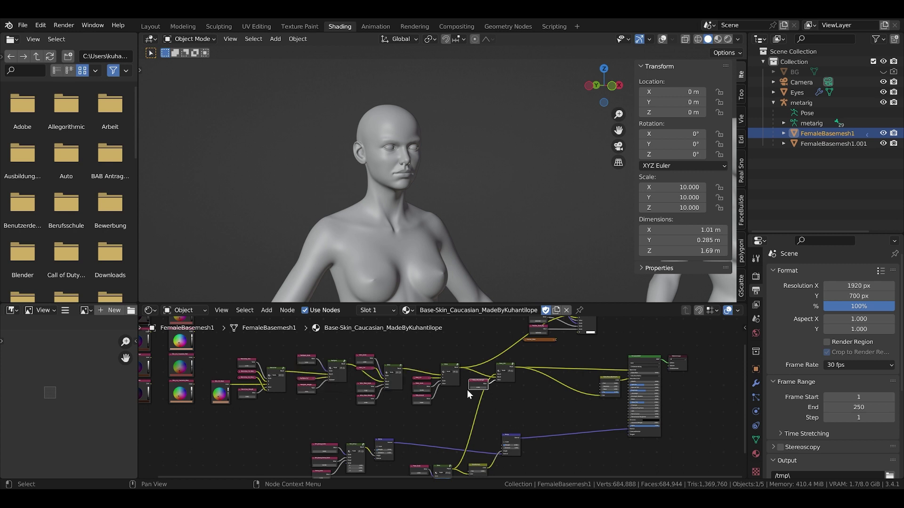
middle_drag(488, 393, 449, 404)
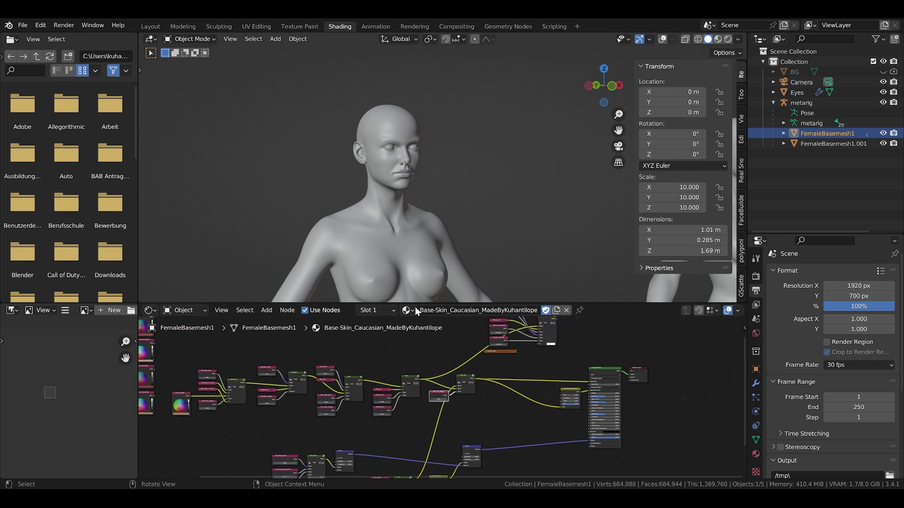
middle_drag(370, 417, 425, 395)
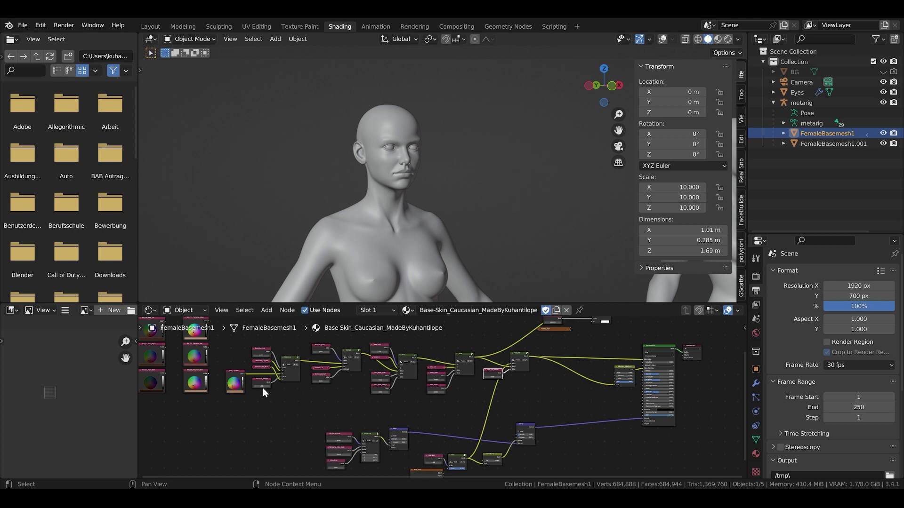
Step: Examine the two columns of color nodes at the start of the skin material's node tree
middle_drag(263, 387, 383, 450)
drag(263, 346, 357, 465)
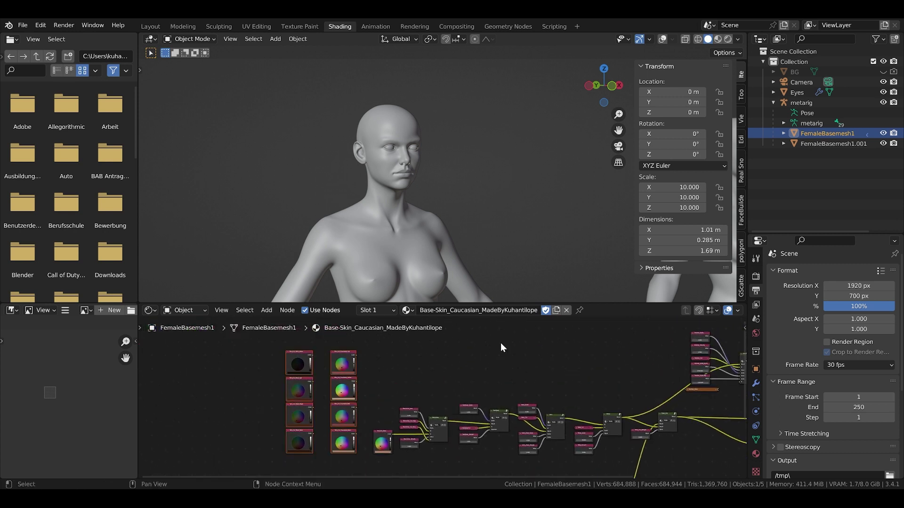
click(352, 460)
middle_drag(436, 447, 403, 427)
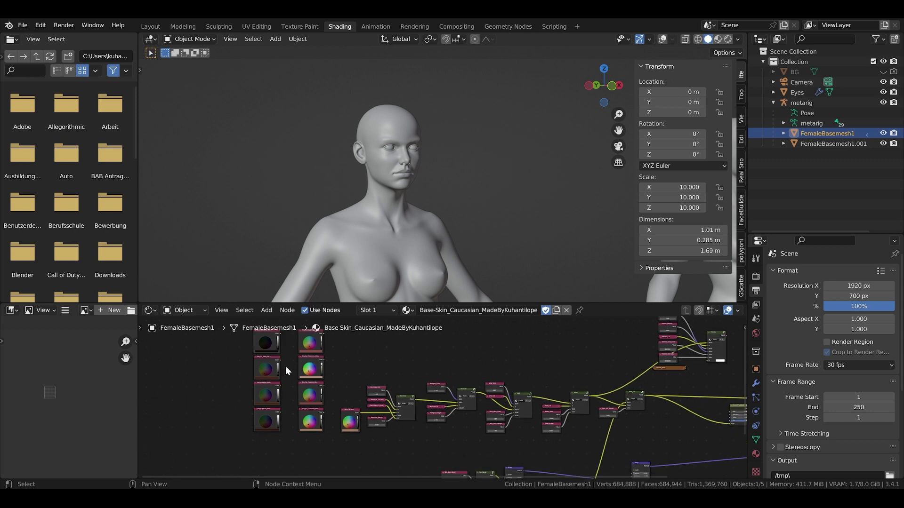
scroll(306, 407, down, 3)
middle_drag(304, 431, 337, 460)
drag(337, 460, 236, 352)
click(393, 357)
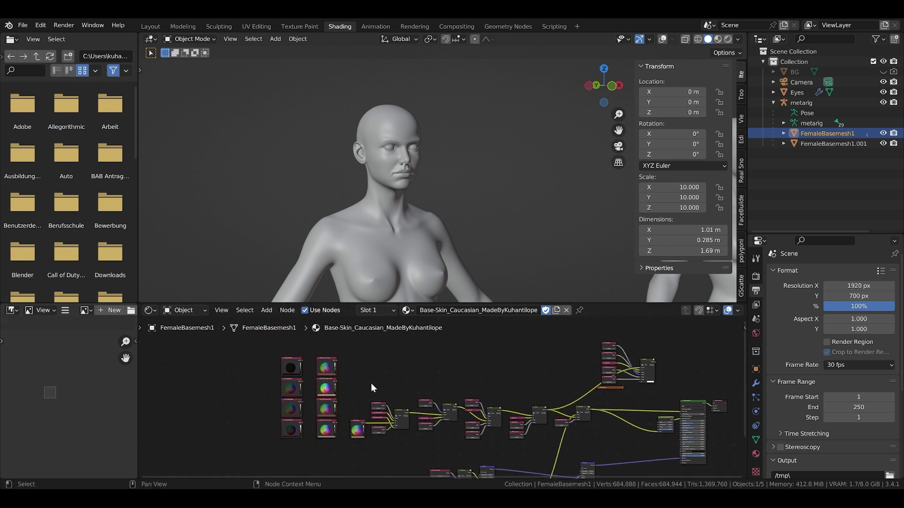
middle_drag(409, 447, 311, 414)
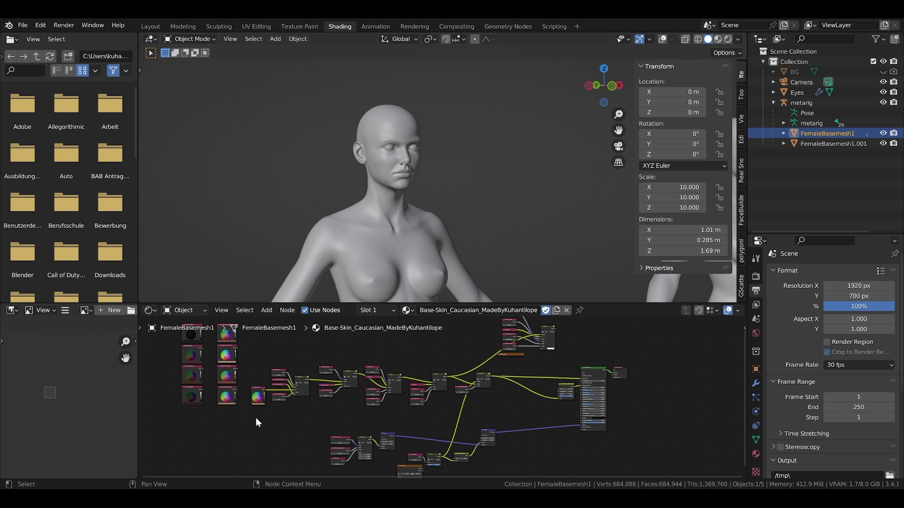
scroll(268, 406, up, 4)
mouse_move(439, 408)
middle_down()
mouse_move(287, 430)
mouse_move(414, 425)
middle_up()
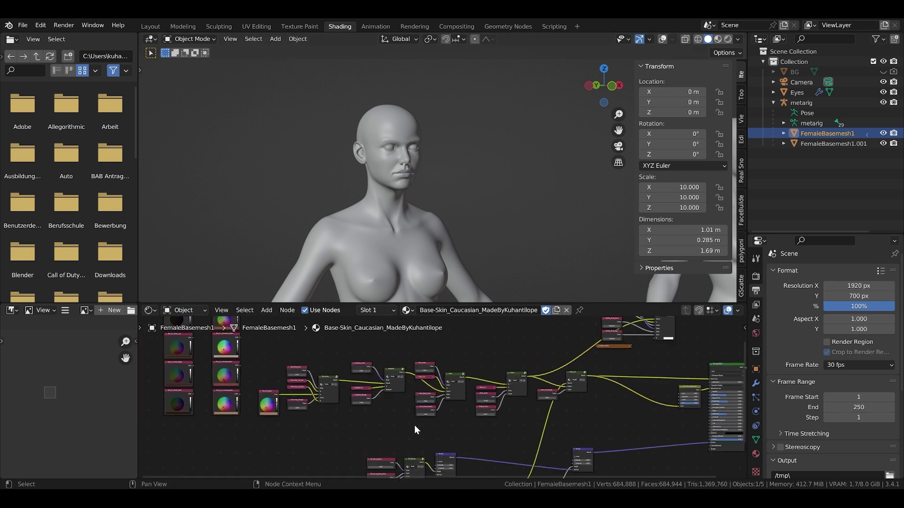
Step: Set the 3D viewport to Material Preview shading to show the skin on the face
click(716, 40)
scroll(395, 145, up, 5)
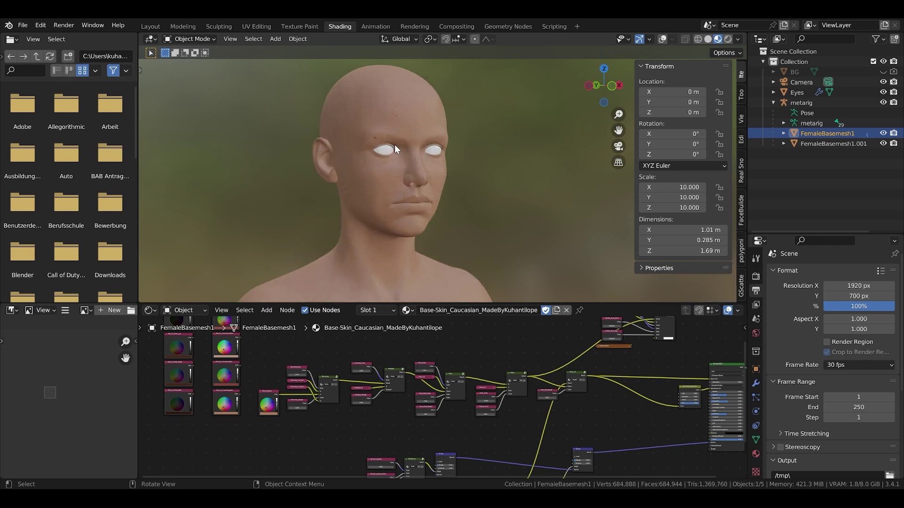
scroll(340, 171, up, 3)
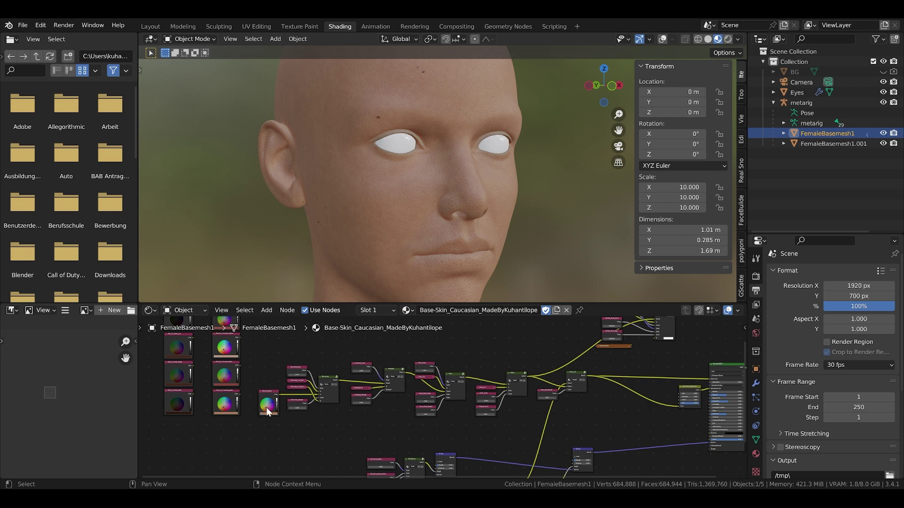
Step: Connect the base skin color node directly to the Principled BSDF's Base Color input
scroll(297, 407, up, 5)
scroll(297, 396, down, 4)
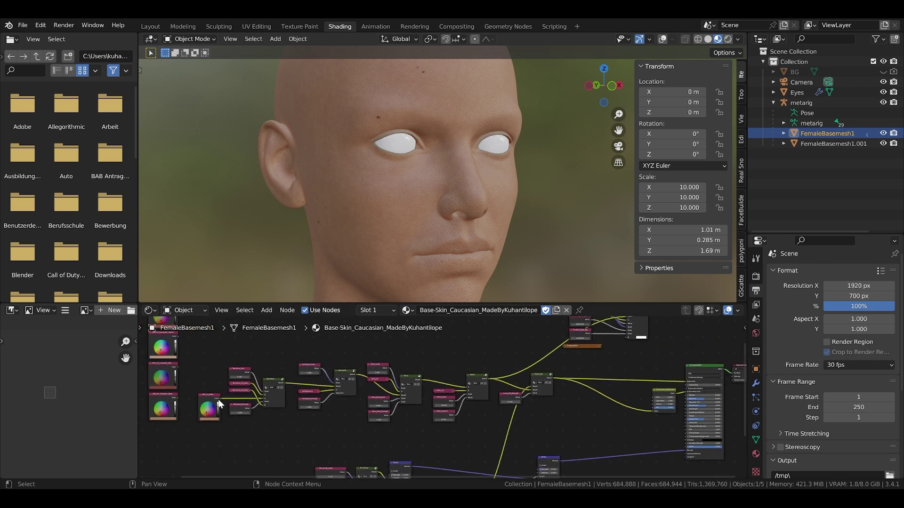
drag(218, 398, 687, 382)
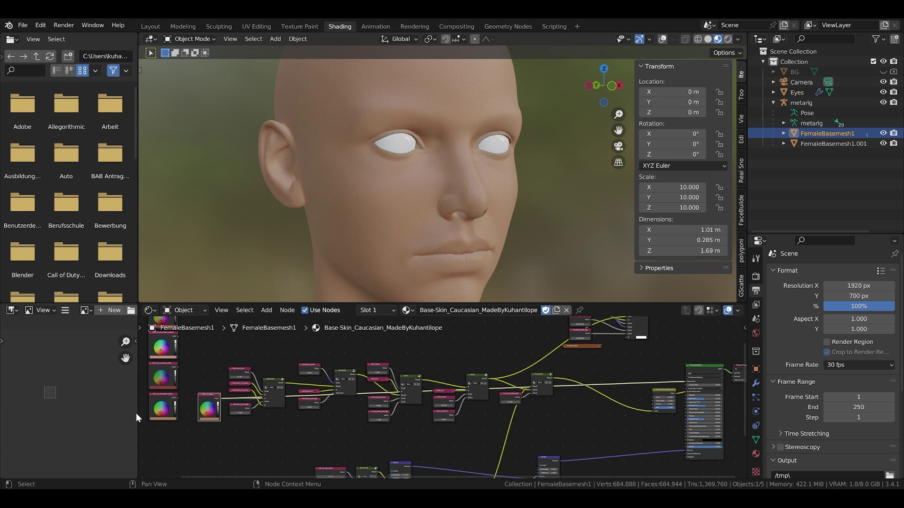
Step: Highlight the chain of color detail nodes between the base skin color and the Principled BSDF to examine it
scroll(202, 433, up, 3)
scroll(300, 425, down, 2)
middle_drag(301, 428, 244, 422)
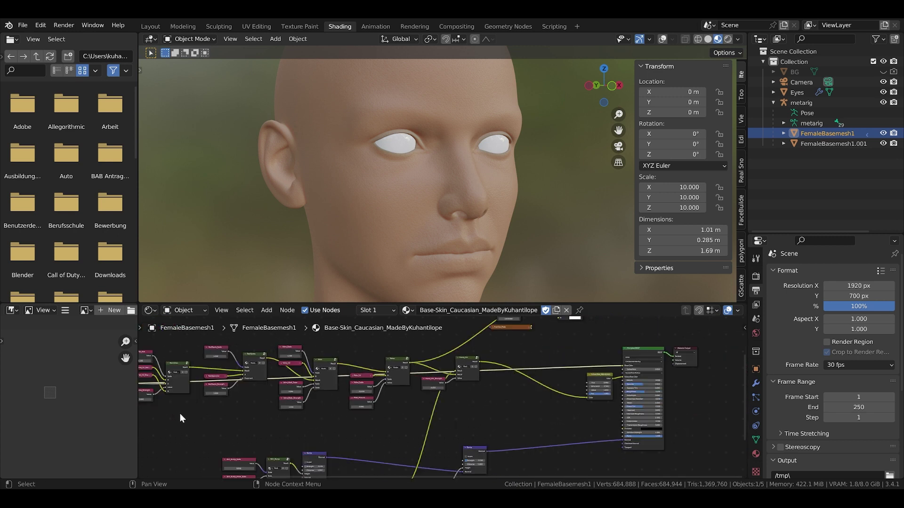
middle_drag(407, 398, 434, 368)
scroll(415, 406, down, 1)
middle_drag(407, 433, 400, 445)
middle_drag(261, 387, 372, 427)
drag(267, 339, 671, 433)
middle_drag(393, 395, 355, 404)
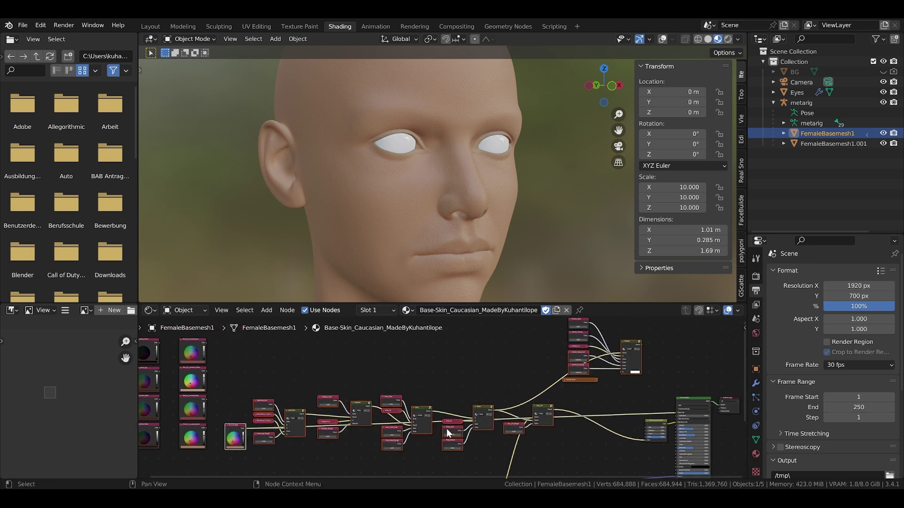
scroll(509, 404, down, 2)
middle_drag(393, 373, 336, 386)
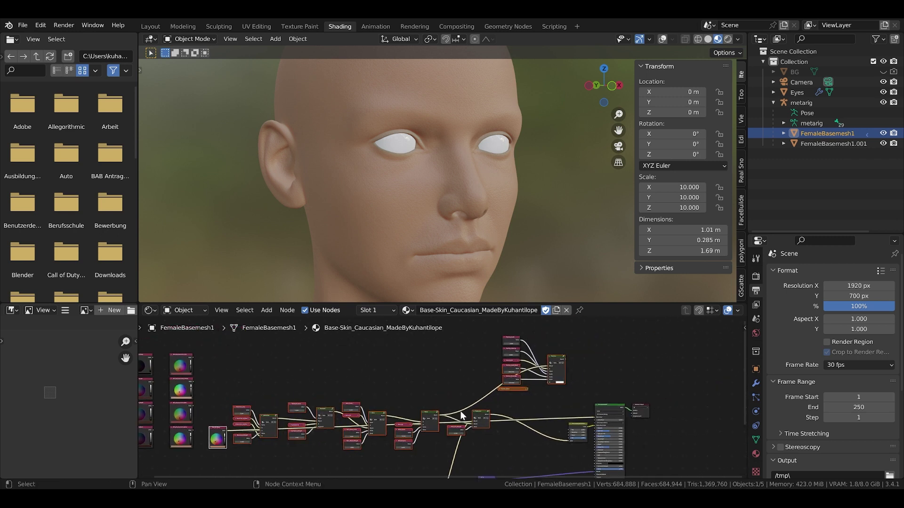
Step: Highlight the bump nodes that feed the shader's Normal input and inspect the surface detail on the face
scroll(461, 415, down, 1)
middle_drag(462, 415, 424, 323)
scroll(369, 380, up, 1)
middle_drag(368, 396, 345, 365)
scroll(345, 364, up, 1)
drag(518, 431, 205, 347)
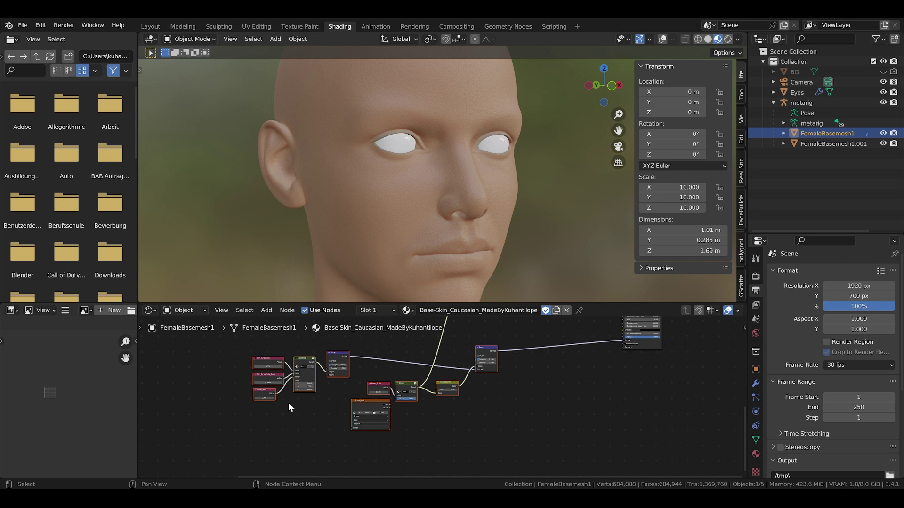
scroll(297, 392, down, 2)
middle_drag(347, 370, 251, 418)
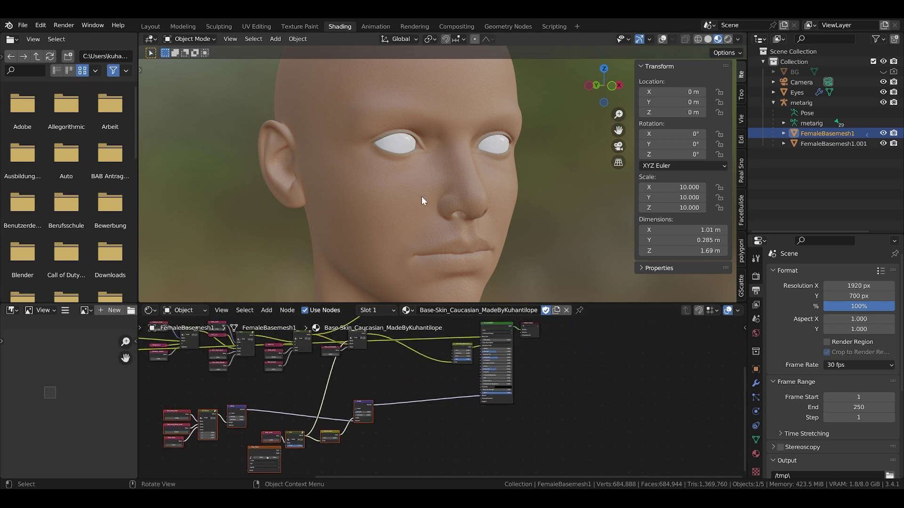
middle_drag(411, 221, 400, 189)
scroll(400, 190, up, 3)
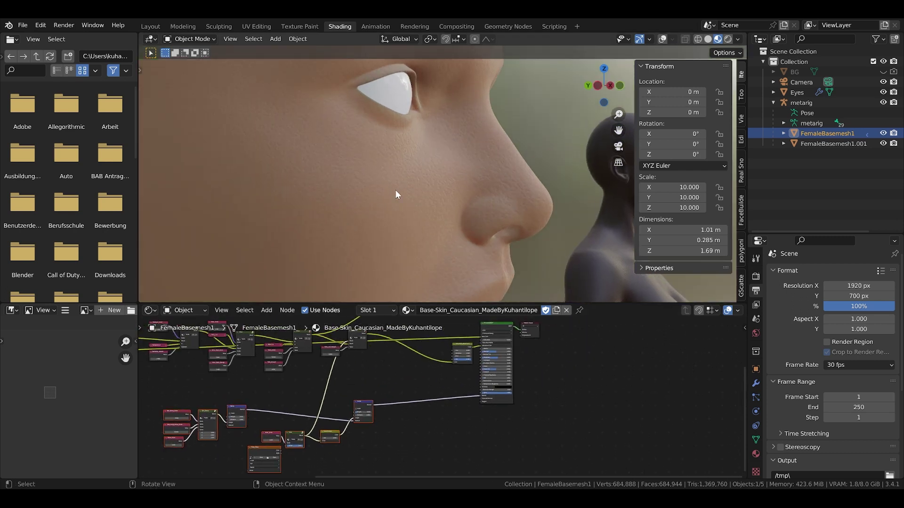
scroll(423, 193, up, 2)
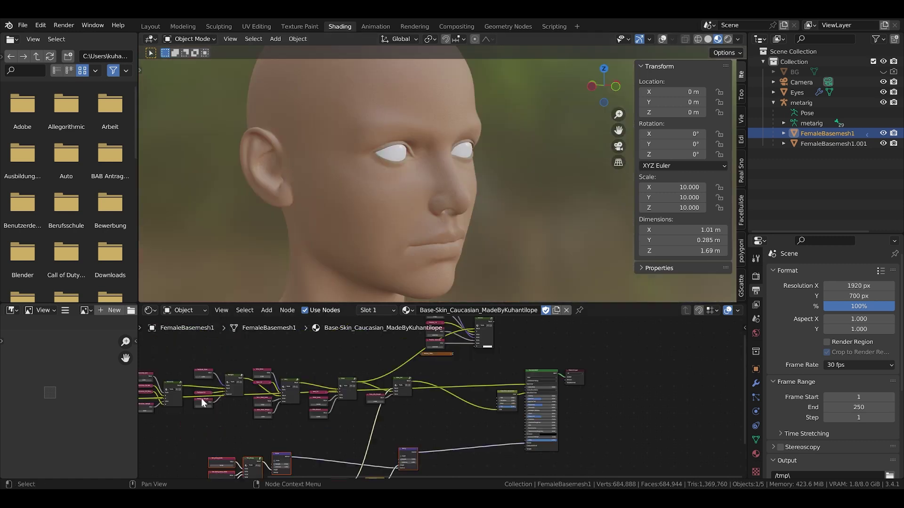
Step: Connect the Blemishes node's Result output directly to the Principled BSDF's Base Color input
scroll(202, 399, up, 4)
scroll(269, 369, up, 2)
middle_drag(271, 352, 252, 367)
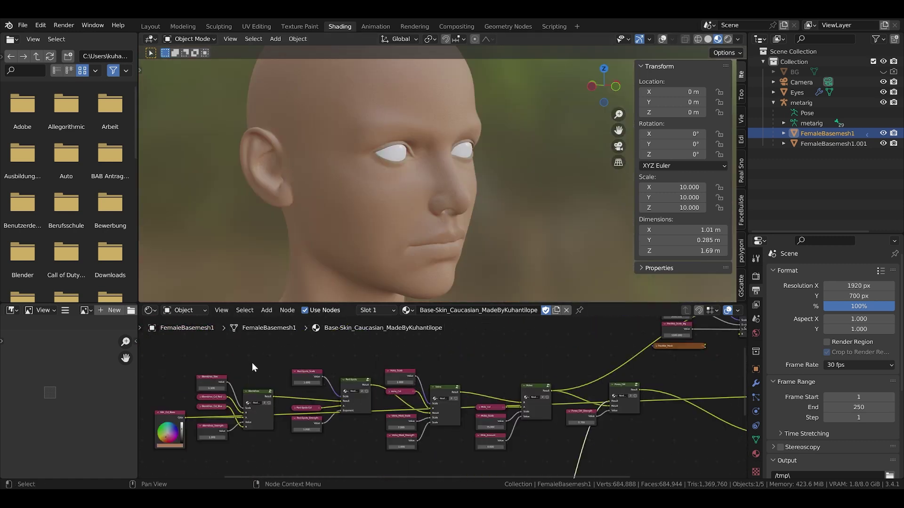
drag(253, 368, 265, 445)
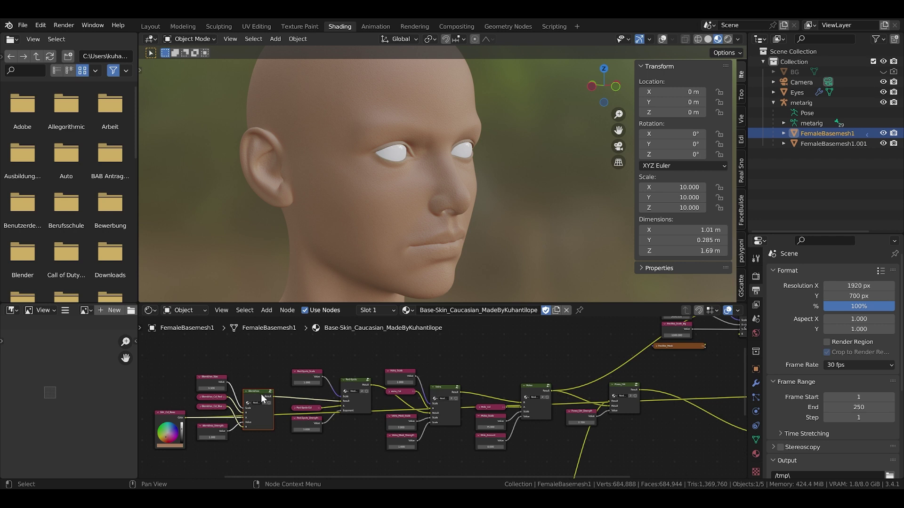
drag(261, 394, 262, 391)
scroll(359, 400, down, 1)
middle_drag(360, 400, 235, 411)
scroll(269, 406, down, 2)
scroll(246, 396, up, 3)
scroll(264, 415, down, 2)
drag(179, 406, 652, 410)
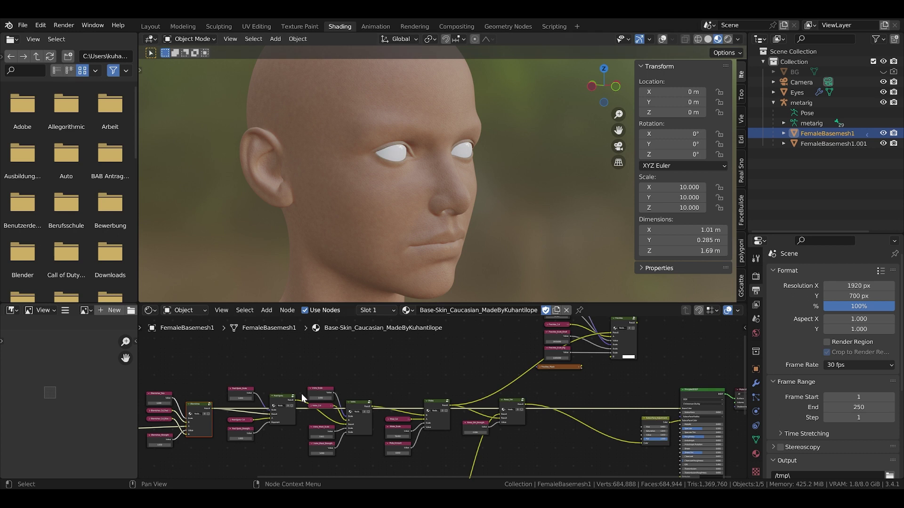
Step: Hide the second figure, FemaleBasemesh1.001, in the viewport
scroll(290, 397, up, 2)
scroll(263, 390, down, 3)
scroll(385, 194, down, 4)
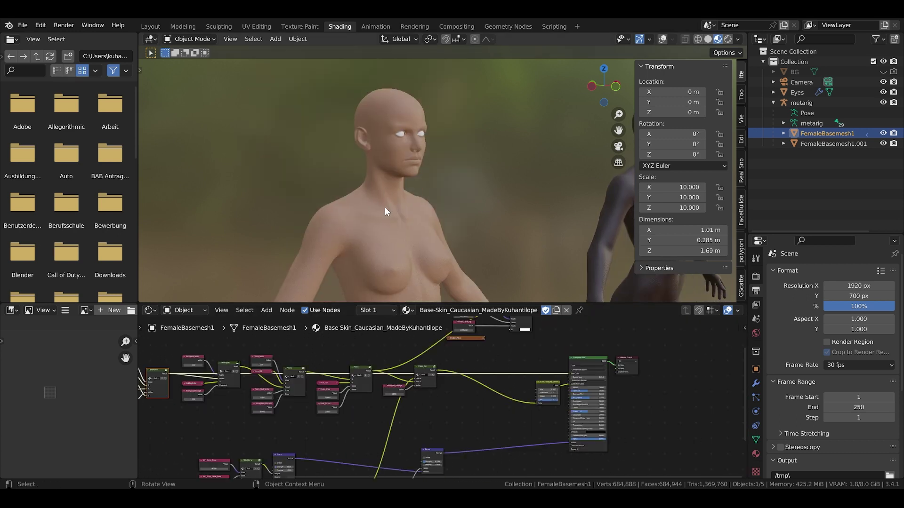
click(883, 144)
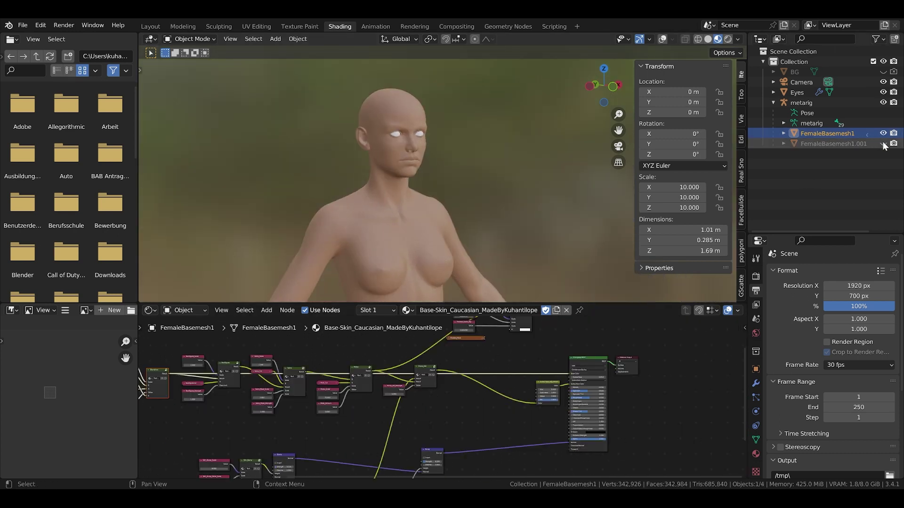
Step: Connect the Red Spots node's Result output directly to the Principled BSDF's Base Color input
scroll(300, 394, up, 4)
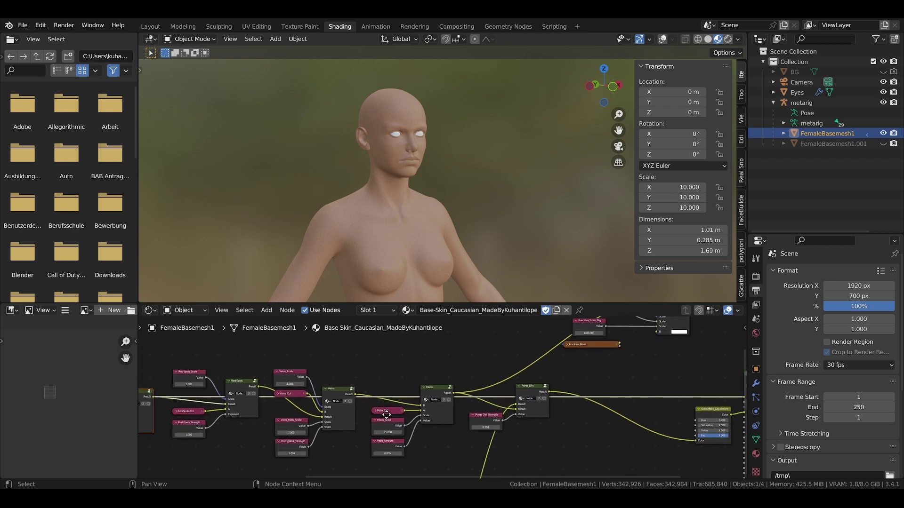
scroll(447, 390, down, 2)
middle_drag(440, 387, 341, 383)
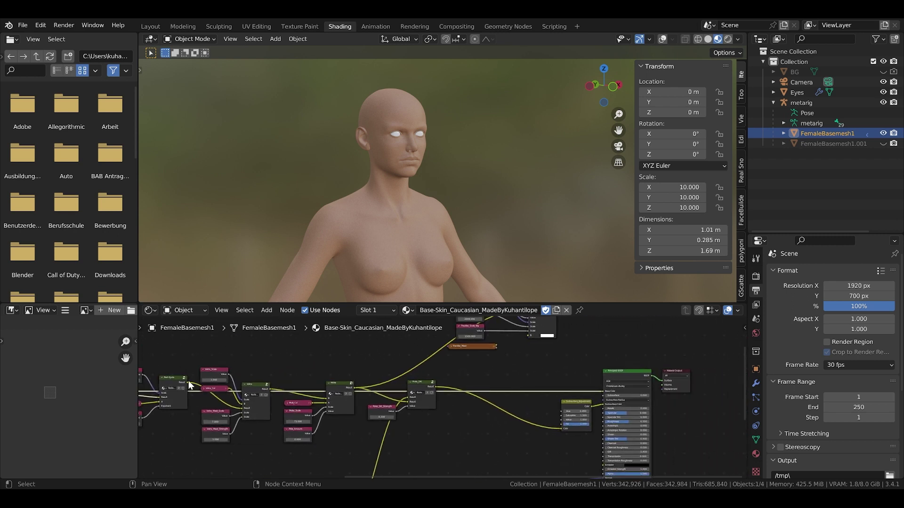
drag(188, 381, 606, 391)
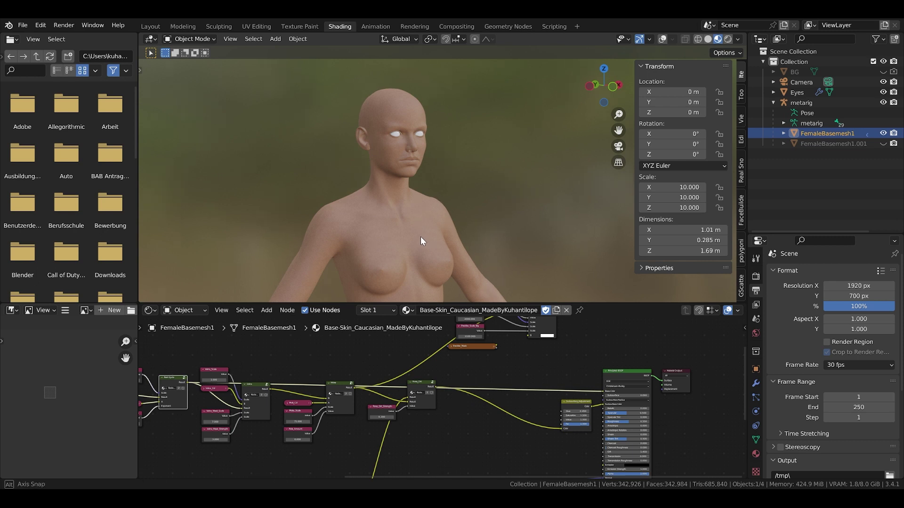
Step: Set the Red Spots Strength value node to 5
scroll(416, 239, up, 3)
scroll(394, 241, down, 4)
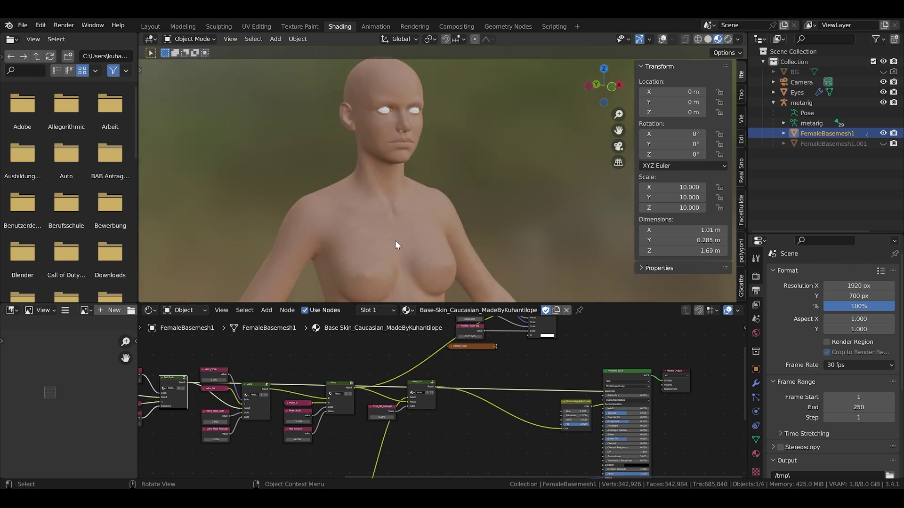
scroll(393, 224, up, 3)
middle_drag(267, 409, 299, 394)
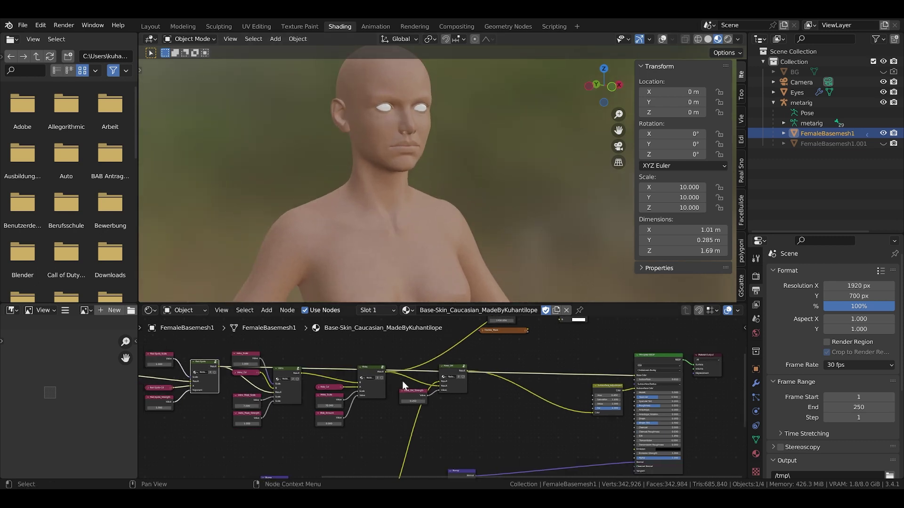
scroll(238, 407, up, 3)
middle_drag(239, 408, 338, 412)
scroll(246, 419, up, 2)
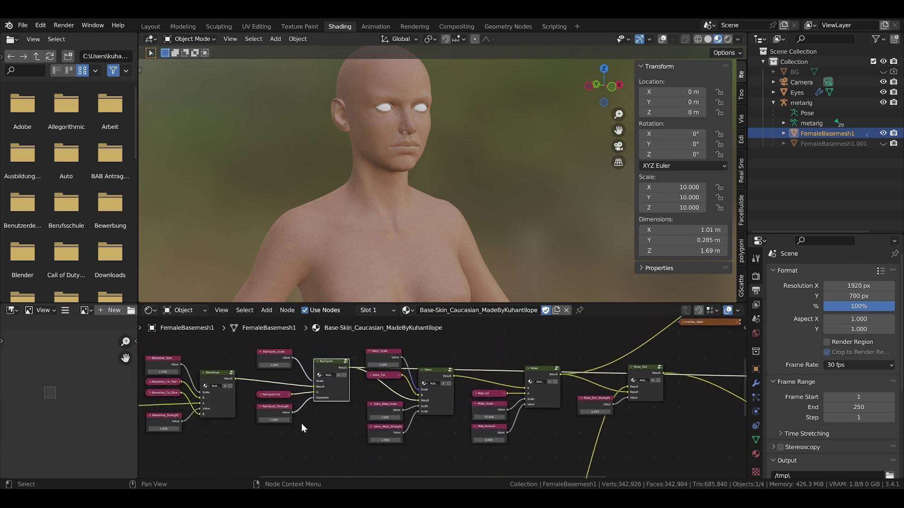
click(277, 418)
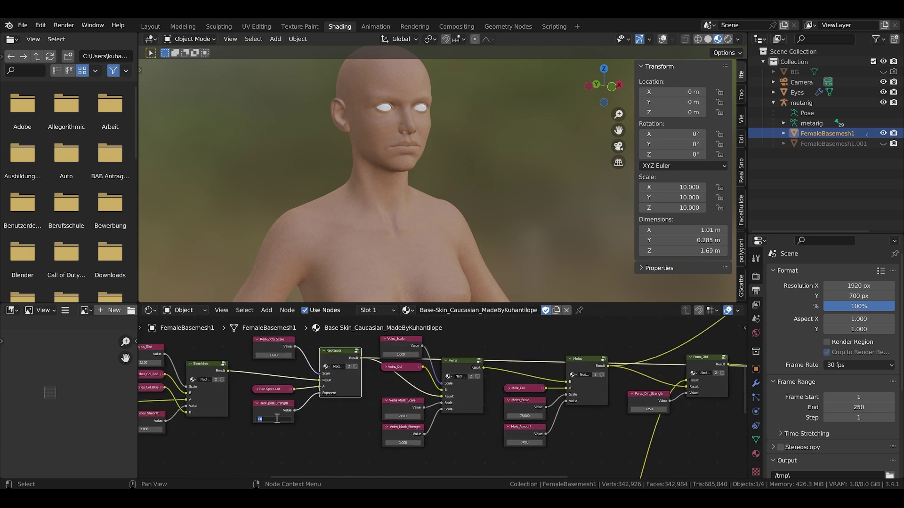
text(5)
key(Return)
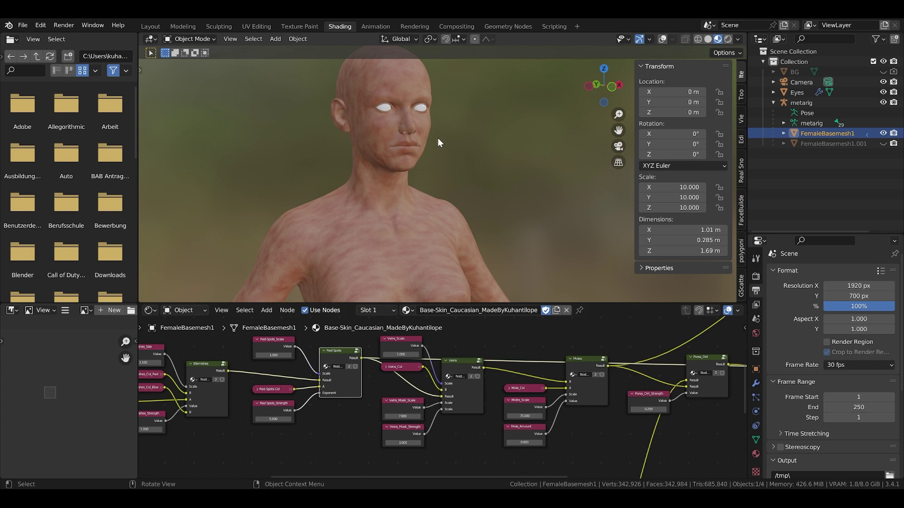
Step: Set the Red Spots Strength value node to 1
middle_drag(441, 146, 430, 176)
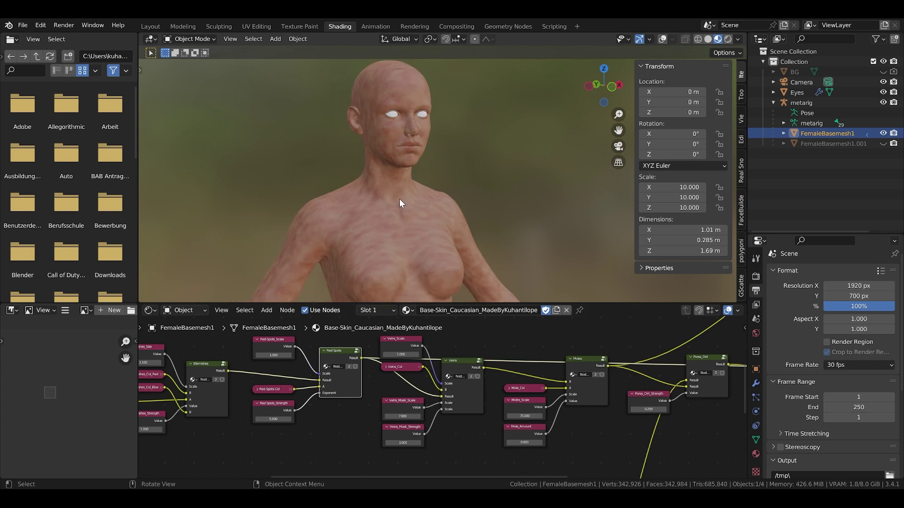
click(270, 419)
text(20)
key(Return)
Step: Connect the Veins node's Result output directly to the Principled BSDF's Base Color input
middle_drag(481, 340, 345, 345)
scroll(367, 391, down, 1)
middle_drag(379, 402, 317, 406)
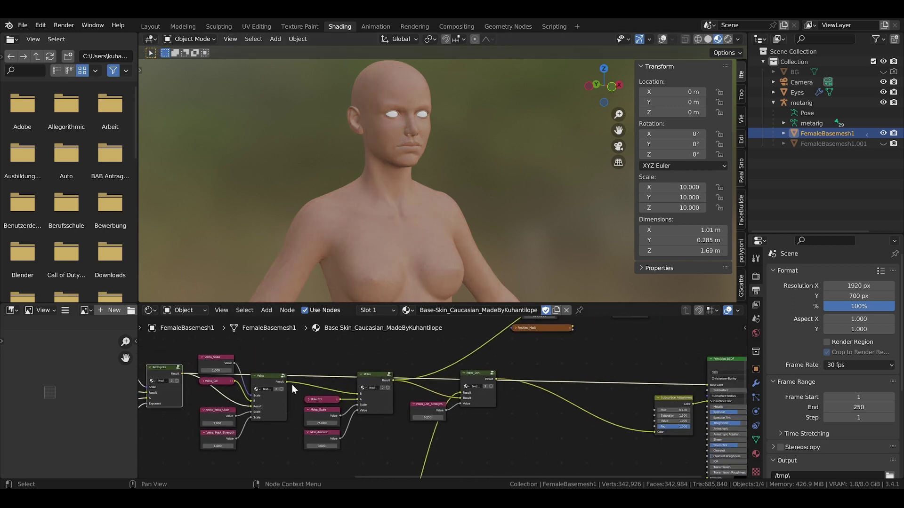
drag(286, 381, 707, 386)
Step: Examine the Veins layer on the figure's torso, arms, neck and face up close
scroll(382, 250, down, 3)
mouse_move(381, 248)
middle_down()
mouse_move(325, 198)
mouse_move(267, 236)
mouse_move(365, 276)
mouse_move(371, 250)
middle_up()
scroll(371, 250, up, 3)
scroll(461, 249, down, 1)
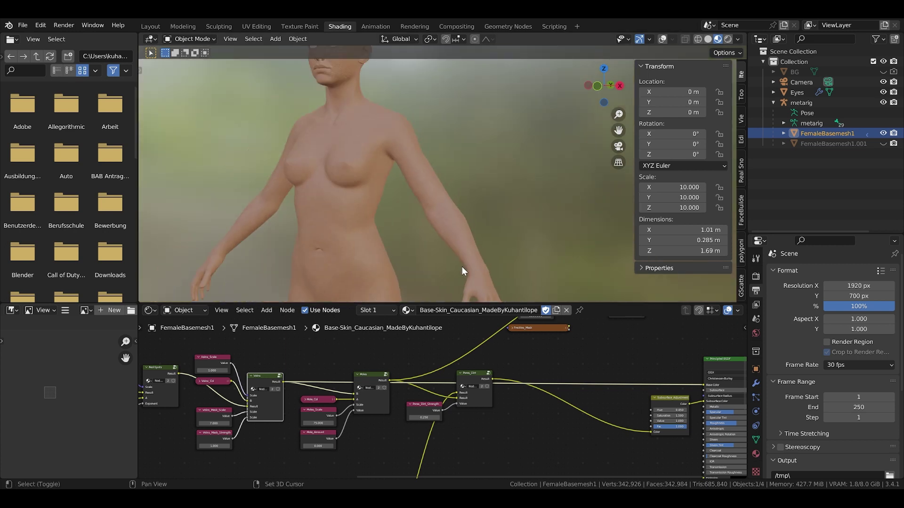
mouse_move(462, 267)
shift+middle_down()
mouse_move(335, 211)
mouse_move(406, 242)
mouse_move(453, 285)
shift+middle_up()
scroll(341, 215, up, 2)
scroll(343, 228, down, 4)
middle_drag(346, 212, 406, 209)
scroll(336, 162, up, 3)
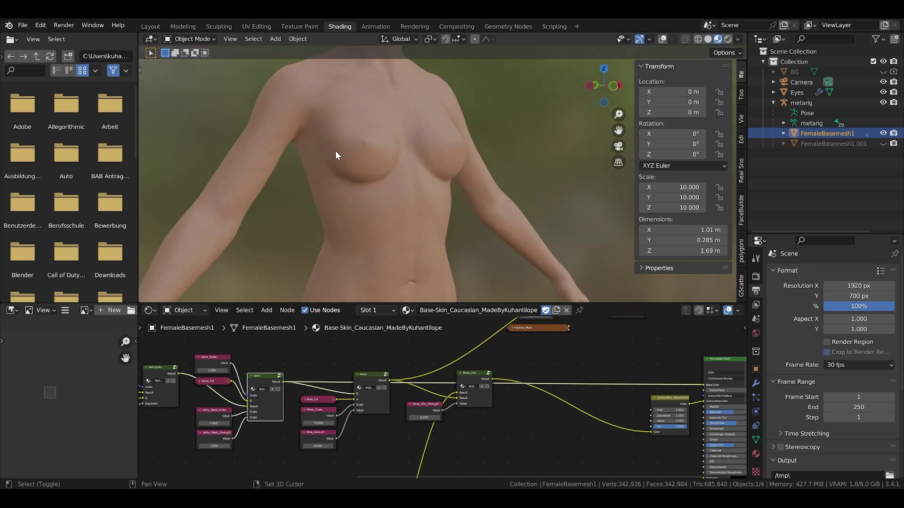
shift+middle_drag(326, 168, 309, 287)
scroll(329, 107, up, 3)
shift+middle_drag(329, 106, 355, 162)
scroll(346, 143, up, 1)
scroll(328, 166, up, 8)
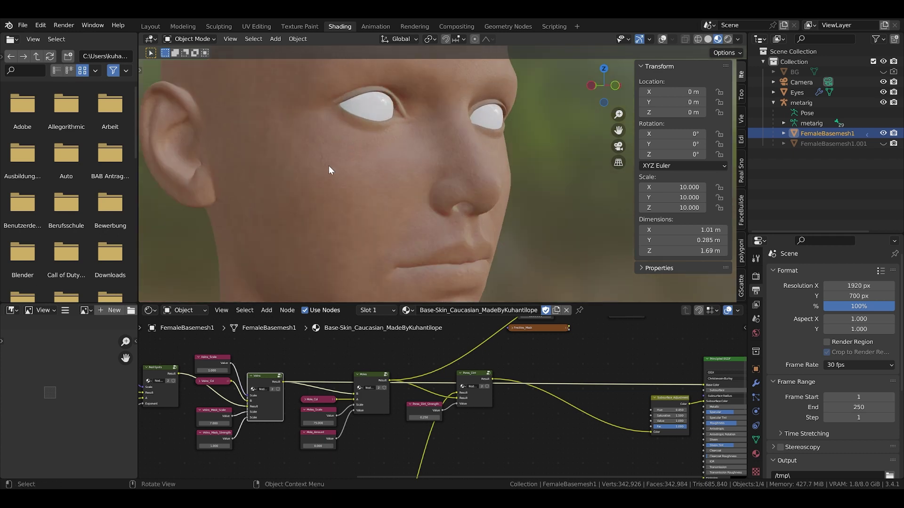
middle_drag(292, 200, 318, 188)
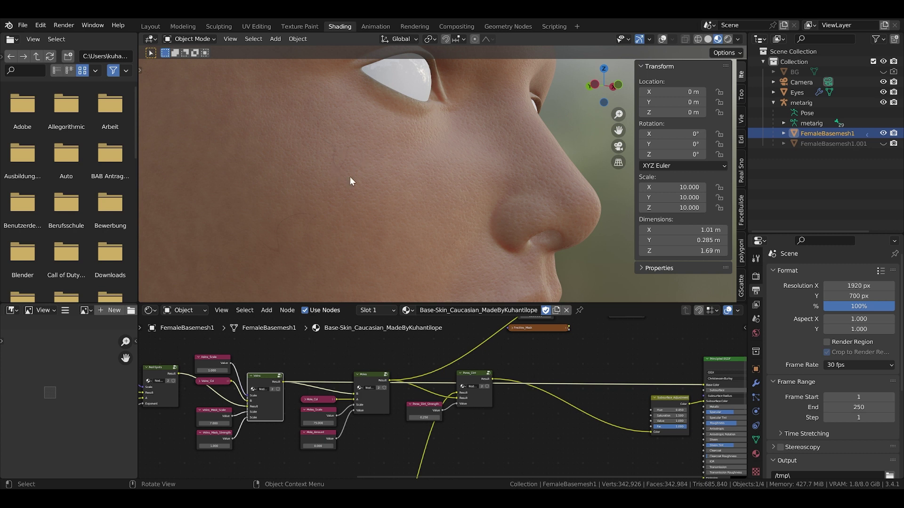
scroll(259, 249, down, 7)
scroll(296, 246, up, 6)
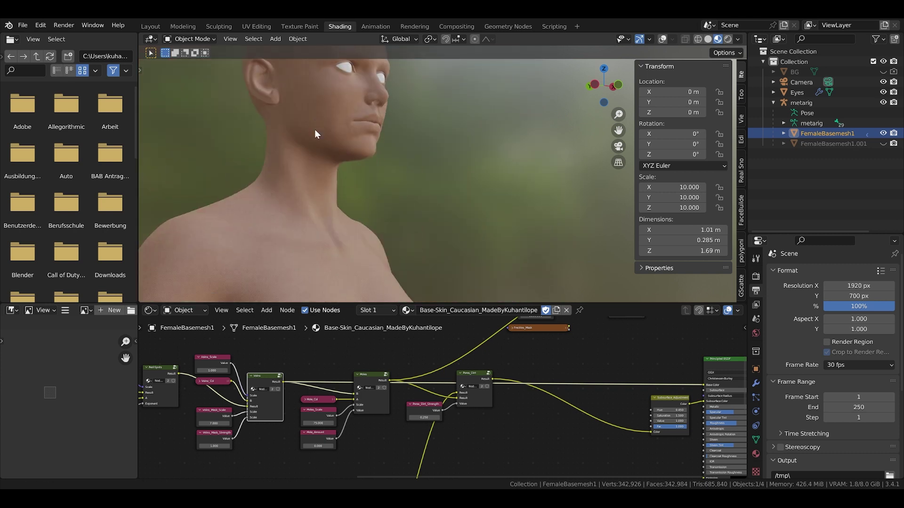
middle_drag(310, 186, 281, 191)
middle_drag(269, 392, 373, 381)
middle_drag(330, 401, 300, 360)
middle_drag(340, 183, 302, 190)
scroll(302, 190, up, 8)
scroll(445, 409, down, 1)
Step: Set the Veins Mask Strength value node to 5
middle_drag(445, 409, 339, 437)
scroll(362, 424, up, 4)
mouse_move(326, 379)
middle_down()
mouse_move(323, 392)
mouse_move(319, 380)
middle_up()
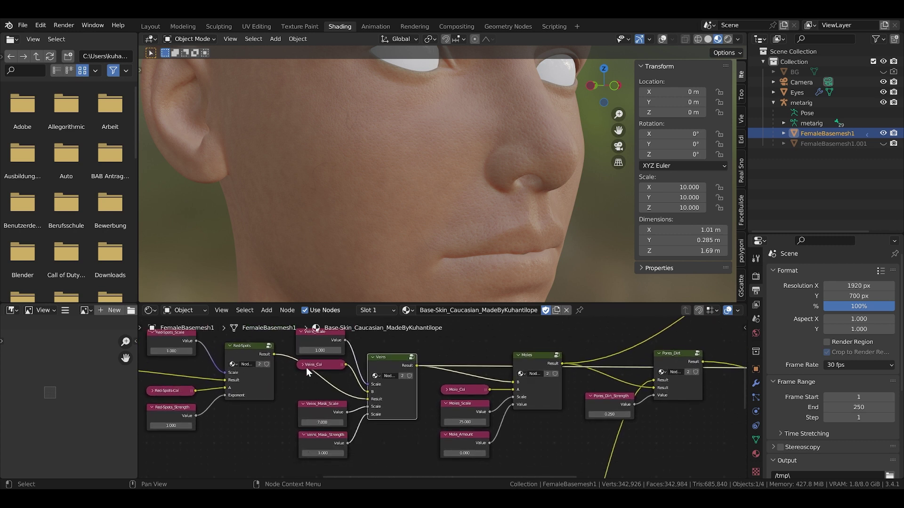
middle_drag(316, 350, 312, 361)
middle_drag(339, 426, 337, 413)
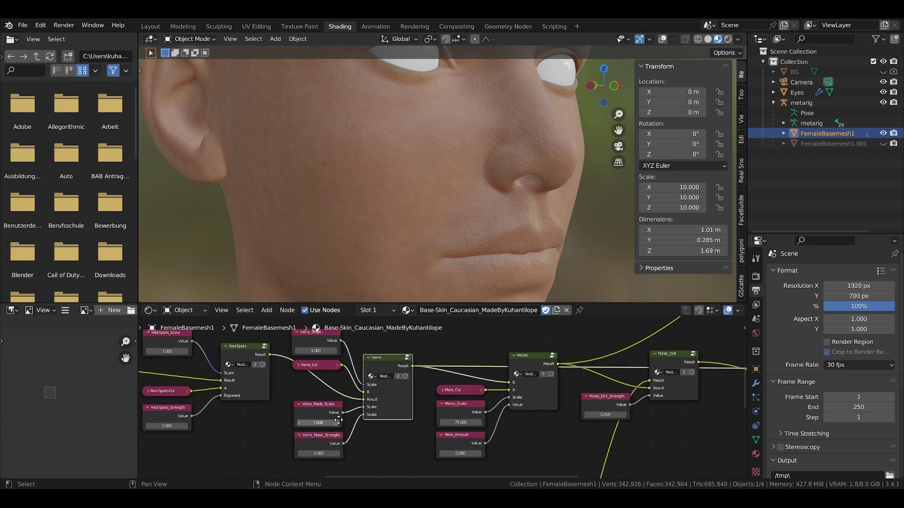
click(321, 453)
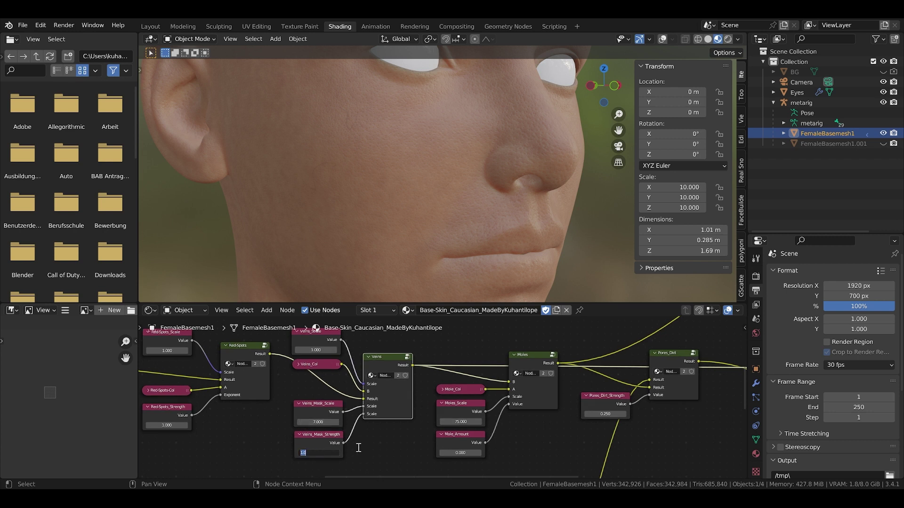
text(5)
key(Return)
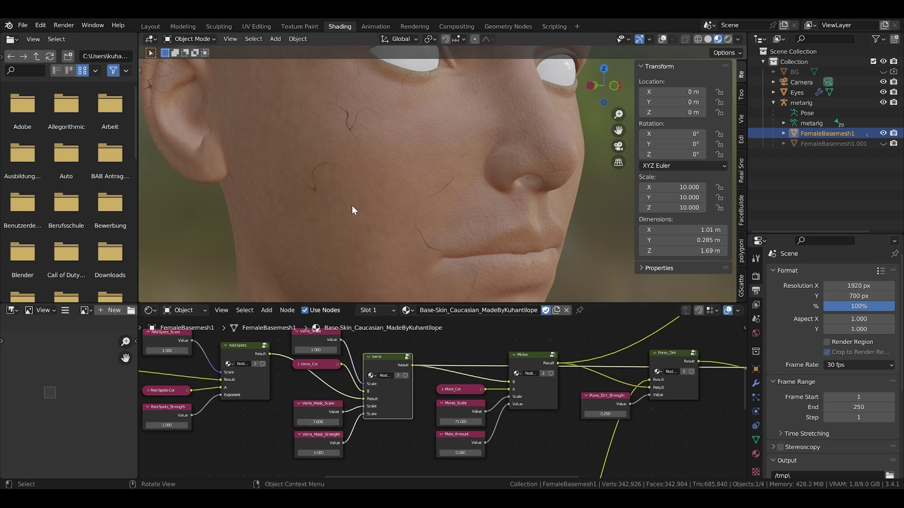
Step: Check the veins on the face, and set the Veins Mask Strength value node back to 1
scroll(350, 206, down, 1)
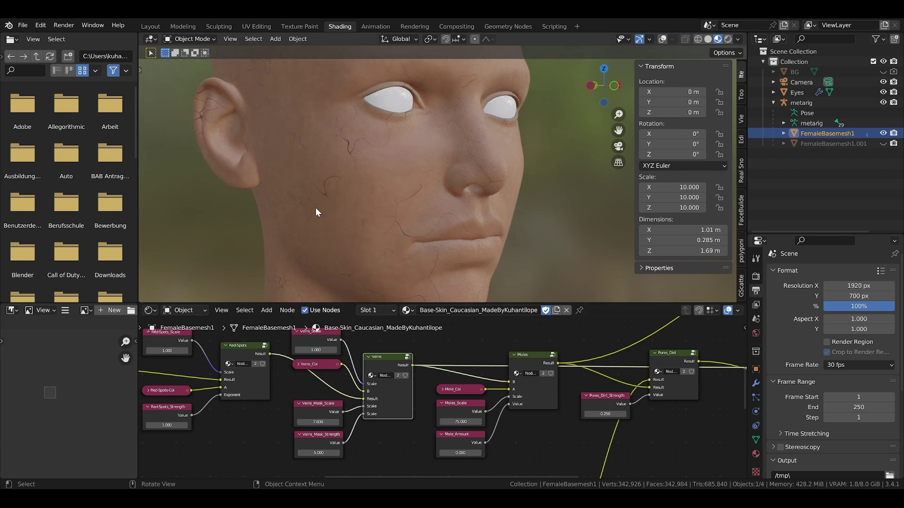
scroll(315, 208, down, 5)
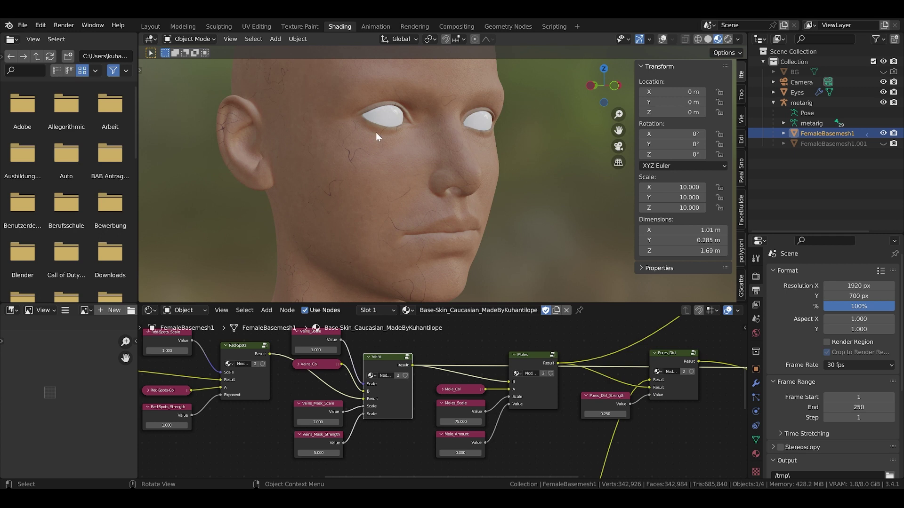
scroll(375, 132, up, 2)
middle_drag(320, 452, 305, 451)
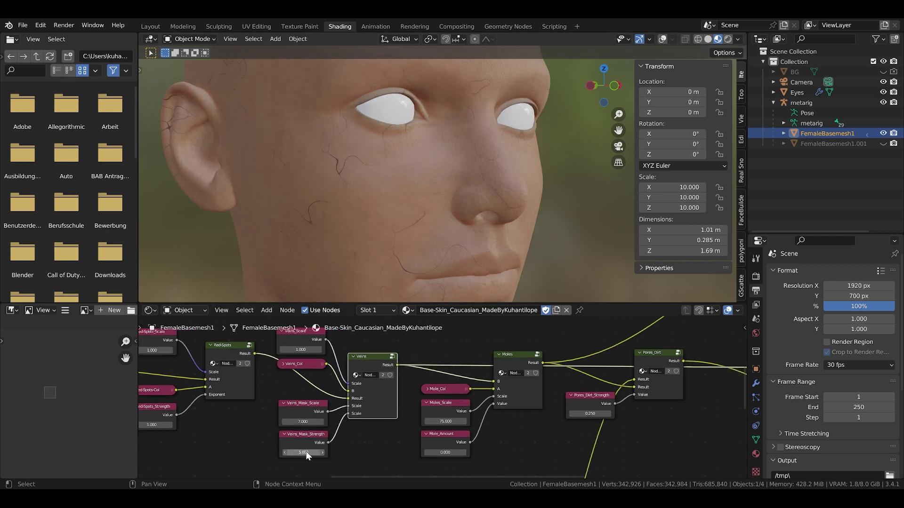
text(1)
key(Return)
Step: Set the Veins Scale value node to 5
middle_drag(280, 399, 264, 423)
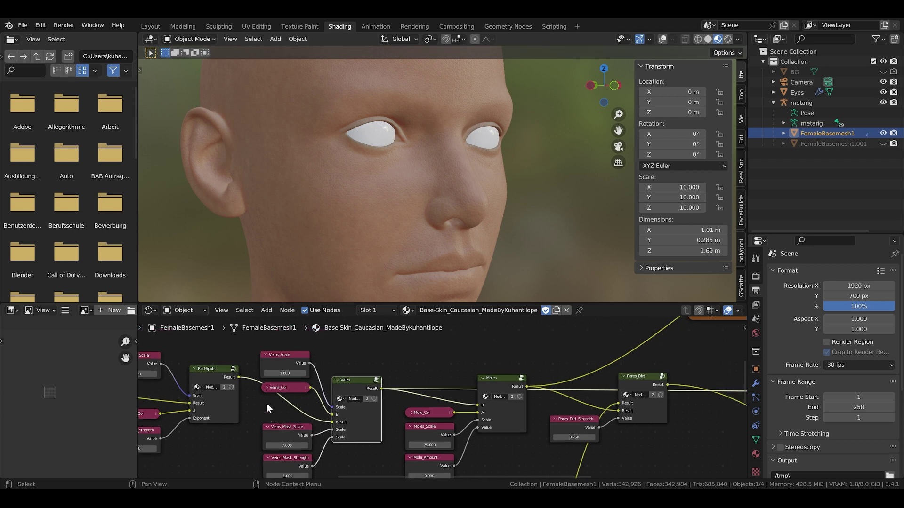
click(285, 374)
text(5)
key(Return)
Step: Examine the rescaled vein pattern on the figure's chest, shoulders and face
scroll(366, 160, down, 5)
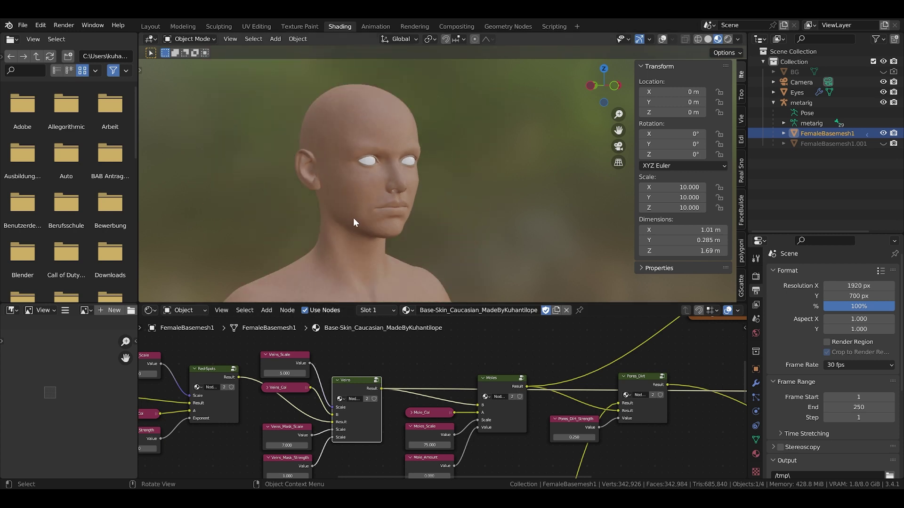
shift+middle_drag(348, 273, 334, 119)
scroll(329, 210, down, 3)
scroll(264, 237, up, 4)
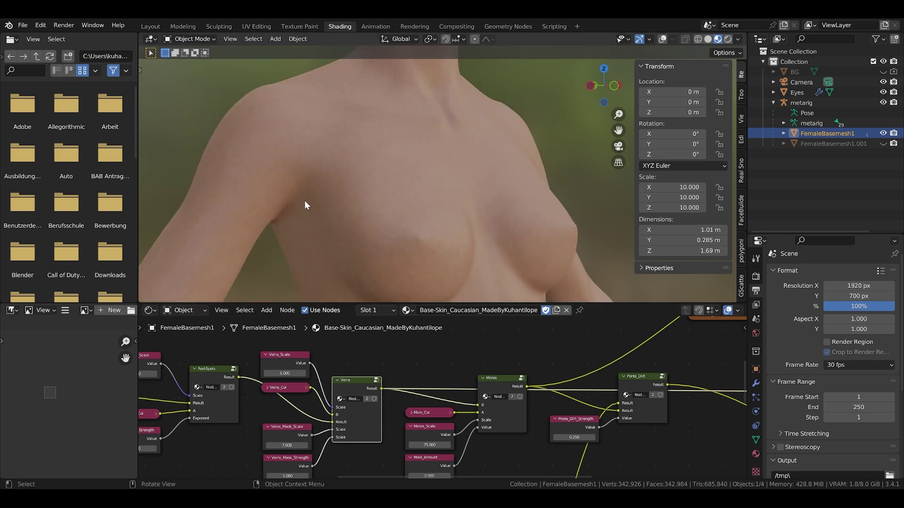
shift+middle_drag(309, 197, 226, 296)
shift+middle_drag(326, 106, 304, 221)
scroll(306, 217, up, 2)
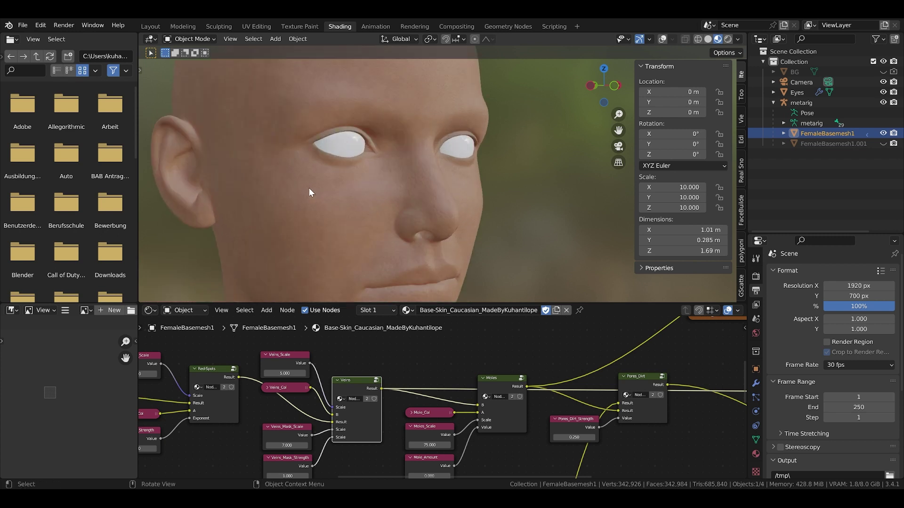
Step: Raise the Veins Mask Strength value node to 5 and check the cheek up close
shift+scroll(284, 415, down, 3)
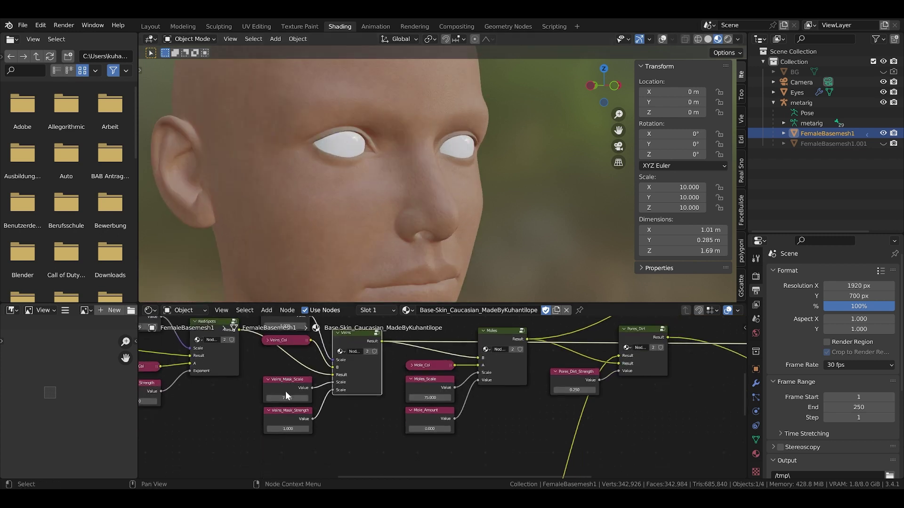
click(286, 428)
scroll(328, 221, up, 2)
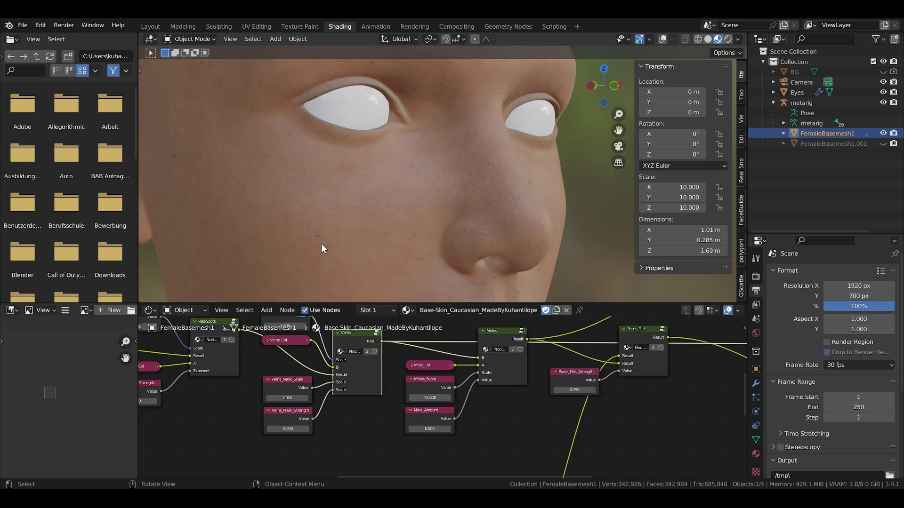
Step: Set the Veins Scale value node to 0.5 and check the larger veins on the head
middle_drag(284, 327, 296, 356)
click(297, 356)
key(BackSpace)
text(.5)
key(Return)
scroll(394, 282, down, 3)
middle_drag(394, 281, 298, 201)
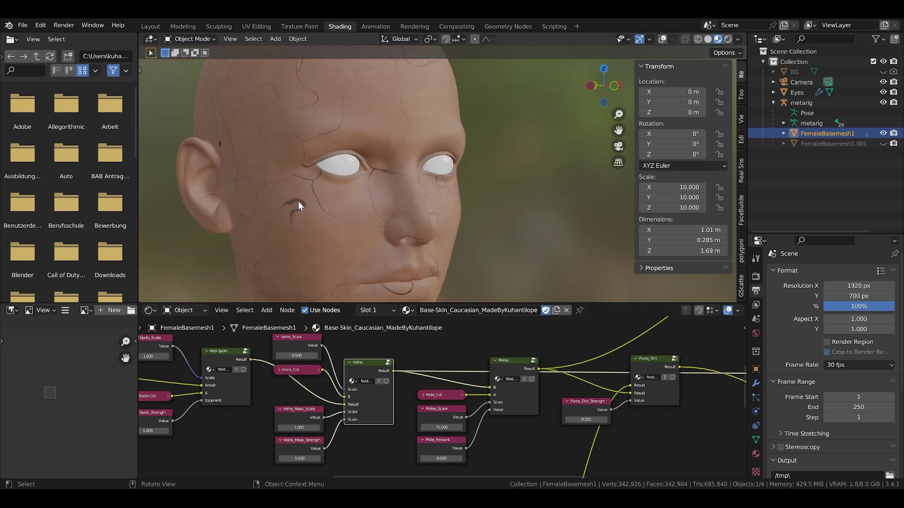
Step: Reset both the Veins Scale and Veins Mask Strength value nodes to 1
click(288, 356)
text(1)
key(Return)
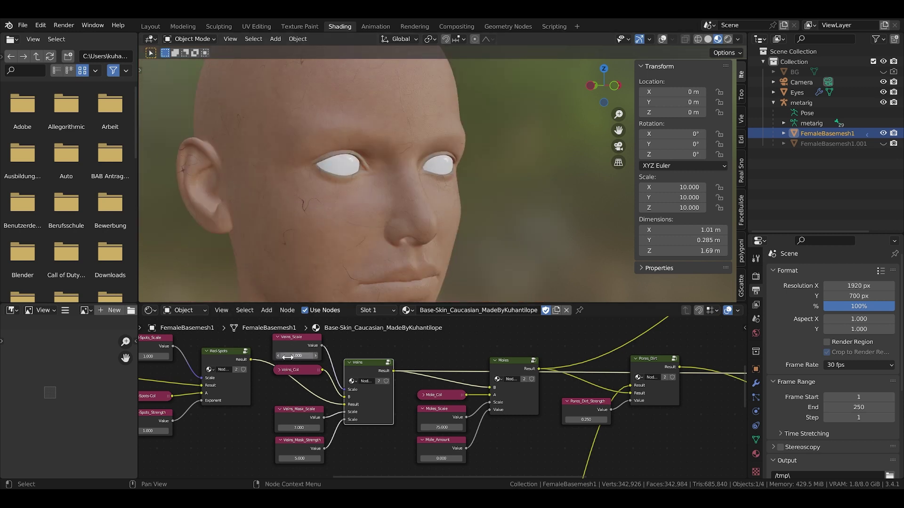
click(302, 458)
text(2)
key(Return)
Step: Connect the Moles node's Result output directly to the Principled BSDF's Base Color input
middle_drag(415, 431, 368, 426)
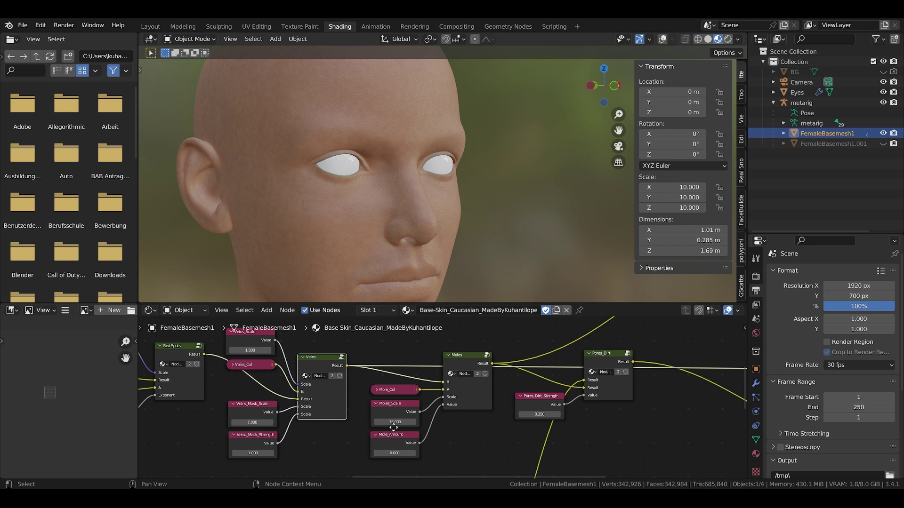
scroll(371, 400, down, 2)
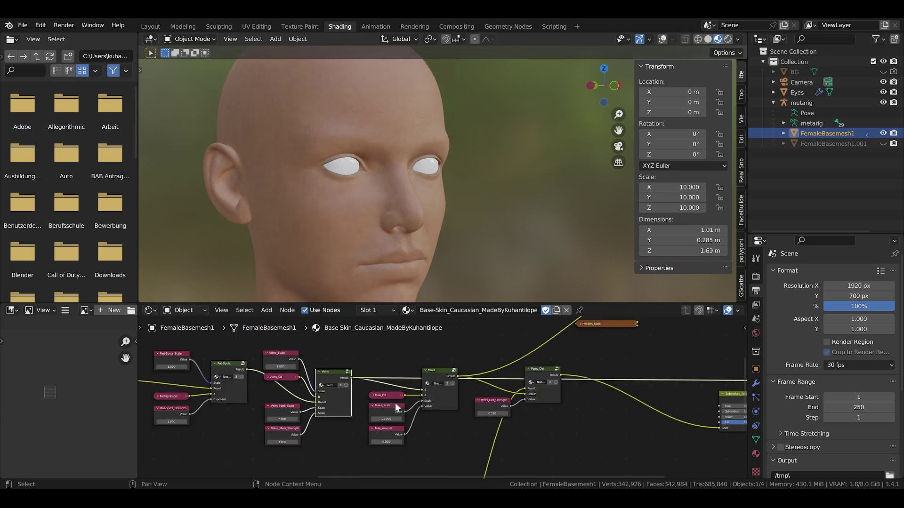
middle_drag(386, 408, 237, 416)
drag(310, 384, 633, 389)
drag(633, 389, 630, 388)
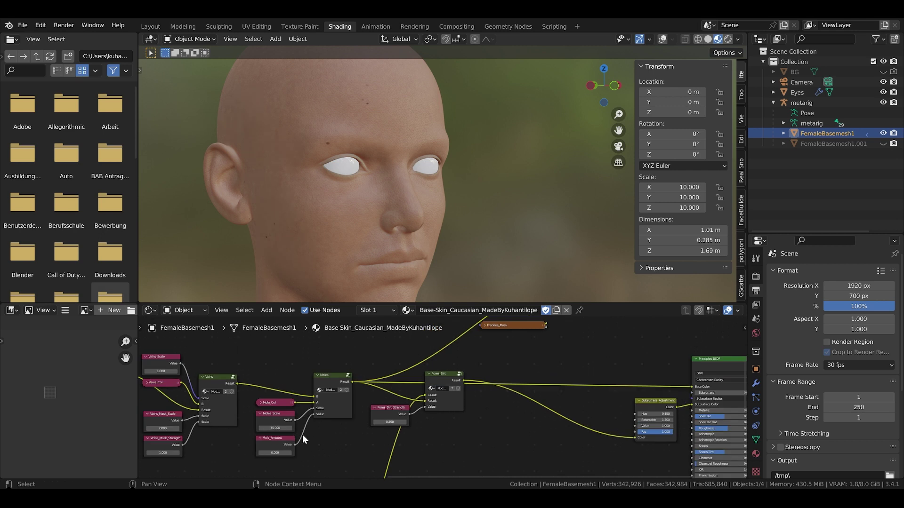
Step: Examine the Moles layer on the figure's head, shoulder, arm and face
middle_drag(302, 434, 324, 428)
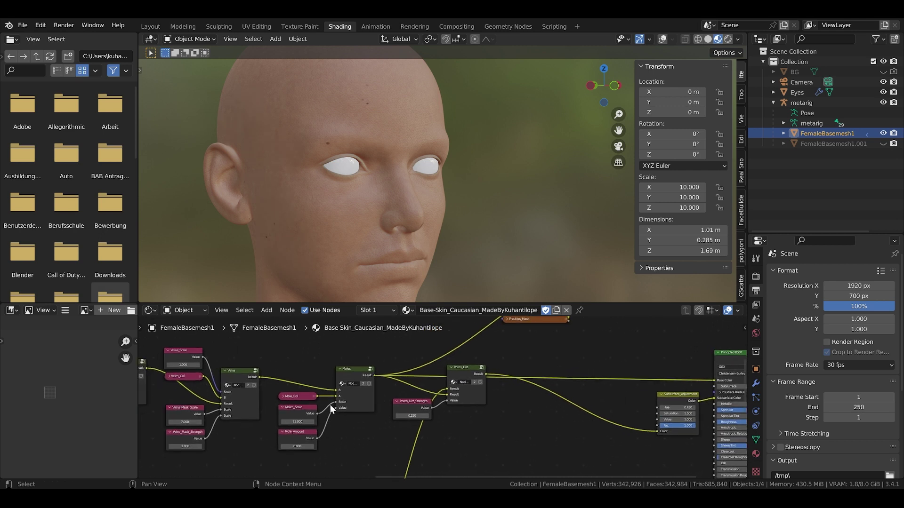
scroll(295, 215, down, 3)
shift+middle_drag(295, 215, 309, 125)
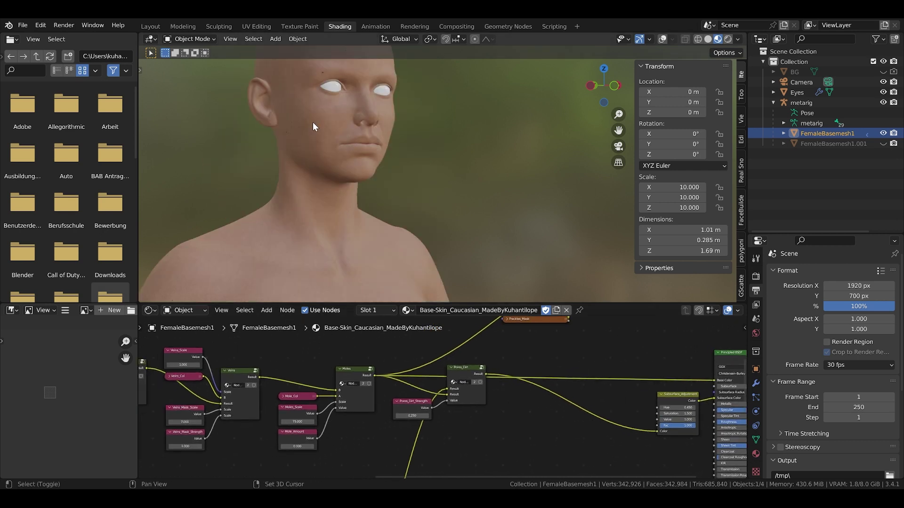
scroll(309, 125, down, 2)
shift+middle_drag(297, 248, 343, 220)
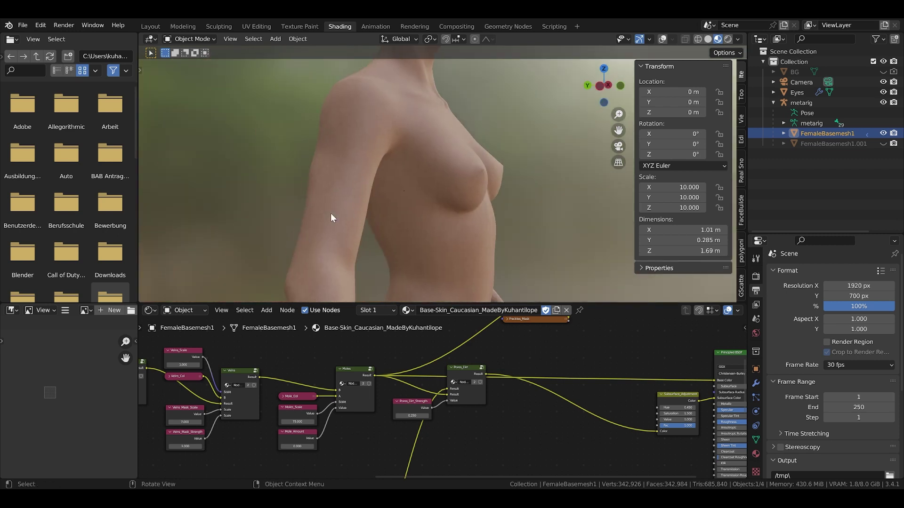
middle_drag(310, 246, 322, 289)
scroll(444, 189, up, 3)
scroll(317, 152, up, 8)
middle_drag(361, 224, 360, 192)
scroll(359, 190, up, 3)
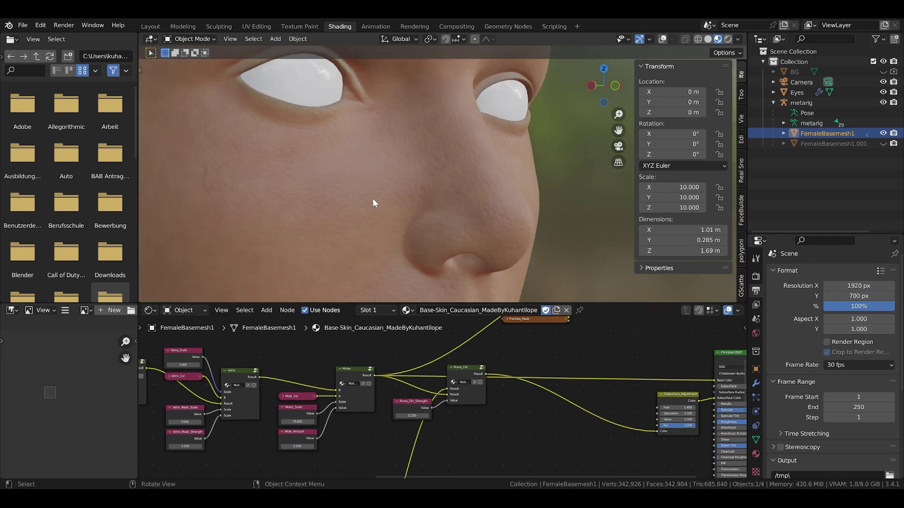
Step: Set the Pores Dirt Strength value node to 1 and connect the Pores Dirt node's Result output to the Principled BSDF's Base Color input
middle_drag(416, 414, 386, 418)
click(376, 416)
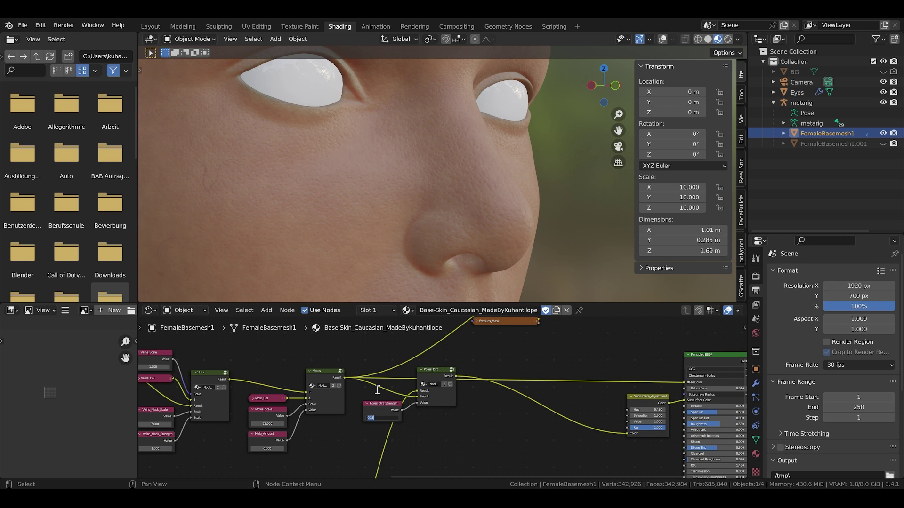
text(1)
key(Return)
middle_drag(472, 391, 400, 394)
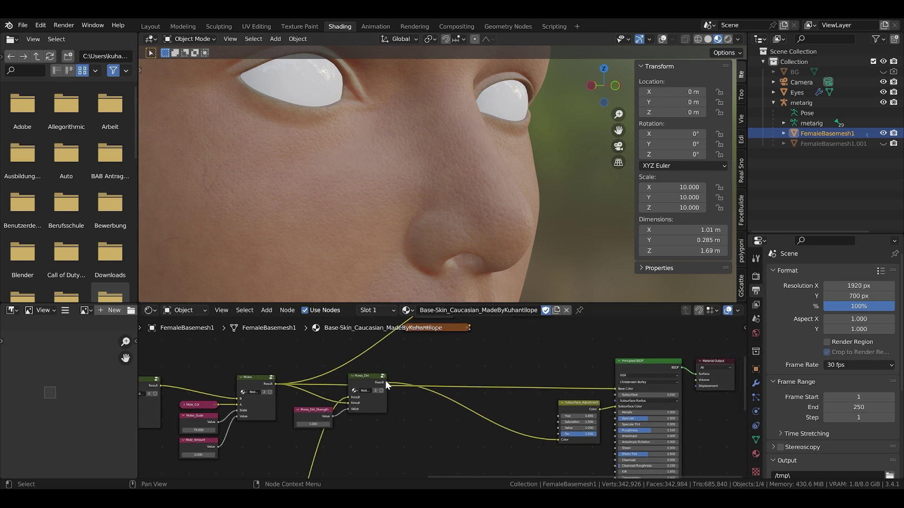
drag(385, 382, 617, 389)
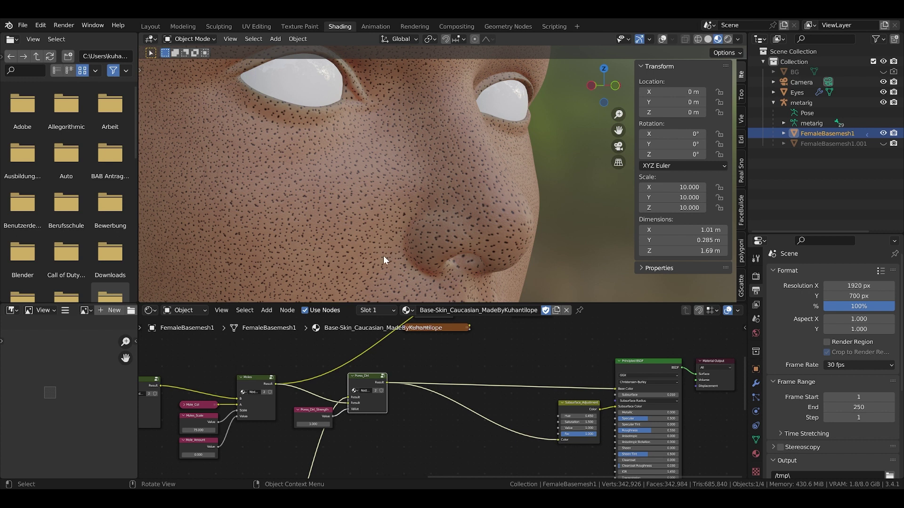
Step: Lower the Pores Dirt Strength value to make the dark pore dots subtle, and check the face from several angles
middle_drag(394, 391, 415, 374)
click(334, 409)
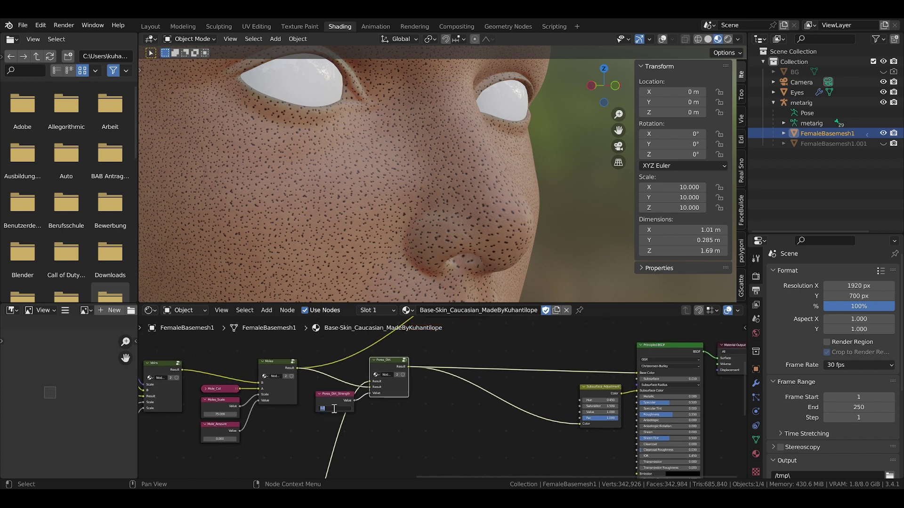
key(BackSpace)
key(Return)
middle_drag(400, 166, 381, 169)
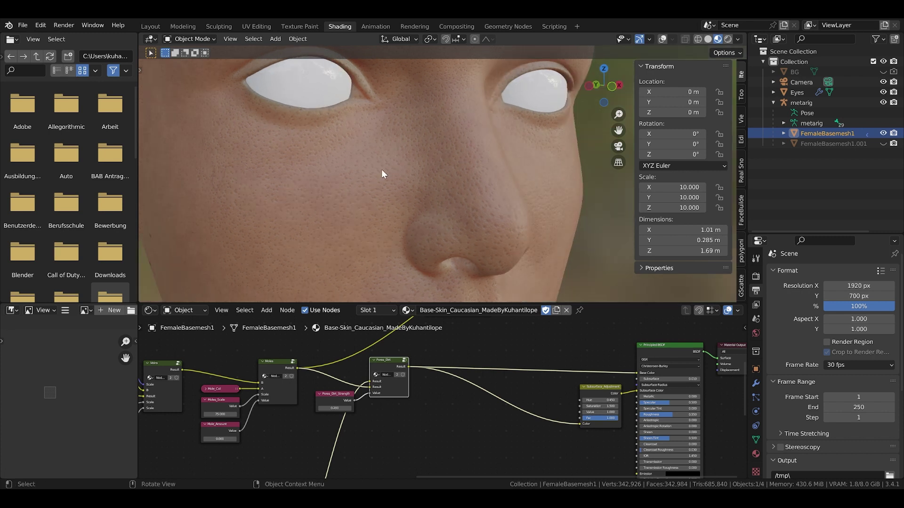
scroll(381, 170, down, 2)
middle_drag(357, 206, 412, 154)
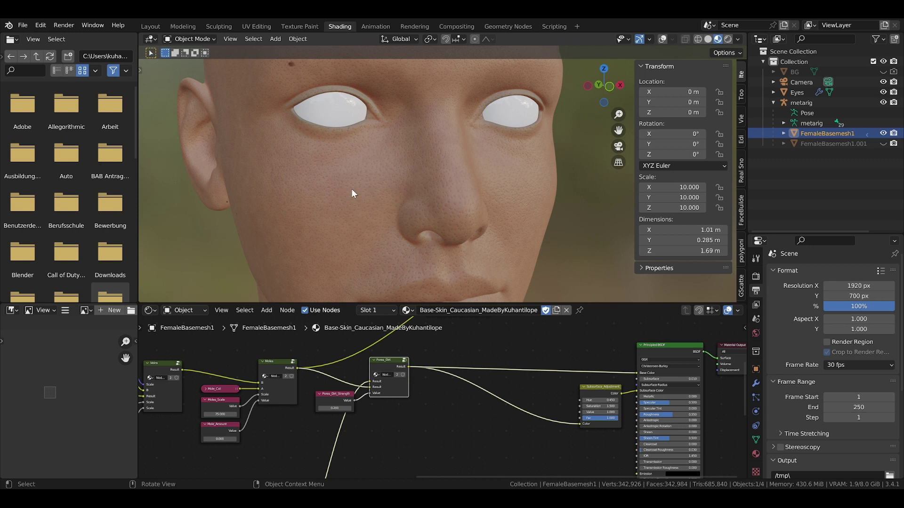
Step: Bypass the pore layers by connecting the first Bump node to the Principled BSDF's Normal and the Moles Result to Base Color
middle_drag(381, 203, 438, 186)
scroll(439, 186, down, 2)
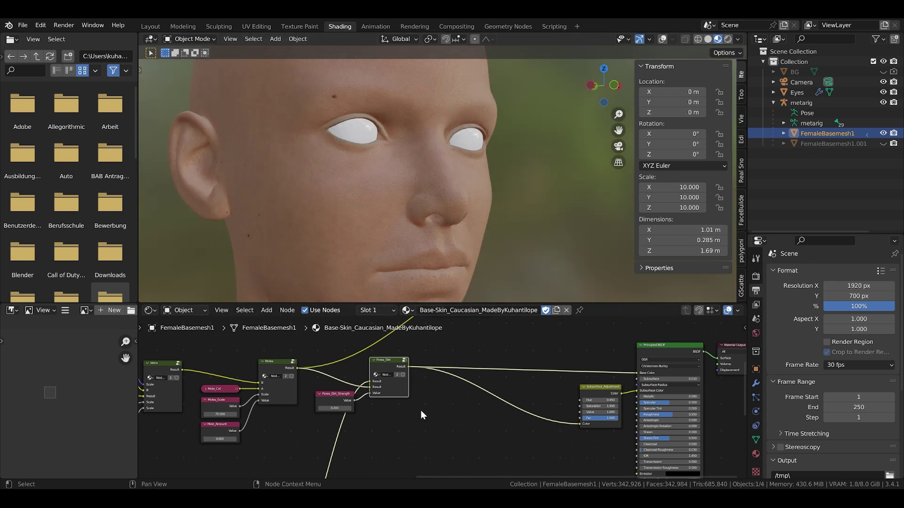
scroll(420, 412, down, 2)
middle_drag(449, 458, 439, 393)
middle_drag(291, 449, 376, 394)
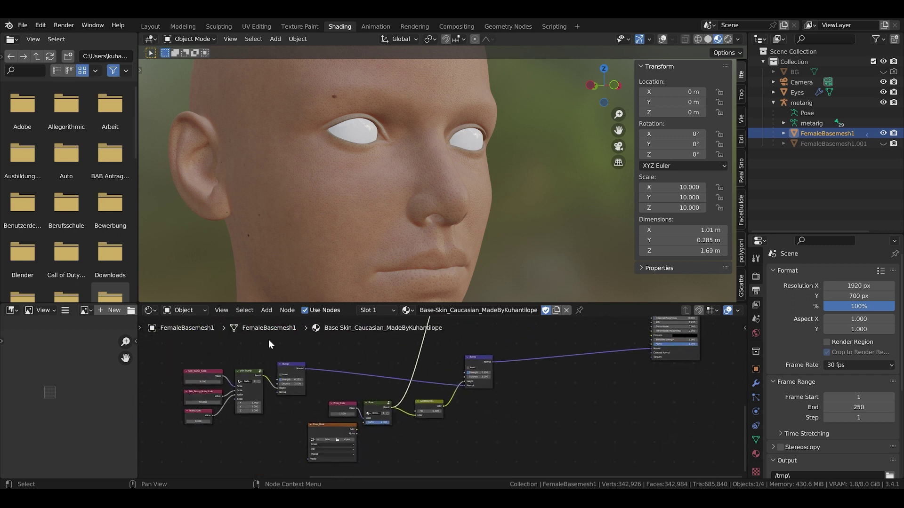
scroll(294, 371, up, 3)
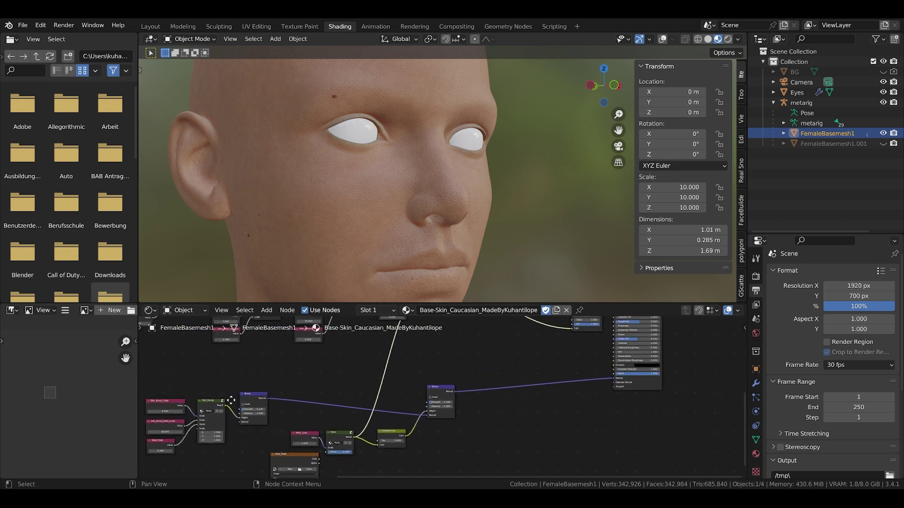
scroll(346, 390, down, 1)
middle_drag(347, 390, 204, 402)
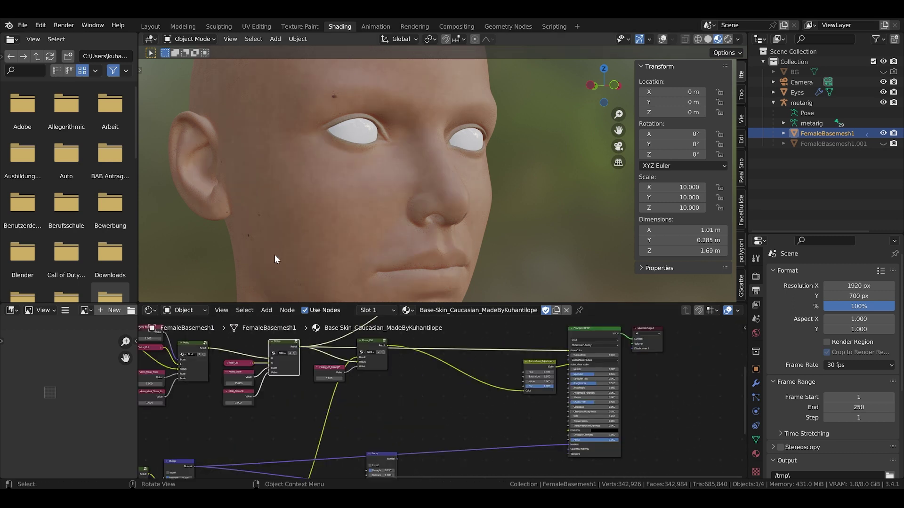
Step: Examine the face without pore layers, close up at the cheek and nose and from several angles
middle_drag(354, 186, 398, 183)
scroll(386, 182, up, 5)
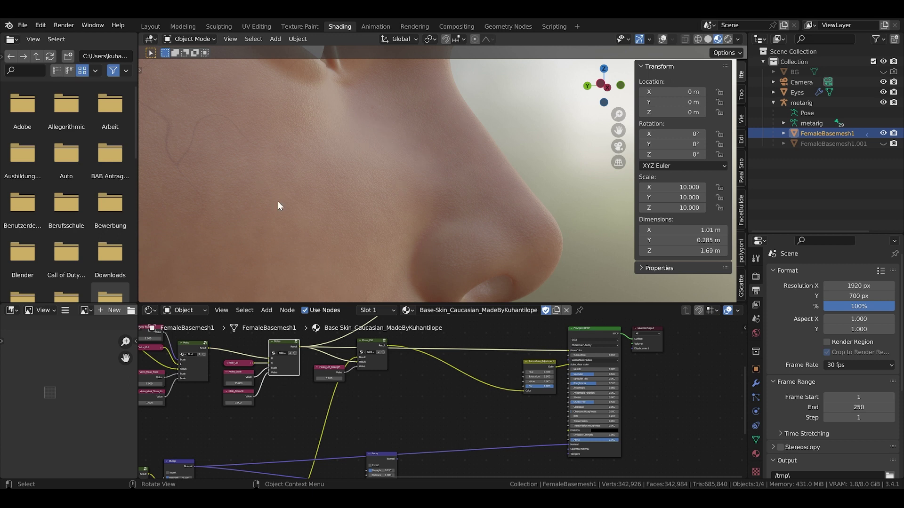
scroll(295, 182, down, 5)
middle_drag(295, 181, 298, 221)
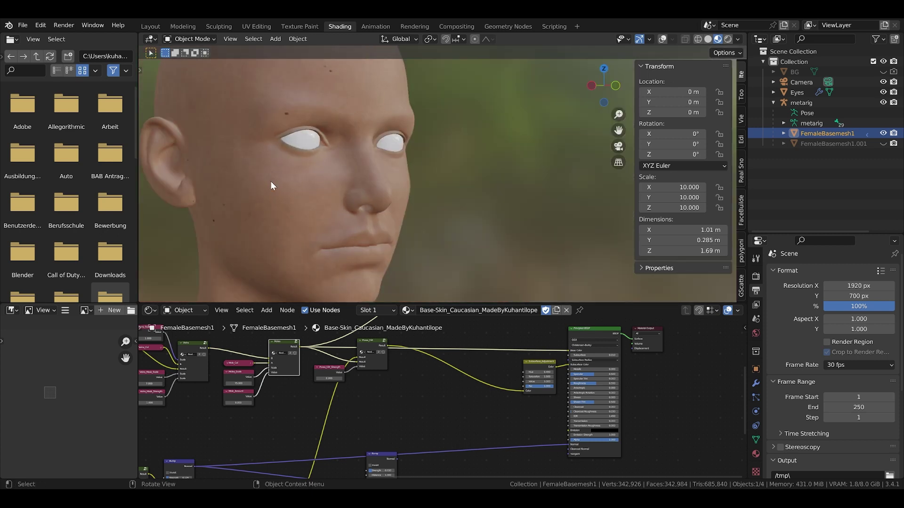
middle_drag(378, 250, 327, 249)
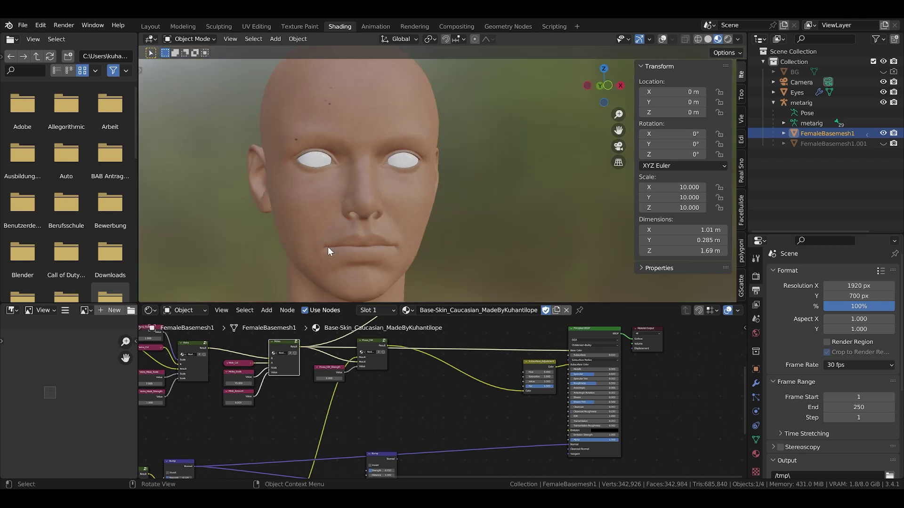
middle_drag(377, 381, 357, 397)
middle_drag(363, 243, 452, 202)
scroll(383, 240, down, 2)
scroll(348, 237, up, 8)
scroll(451, 200, up, 3)
shift+middle_drag(391, 165, 389, 290)
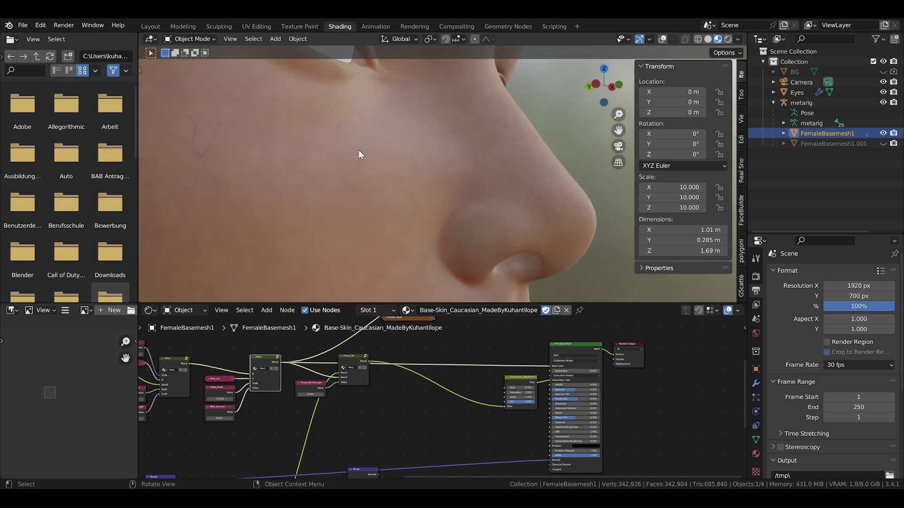
Step: Reconnect the second Bump node's Normal output to the Principled BSDF's Normal and the Pores Dirt Result to Base Color
middle_drag(328, 431, 309, 364)
middle_drag(356, 399, 366, 432)
drag(356, 424, 530, 410)
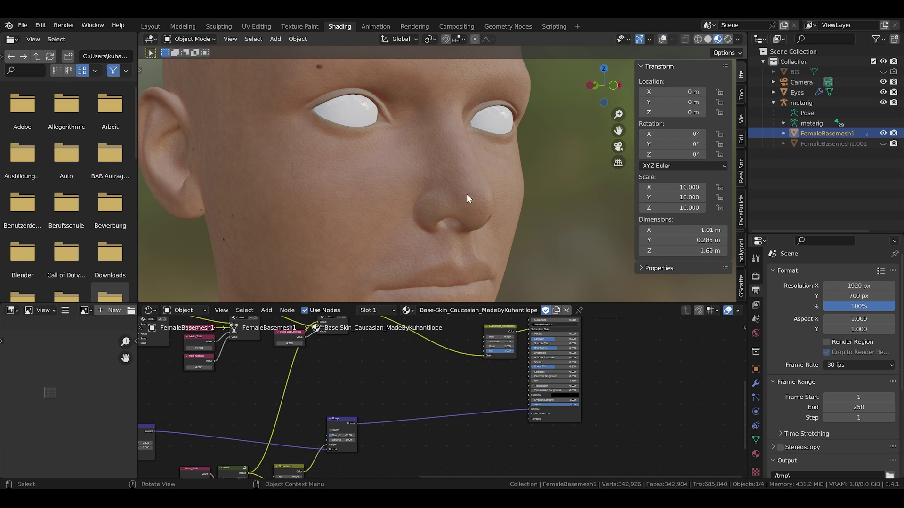
scroll(467, 194, down, 1)
middle_drag(308, 353, 289, 393)
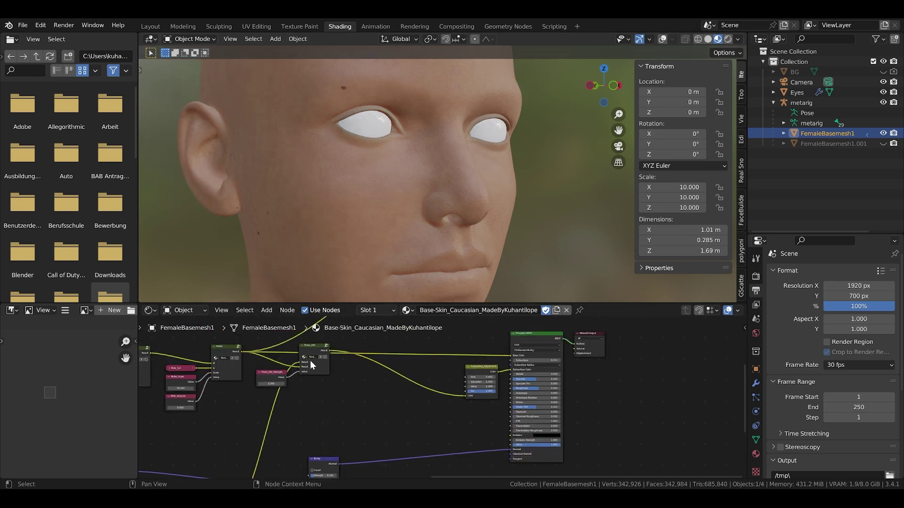
middle_drag(341, 359, 312, 371)
drag(307, 368, 486, 373)
Step: Examine the Freckles node together with its intensity, color, small scale, big scale and mask nodes
scroll(344, 376, down, 2)
middle_drag(343, 376, 363, 409)
scroll(363, 408, down, 2)
middle_drag(356, 346, 332, 391)
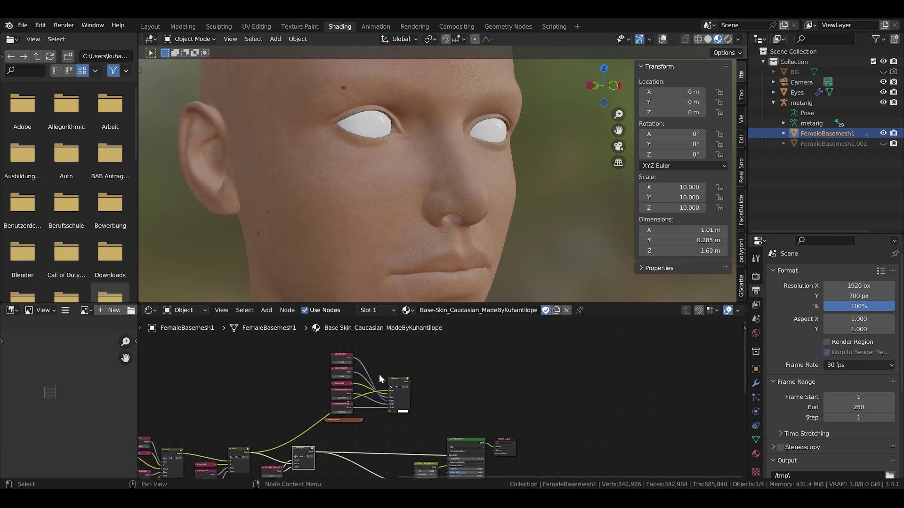
middle_drag(389, 407, 290, 387)
scroll(291, 387, up, 3)
middle_drag(318, 393, 367, 398)
middle_drag(306, 373, 320, 381)
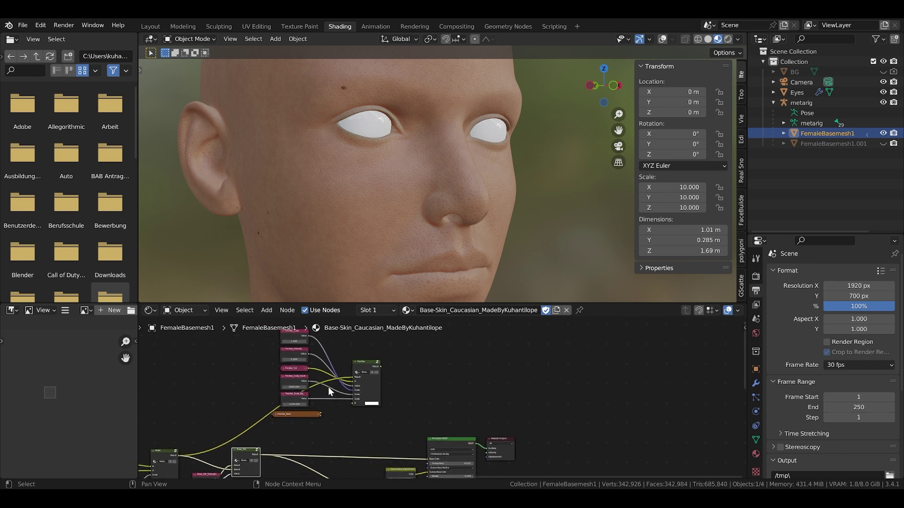
middle_drag(397, 415, 390, 392)
middle_drag(359, 362, 379, 365)
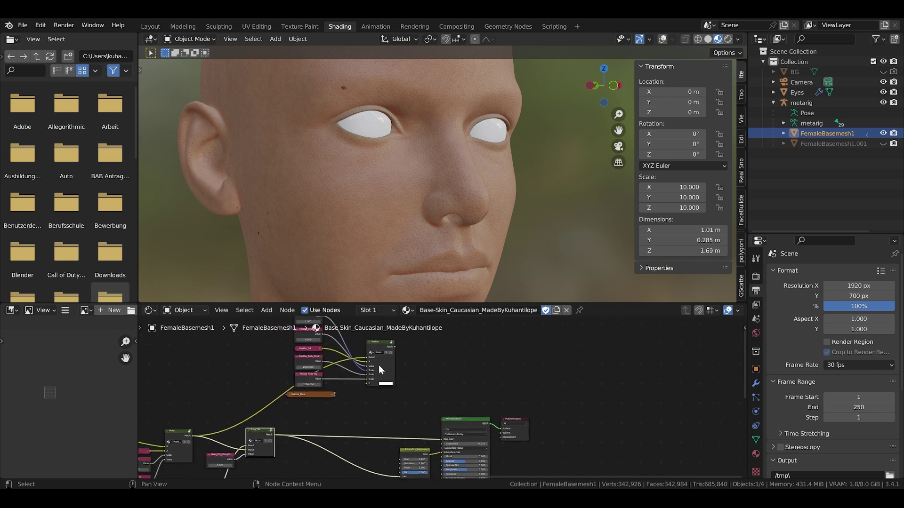
Step: Connect the Freckles node's Result output to the Principled BSDF's Base Color input and view the face from the front
middle_drag(424, 386, 384, 403)
scroll(324, 375, up, 3)
middle_drag(439, 413, 383, 392)
scroll(383, 393, down, 1)
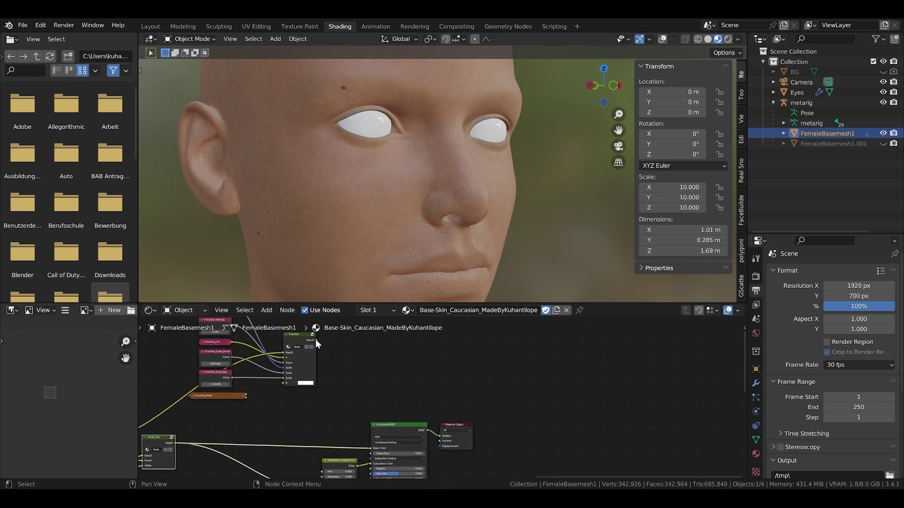
drag(315, 340, 371, 452)
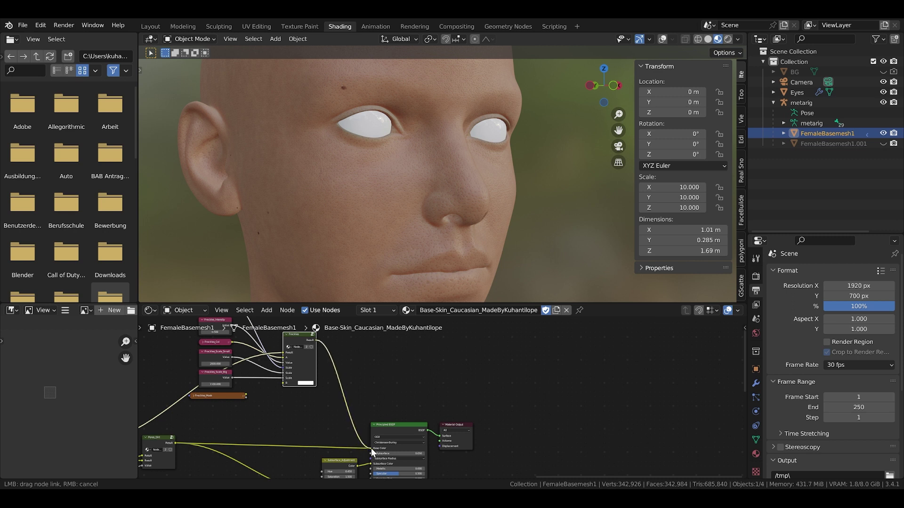
drag(371, 452, 371, 449)
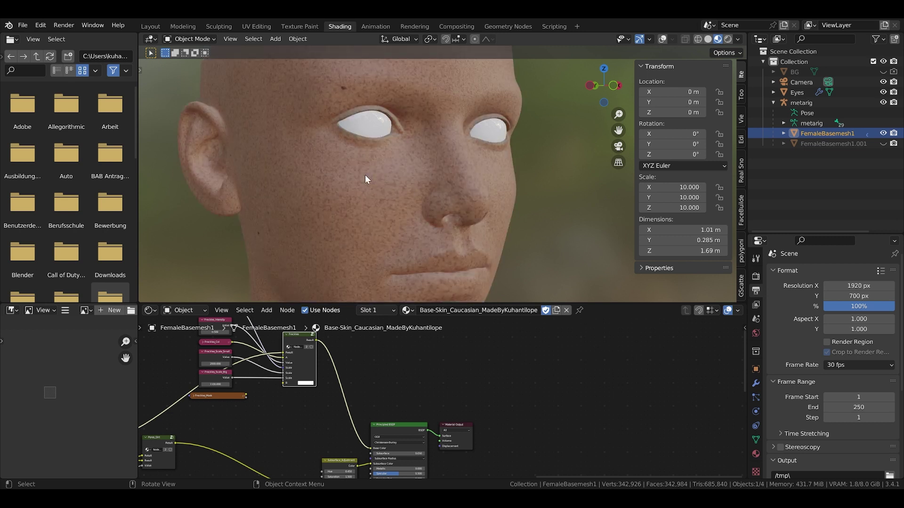
middle_drag(389, 107, 399, 169)
scroll(226, 452, down, 4)
Step: Reconnect the Pores Dirt node's Result output to the Principled BSDF's Base Color input in place of the Freckles layer
middle_drag(221, 471, 352, 386)
scroll(318, 440, up, 2)
middle_drag(318, 439, 362, 369)
scroll(339, 397, up, 3)
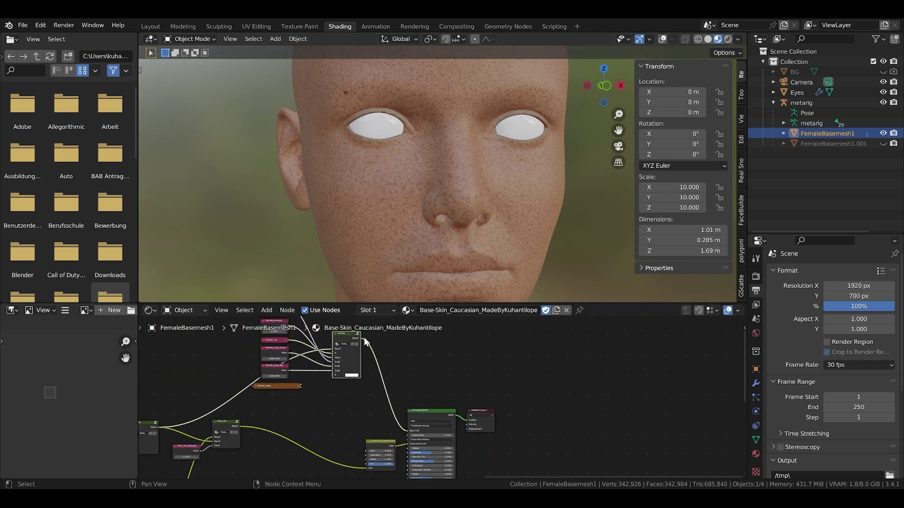
middle_drag(342, 410, 355, 404)
drag(253, 419, 422, 424)
Step: Examine the pore bump detail on the face and head alongside the pores and Bump nodes
middle_drag(291, 438, 314, 366)
scroll(320, 390, down, 2)
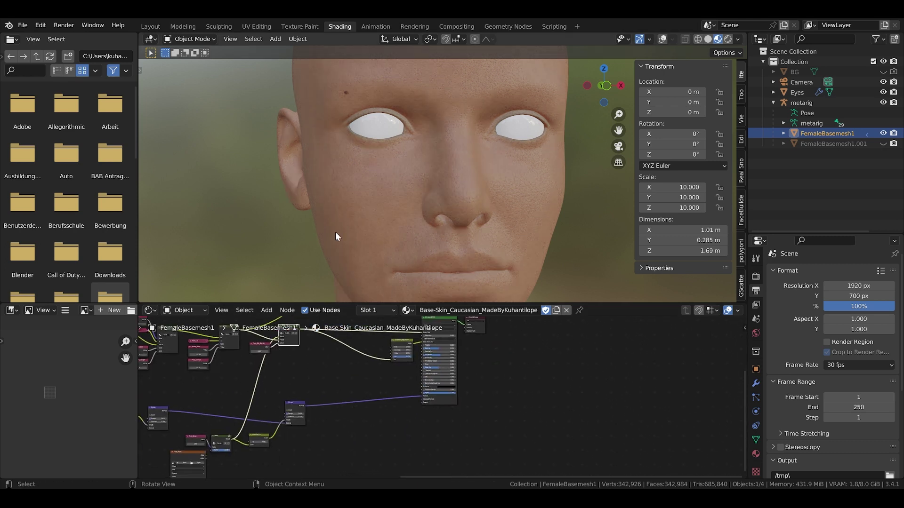
middle_drag(395, 171, 399, 171)
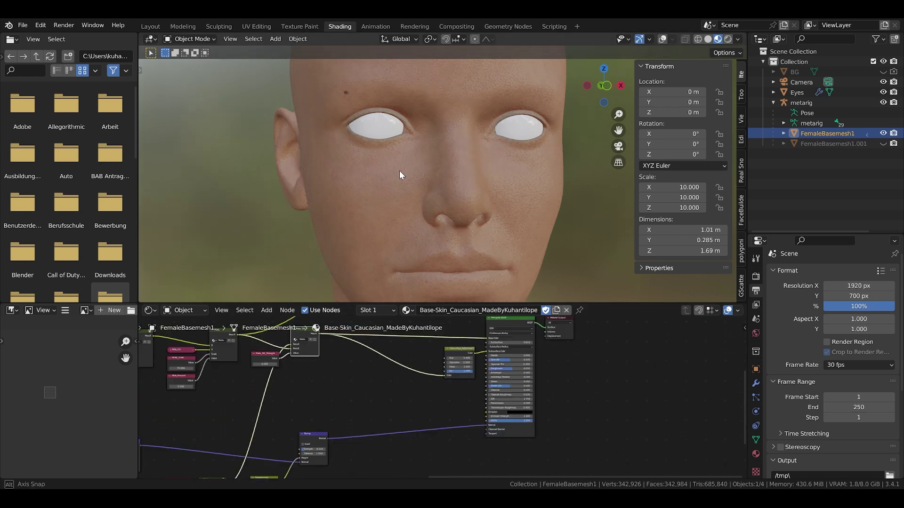
scroll(399, 170, up, 3)
middle_drag(282, 409, 301, 373)
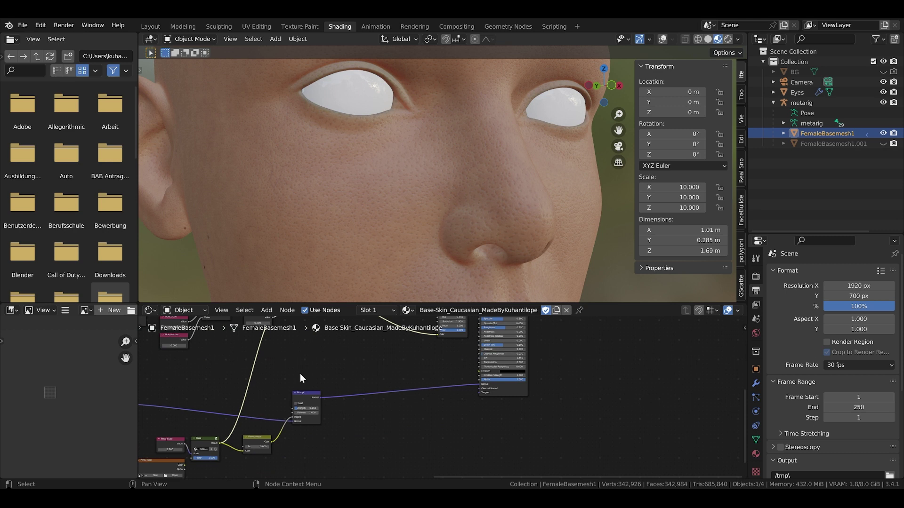
scroll(288, 400, down, 1)
scroll(289, 400, down, 1)
middle_drag(382, 216, 365, 213)
scroll(366, 213, down, 5)
middle_drag(565, 176, 501, 169)
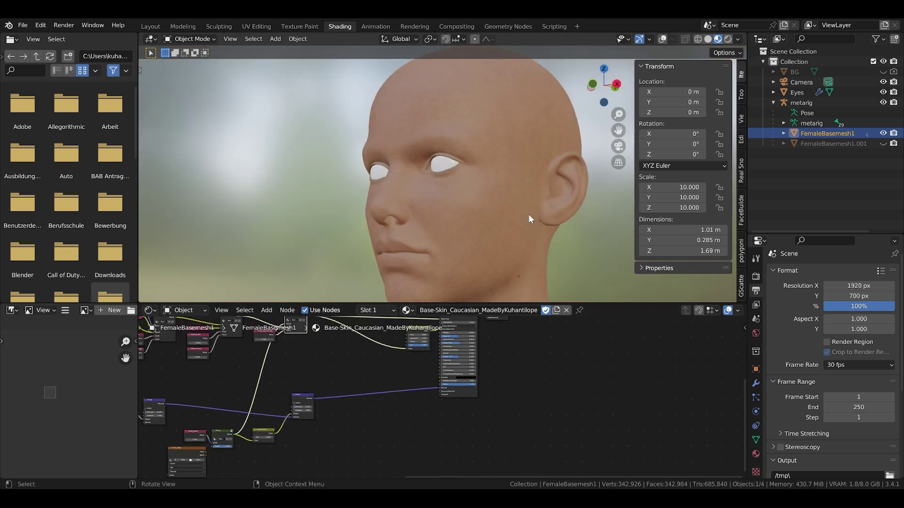
Step: Bring the figure's arm into close view and set the Goosebumps node's Fac to 1
shift+middle_drag(472, 251, 245, 85)
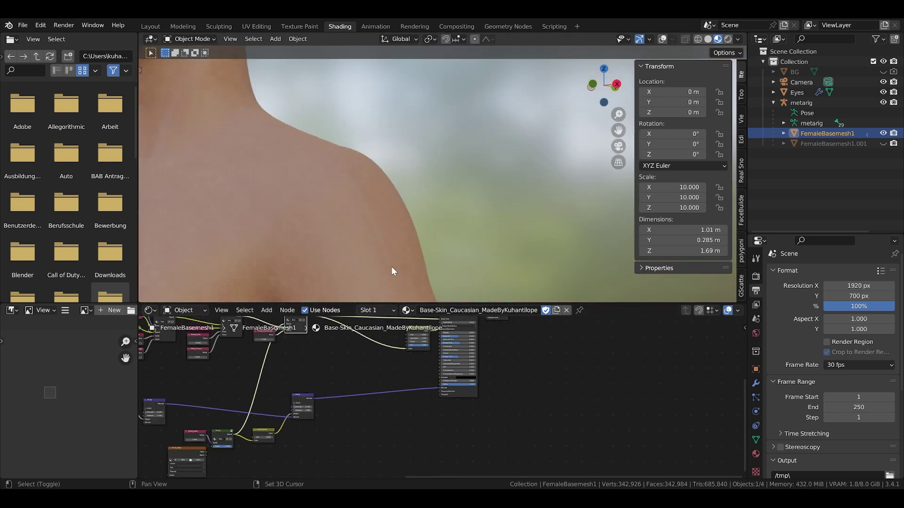
shift+middle_drag(393, 274, 320, 245)
scroll(281, 416, up, 3)
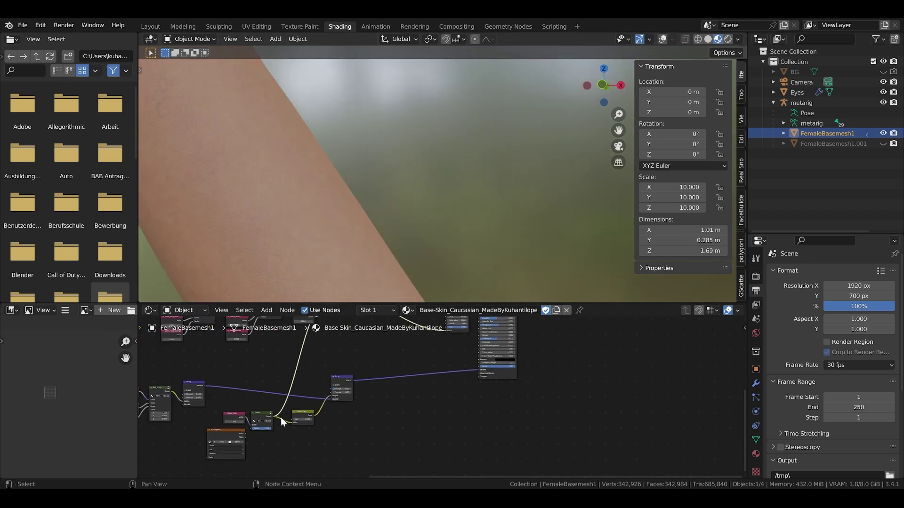
click(312, 419)
text(1)
key(Return)
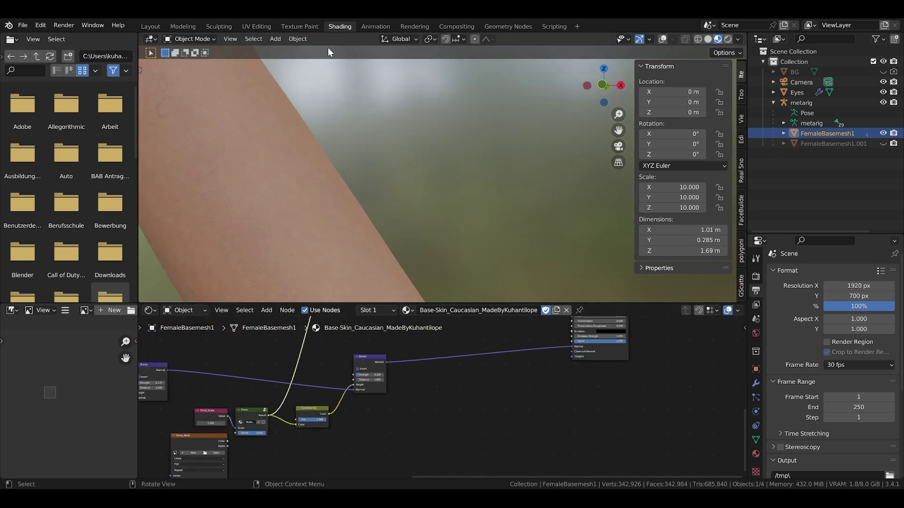
Step: Examine the goosebumps effect on the arm, torso and head
middle_drag(310, 400, 314, 409)
scroll(332, 428, up, 2)
middle_drag(314, 408, 363, 387)
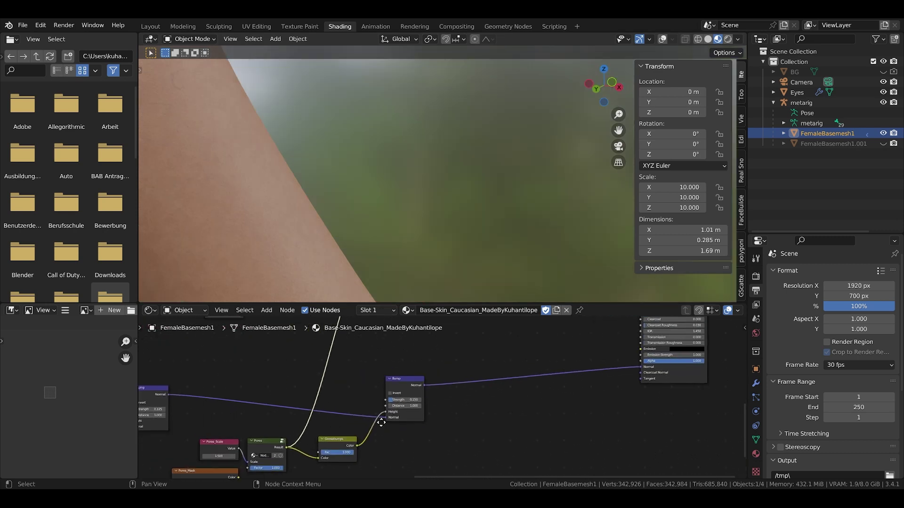
middle_drag(302, 250, 317, 226)
middle_drag(257, 202, 263, 254)
middle_drag(272, 193, 490, 238)
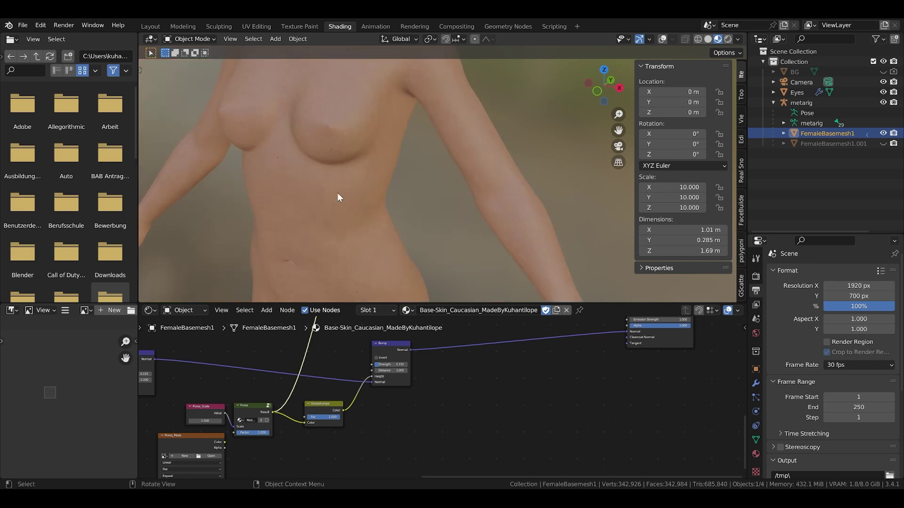
middle_drag(373, 369, 365, 392)
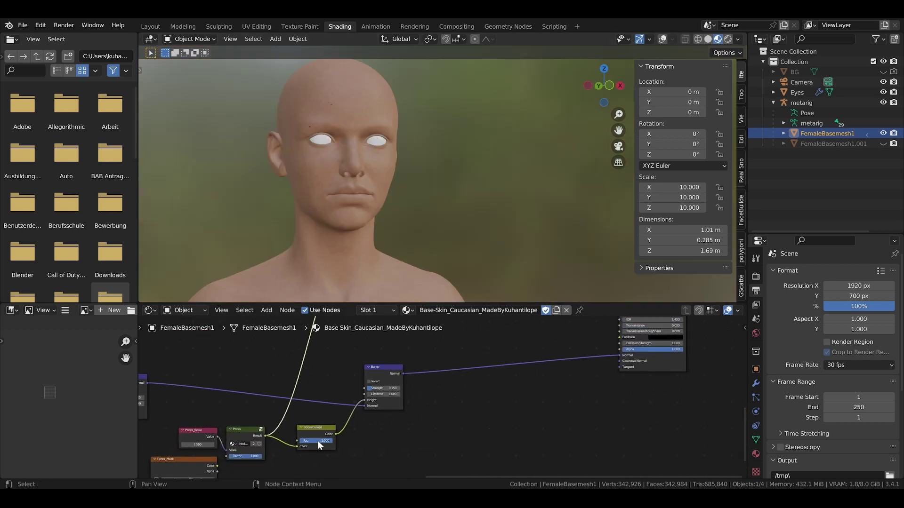
Step: Set the Goosebumps node's Fac to 0 and bring the Pores Mask image texture node into view
double_click(318, 441)
scroll(321, 382, down, 4)
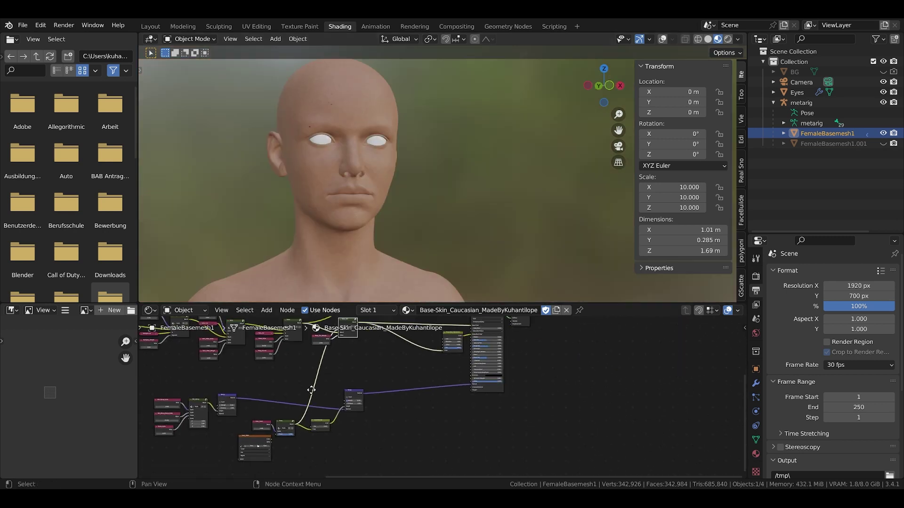
scroll(255, 434, up, 2)
scroll(261, 445, up, 5)
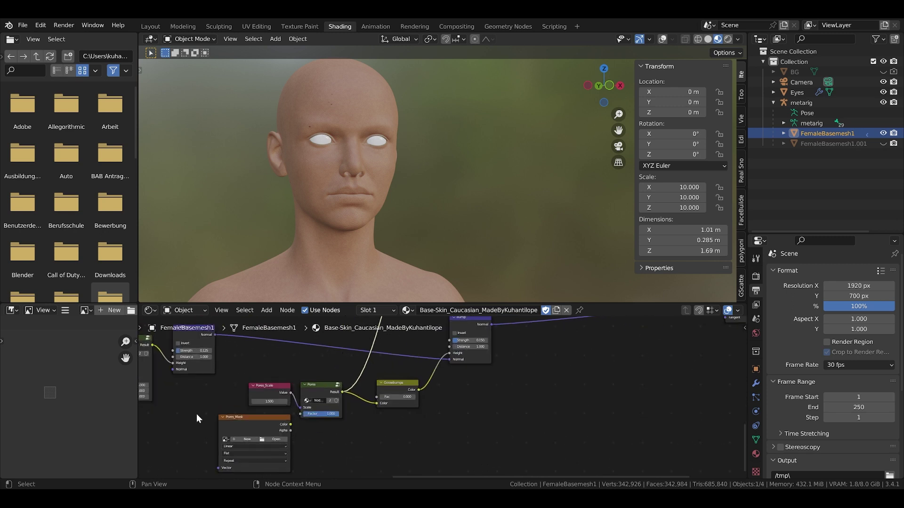
Step: Examine the Freckles Mask texture node beside the Freckles node and its value controls
scroll(330, 419, down, 10)
middle_drag(380, 360, 325, 405)
middle_drag(375, 362, 319, 433)
scroll(315, 387, up, 8)
middle_drag(348, 369, 276, 432)
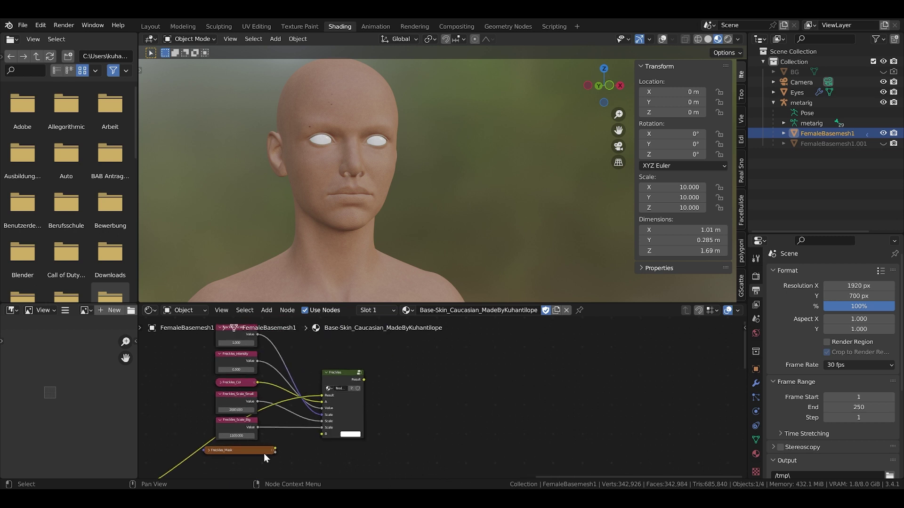
scroll(359, 270, down, 1)
scroll(294, 376, down, 2)
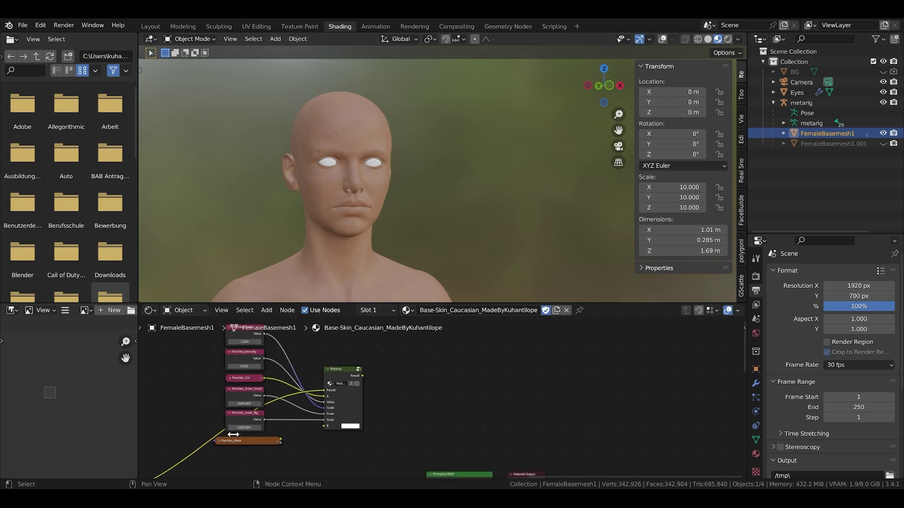
Step: Connect the Moles Result to the Principled BSDF's Base Color and the first Bump node's Normal output to its Normal input
middle_drag(233, 434, 420, 347)
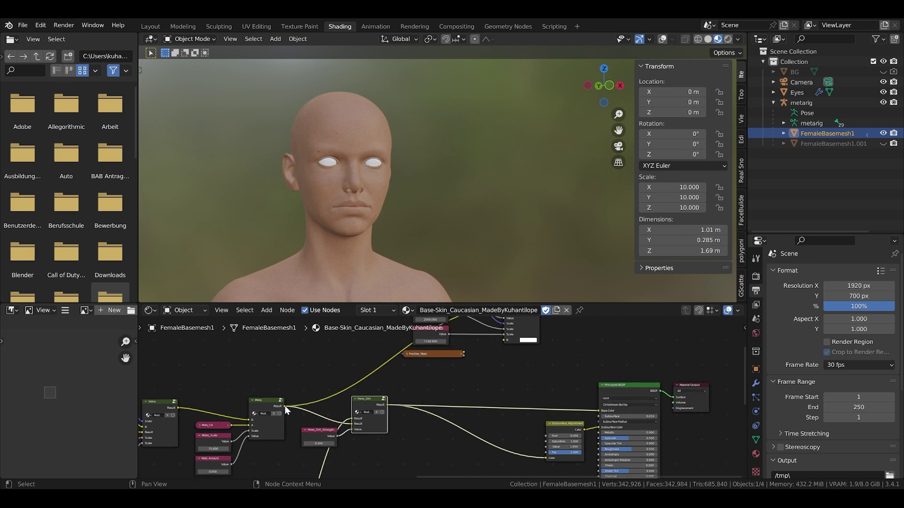
mouse_move(284, 405)
mouse_down()
mouse_move(611, 413)
mouse_move(603, 411)
mouse_up()
middle_drag(343, 396, 250, 407)
drag(242, 407, 516, 392)
Step: Examine the skin without pore layers on the face, whole head and upper body
middle_drag(298, 186, 287, 162)
scroll(292, 162, up, 4)
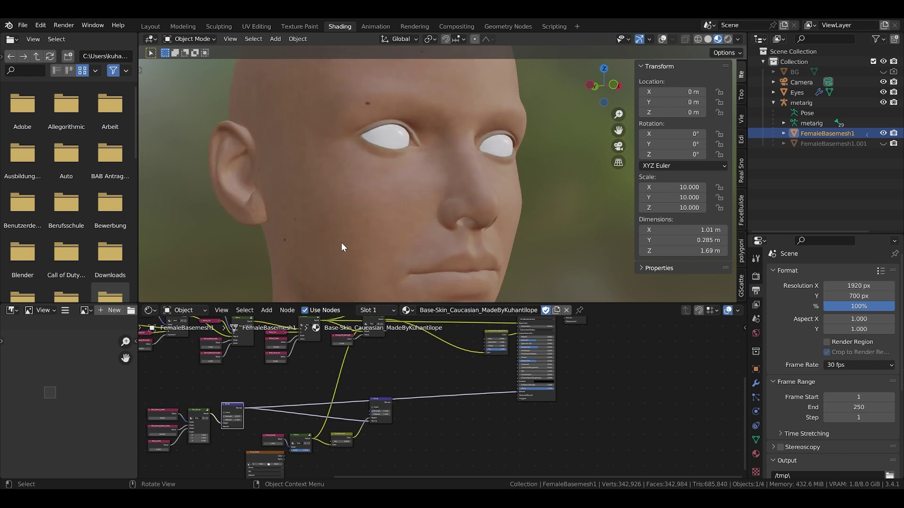
scroll(340, 242, down, 3)
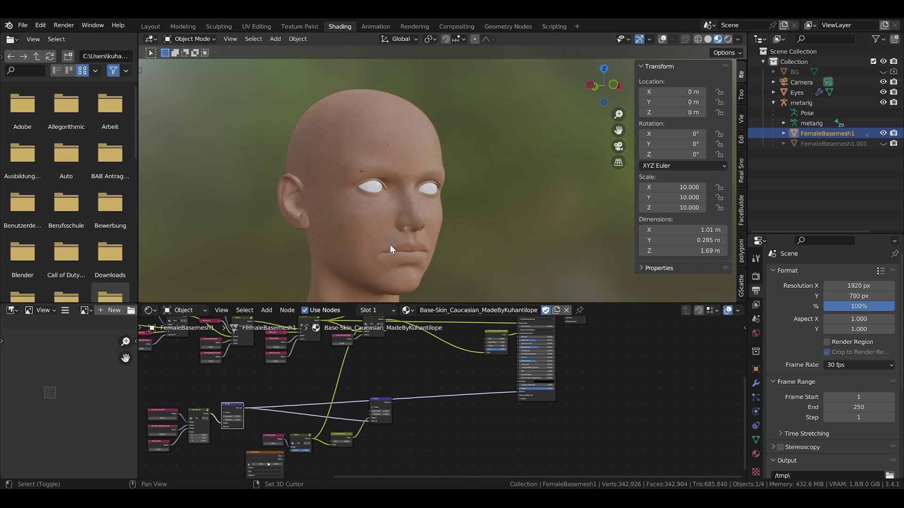
shift+middle_drag(402, 244, 357, 145)
scroll(354, 183, down, 4)
shift+middle_drag(346, 256, 319, 144)
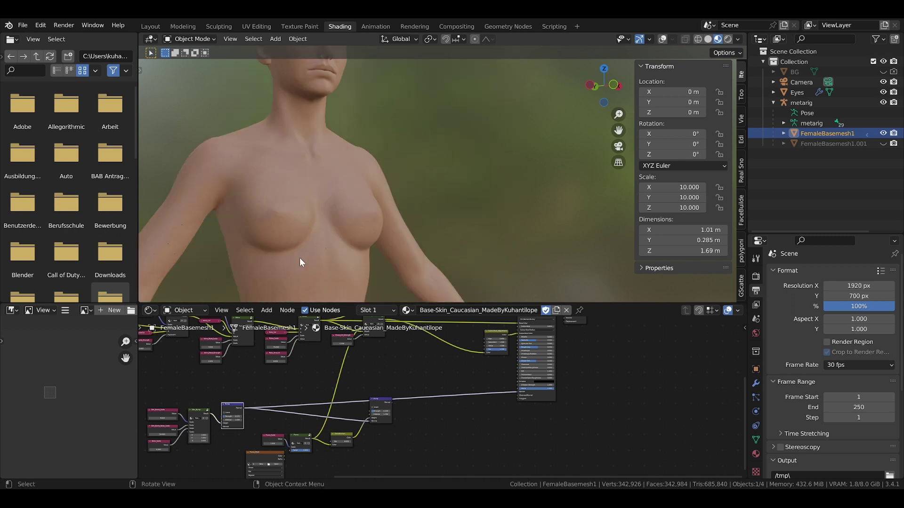
Step: Connect the second Bump node's Normal output to the Principled BSDF's Normal input after checking the skin on body and face
shift+middle_drag(295, 263, 321, 149)
scroll(326, 193, down, 3)
shift+middle_drag(325, 194, 301, 292)
scroll(299, 157, up, 6)
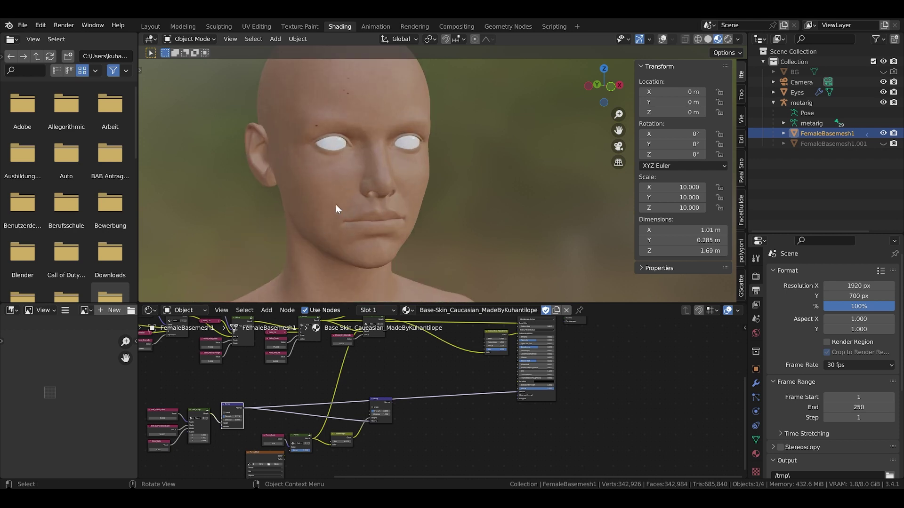
middle_drag(336, 205, 337, 202)
scroll(395, 395, up, 5)
middle_drag(395, 395, 337, 412)
scroll(337, 413, down, 1)
scroll(337, 414, up, 1)
drag(334, 420, 519, 405)
Step: Connect the Freckles node's Result output to the Principled BSDF's Base Color input
middle_drag(333, 322, 217, 442)
scroll(329, 380, up, 4)
scroll(217, 442, down, 3)
middle_drag(309, 383, 237, 405)
scroll(292, 356, down, 1)
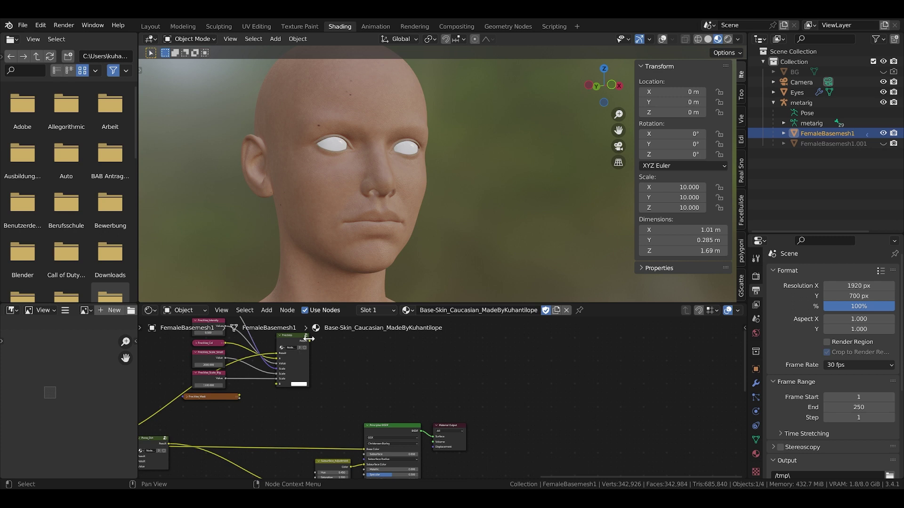
drag(308, 341, 365, 449)
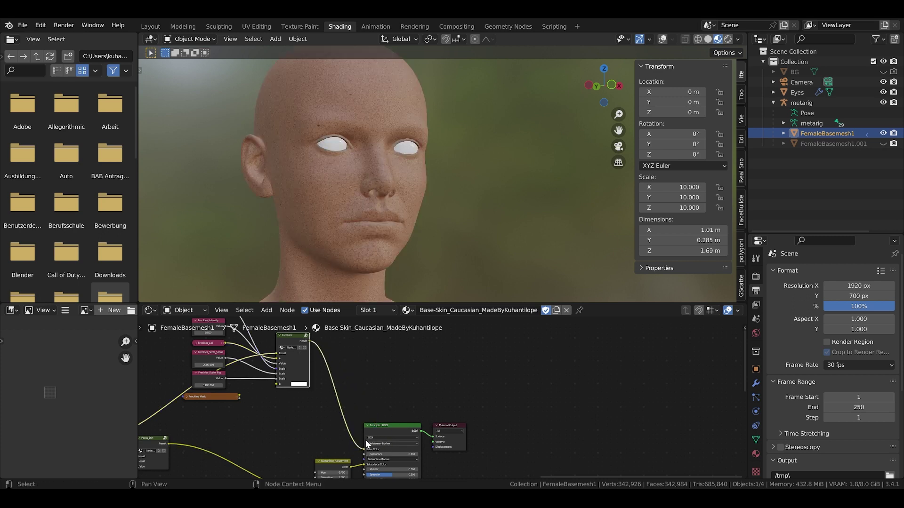
Step: Examine the freckles on the face and upper body from several distances and angles
scroll(324, 199, down, 6)
scroll(341, 216, up, 6)
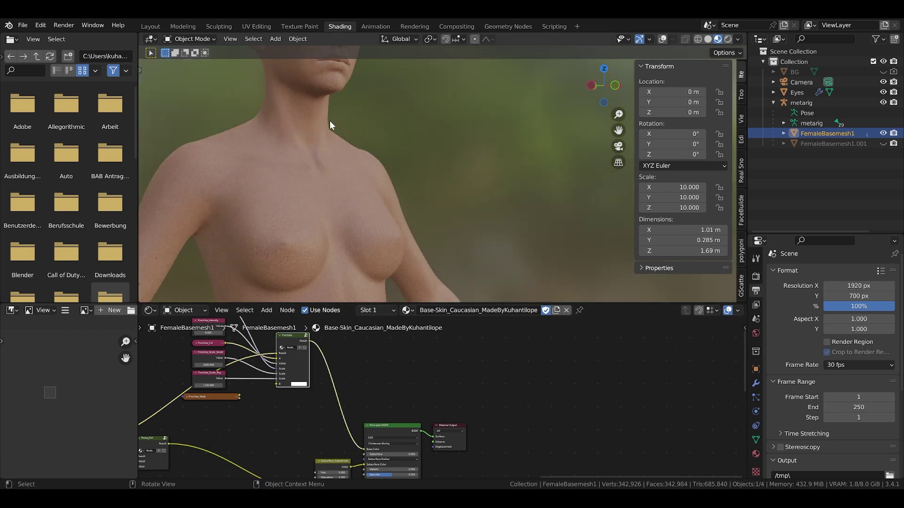
scroll(370, 222, down, 5)
scroll(348, 233, up, 4)
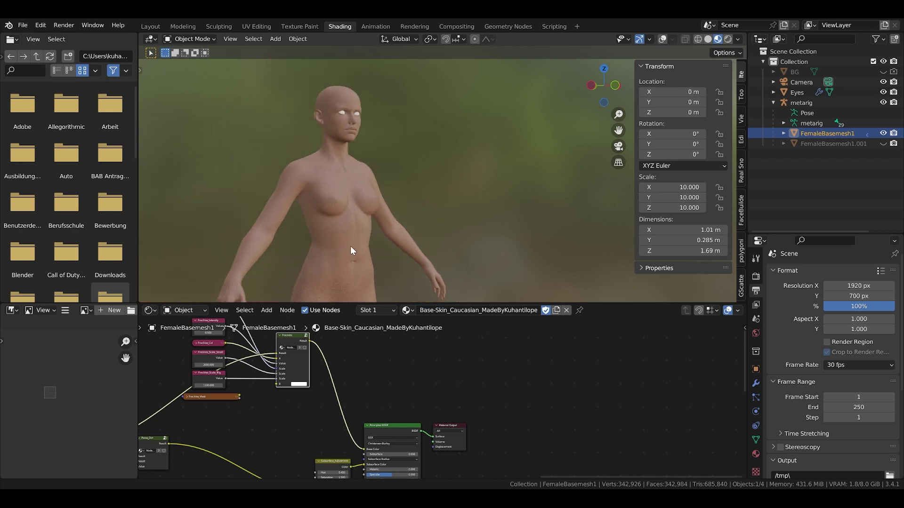
scroll(339, 235, up, 3)
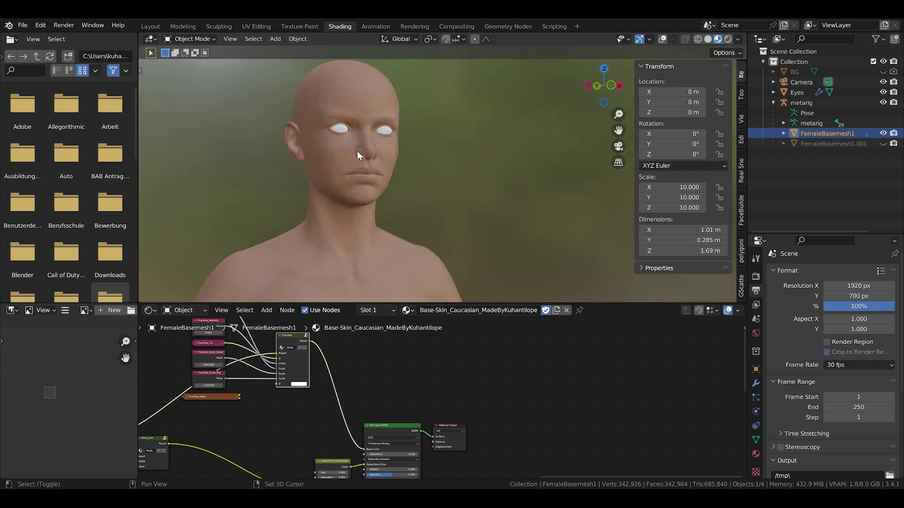
scroll(353, 174, up, 1)
scroll(349, 187, up, 3)
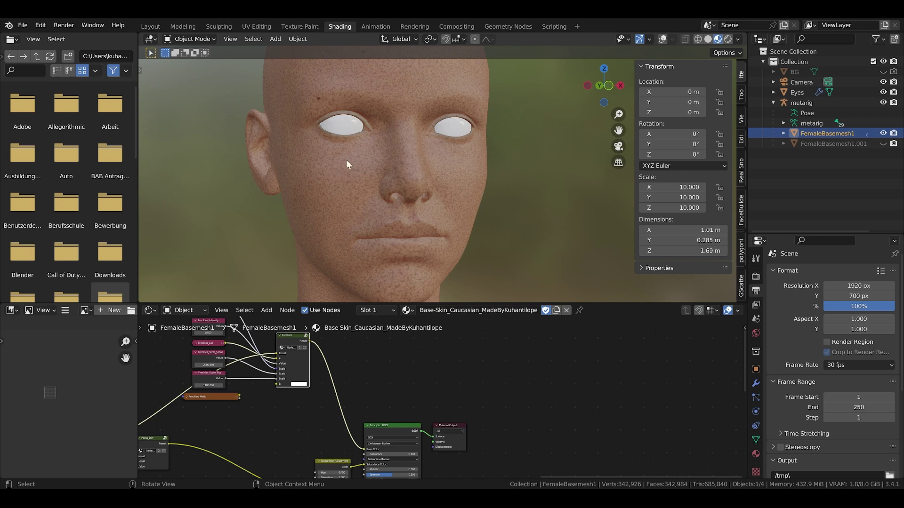
middle_drag(451, 159, 394, 119)
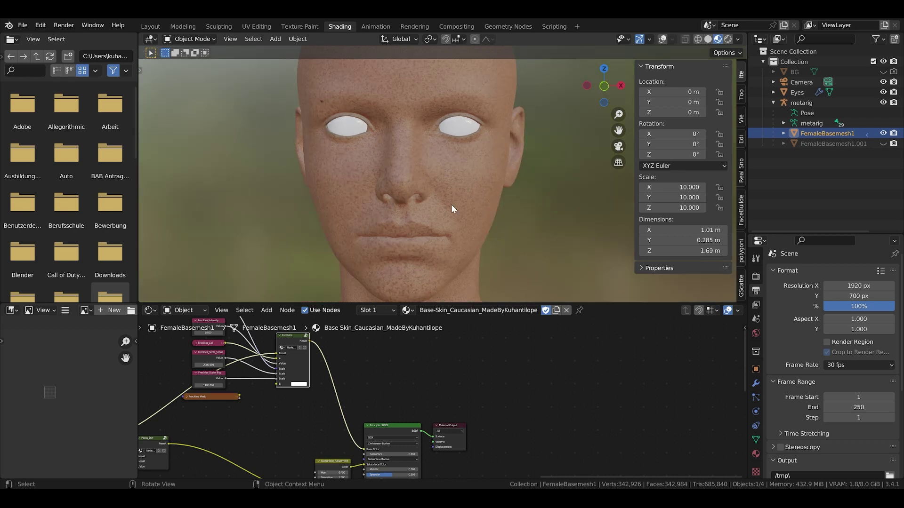
scroll(448, 210, down, 3)
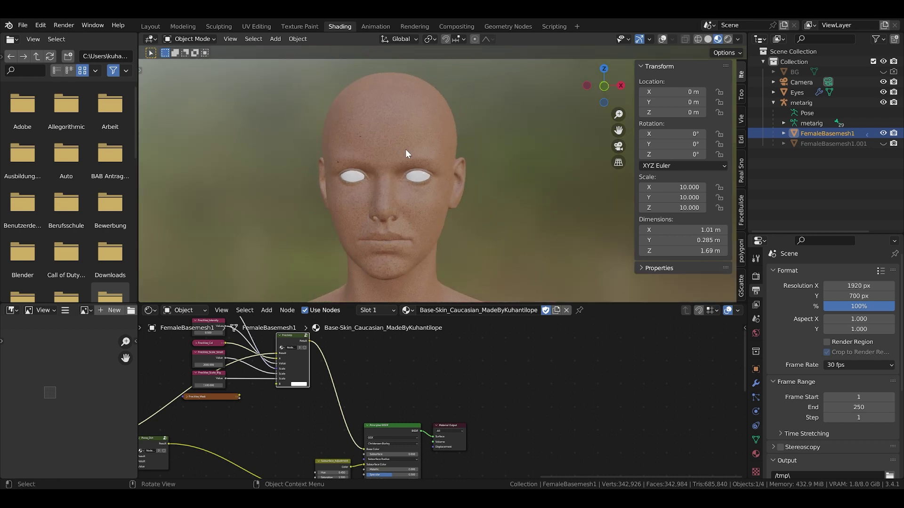
scroll(404, 180, down, 2)
middle_drag(382, 177, 200, 125)
shift+middle_drag(288, 144, 292, 183)
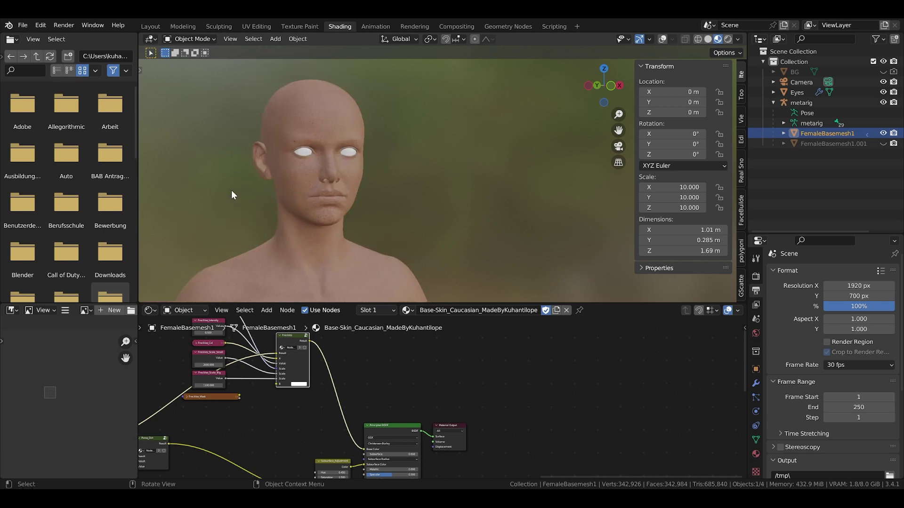
middle_drag(232, 164, 281, 162)
scroll(372, 178, up, 4)
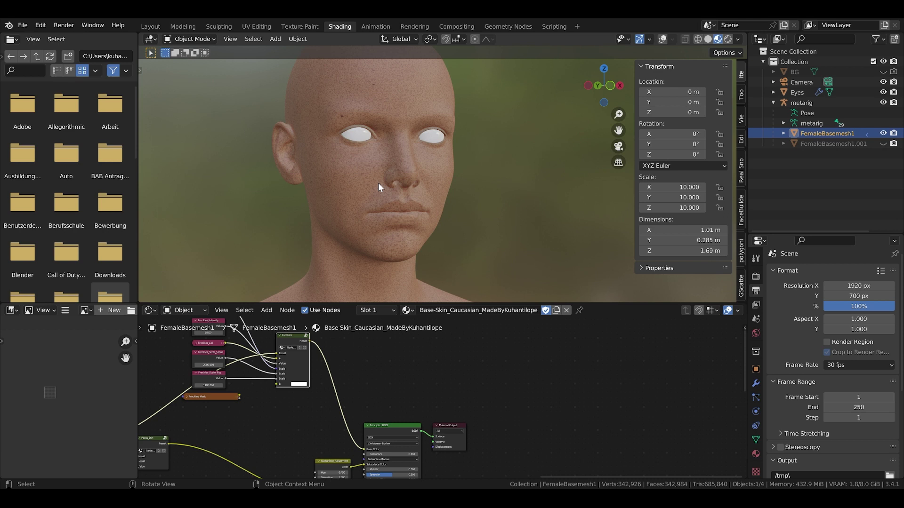
Step: Set the Freckles node's B color to black by giving it an HSV value of 0
scroll(258, 386, up, 3)
middle_drag(238, 391, 258, 400)
click(349, 385)
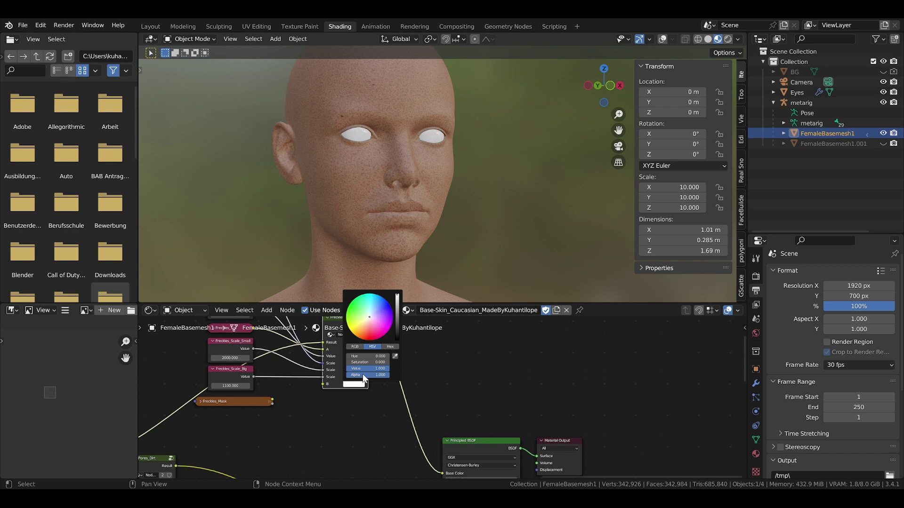
click(367, 368)
text(0)
key(Return)
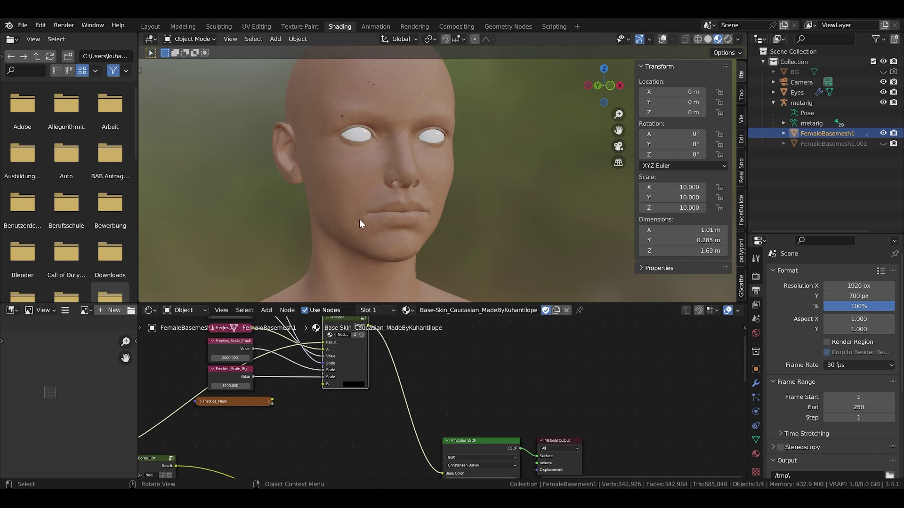
Step: Raise the brightness of the Freckles node's B color back to white
middle_drag(407, 396, 469, 407)
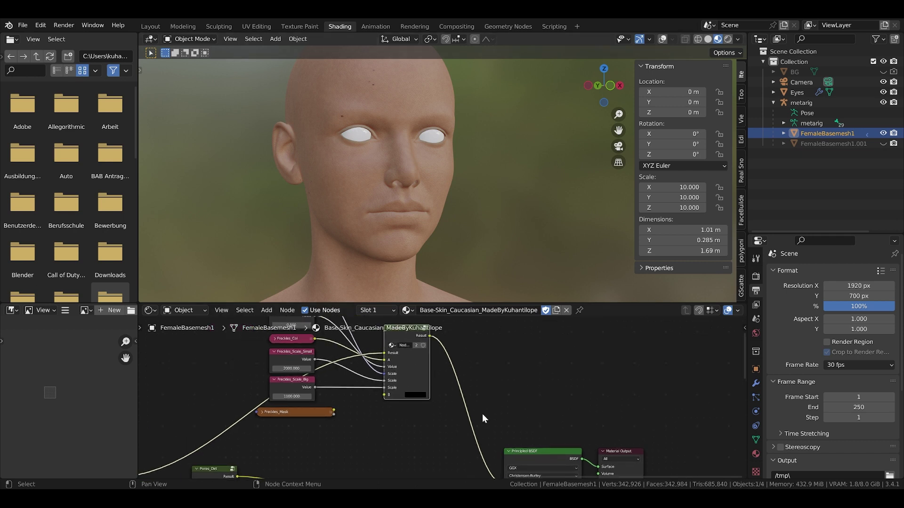
click(415, 395)
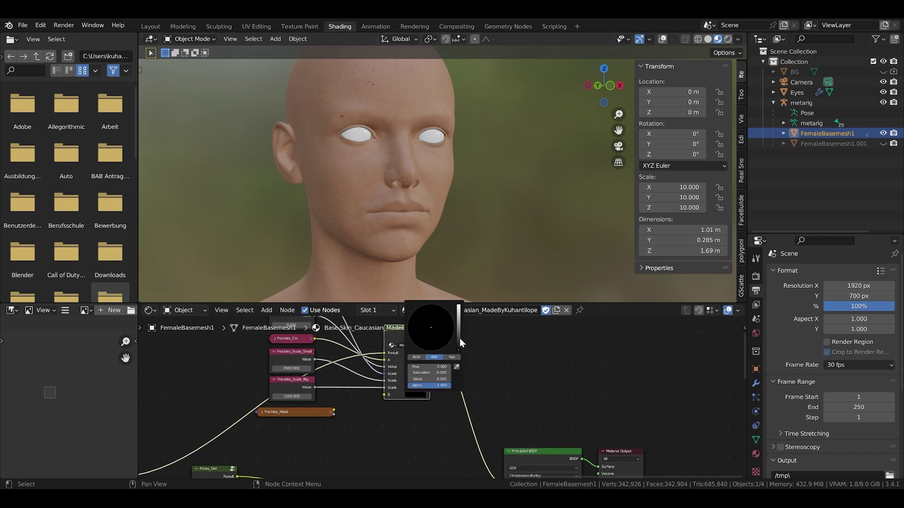
drag(459, 338, 458, 305)
click(412, 396)
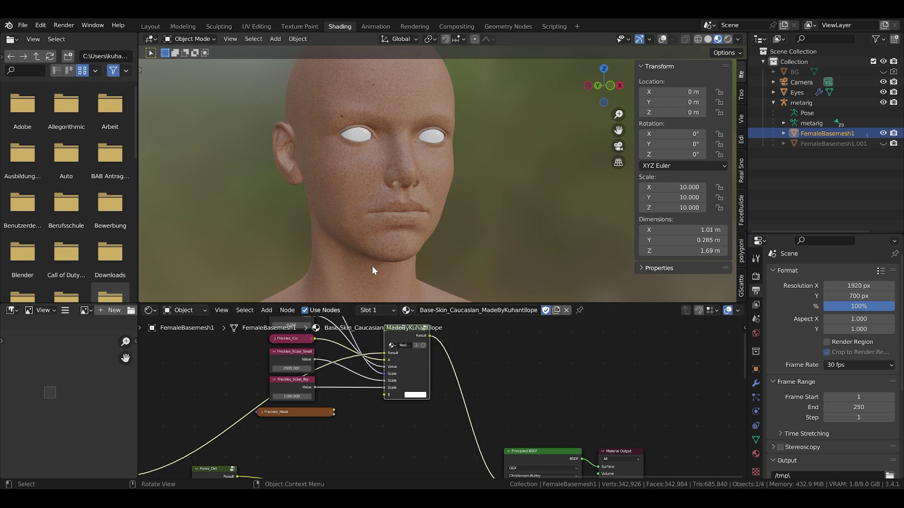
Step: Expand the collapsed Freckles_Mask image texture node below the Freckles_Scale_Big value
scroll(269, 438, down, 2)
middle_drag(269, 438, 281, 420)
scroll(289, 400, up, 4)
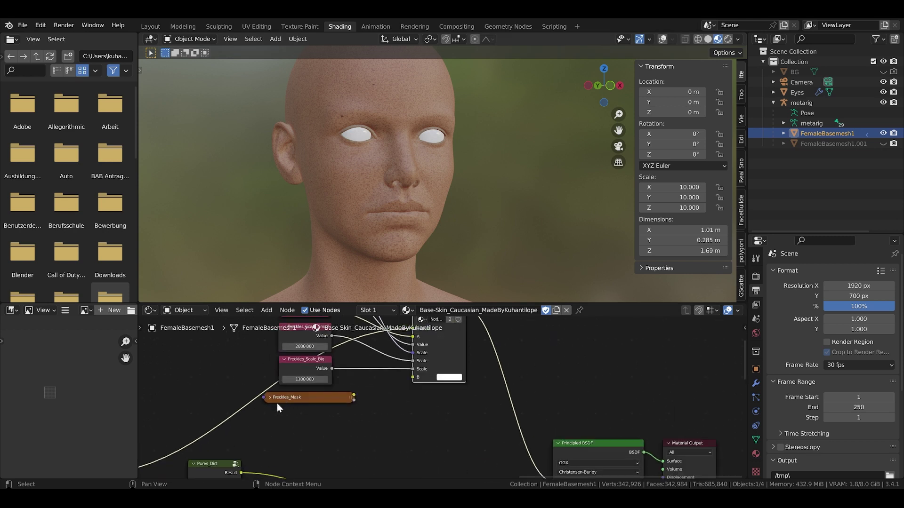
click(270, 397)
middle_drag(334, 398, 308, 365)
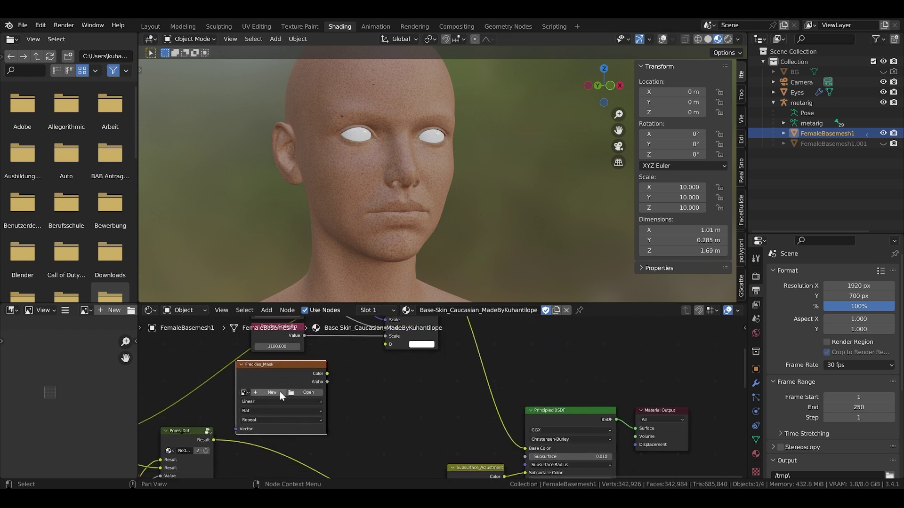
middle_drag(257, 380, 339, 395)
Step: Create a new 2048 × 2048 px image named Freckles_Mask without alpha in the Freckles_Mask texture node
click(321, 411)
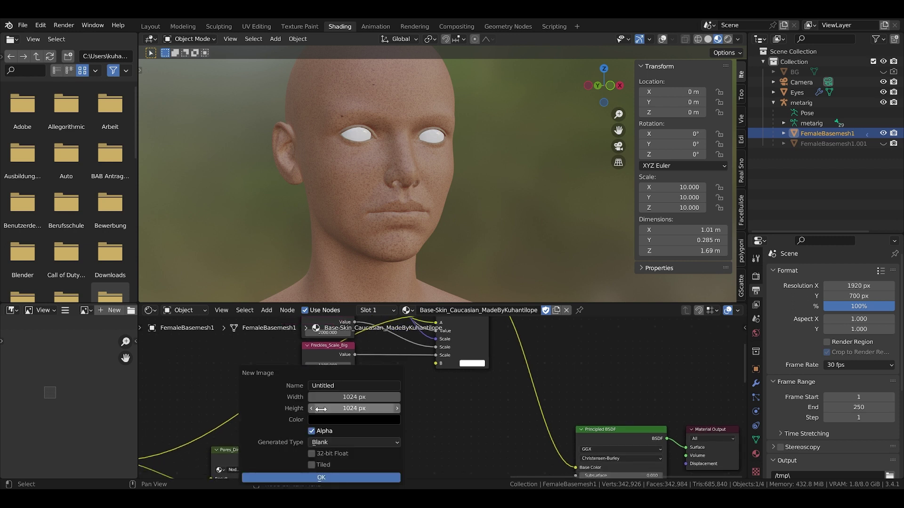
click(342, 385)
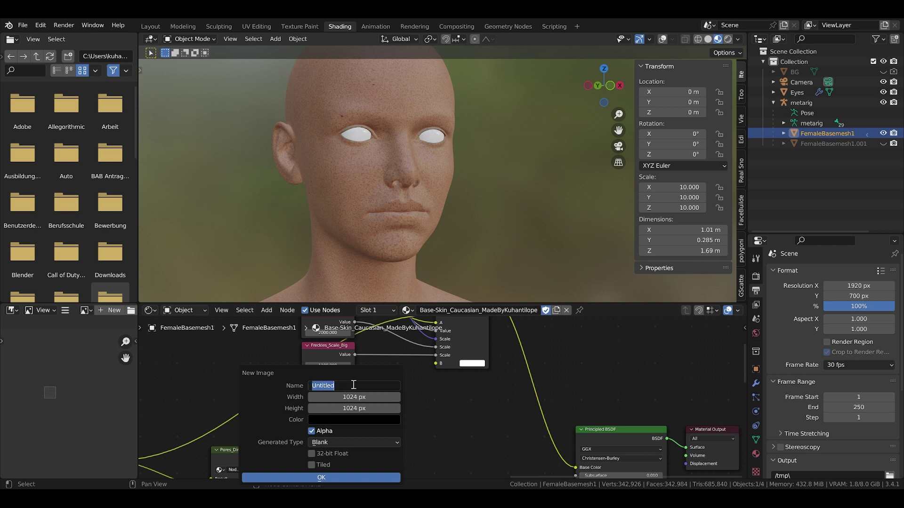
text(Freckles_Mask)
key(Tab)
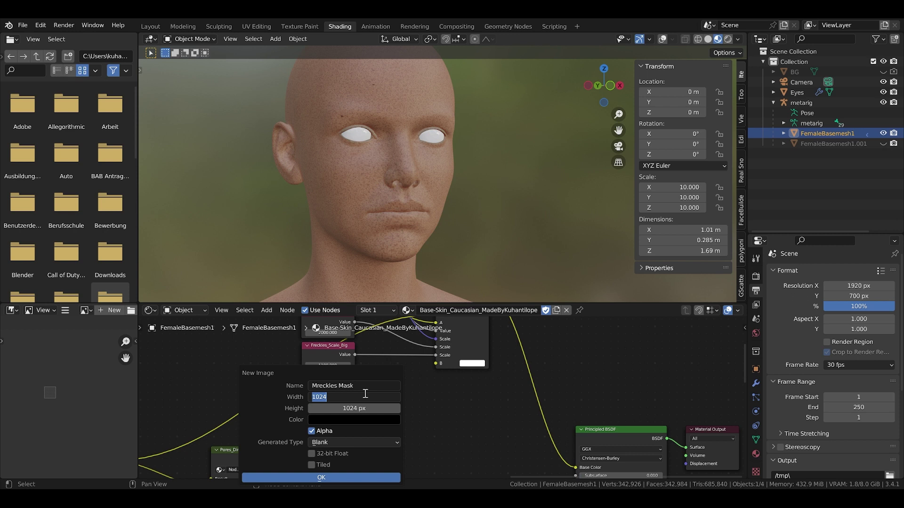
text(2048)
key(Tab)
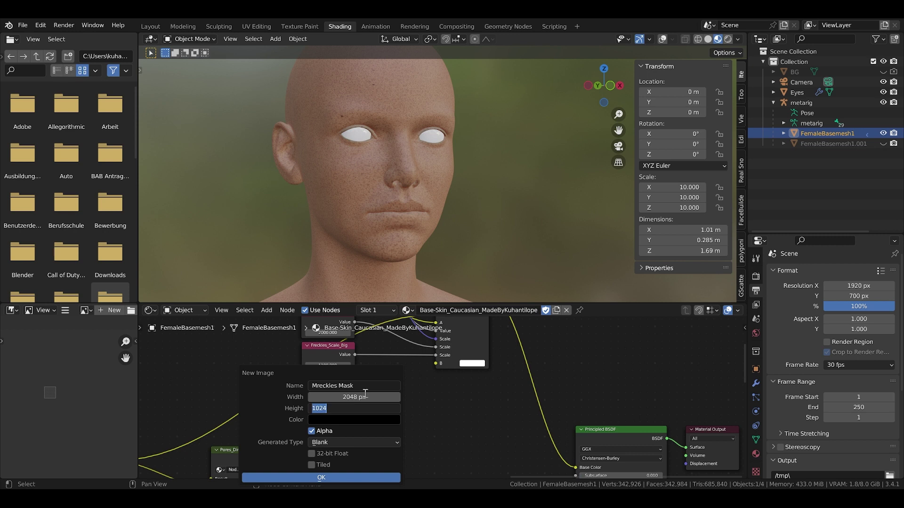
key(End)
text(*2)
key(Return)
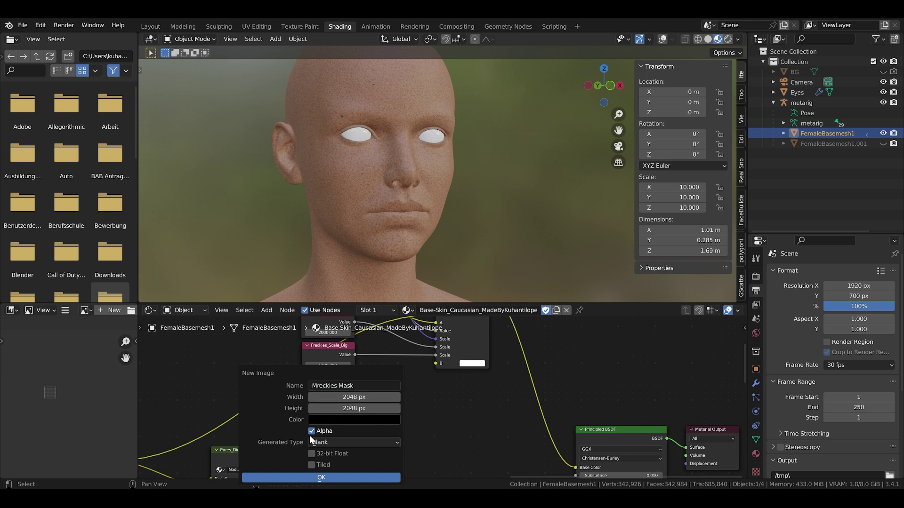
click(312, 430)
text(Freckles_Mask)
click(325, 477)
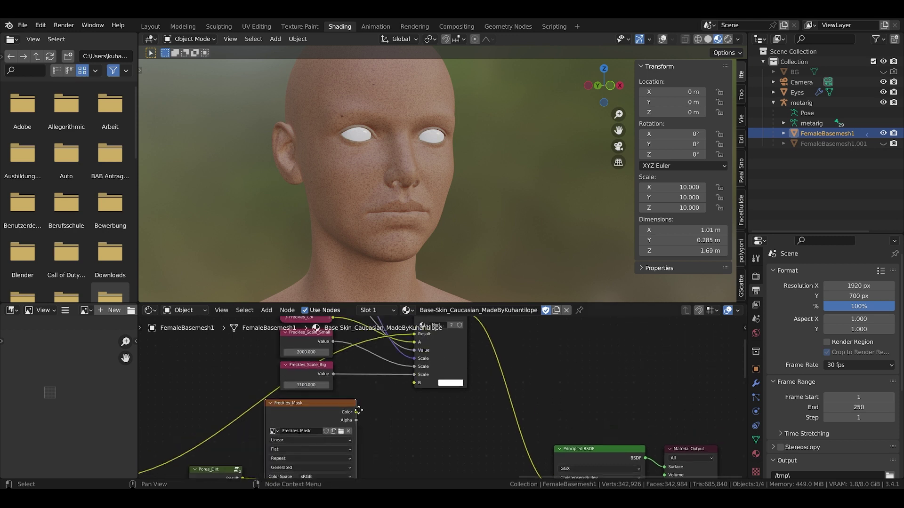
Step: Connect the Freckles_Mask texture's Color output to the Freckles node's B input
middle_drag(338, 429, 315, 409)
drag(324, 398, 384, 370)
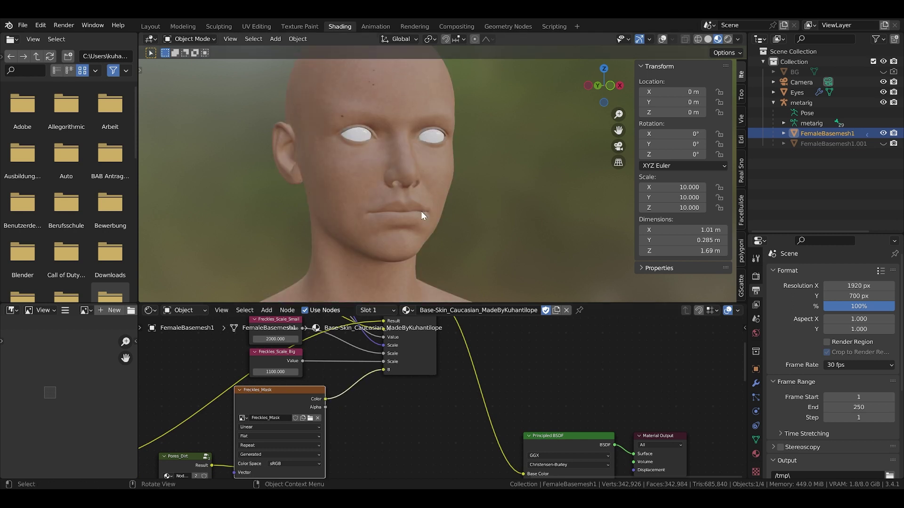
Step: Switch to the Texture Paint workspace and isolate the female base mesh in local view
click(290, 25)
scroll(564, 221, up, 5)
middle_drag(539, 238, 605, 226)
key(KP_Divide)
scroll(559, 155, up, 6)
shift+middle_drag(549, 126, 576, 238)
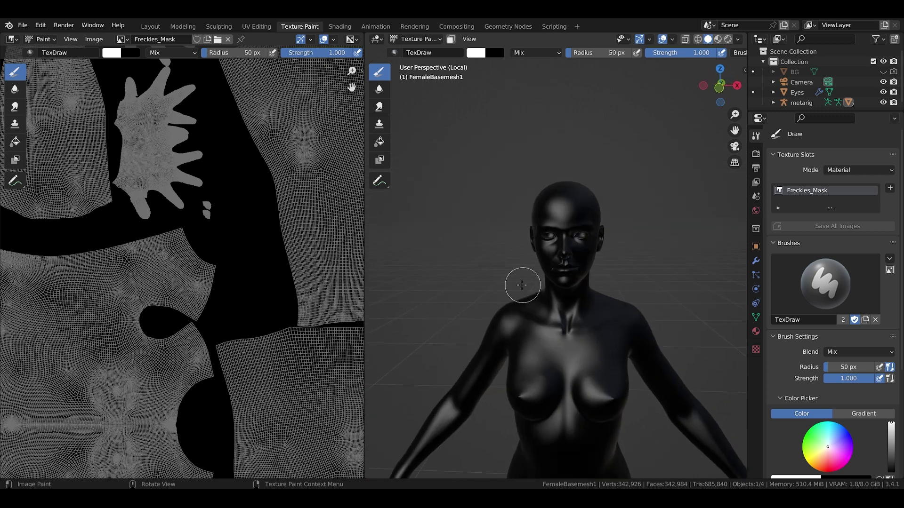
Step: Examine the unpainted mask on the mesh and its UV layout, and recheck the Freckles_Mask node in the Shading workspace
middle_drag(526, 284, 573, 268)
middle_drag(570, 220, 546, 259)
scroll(572, 297, down, 2)
scroll(141, 257, down, 7)
middle_drag(153, 256, 202, 274)
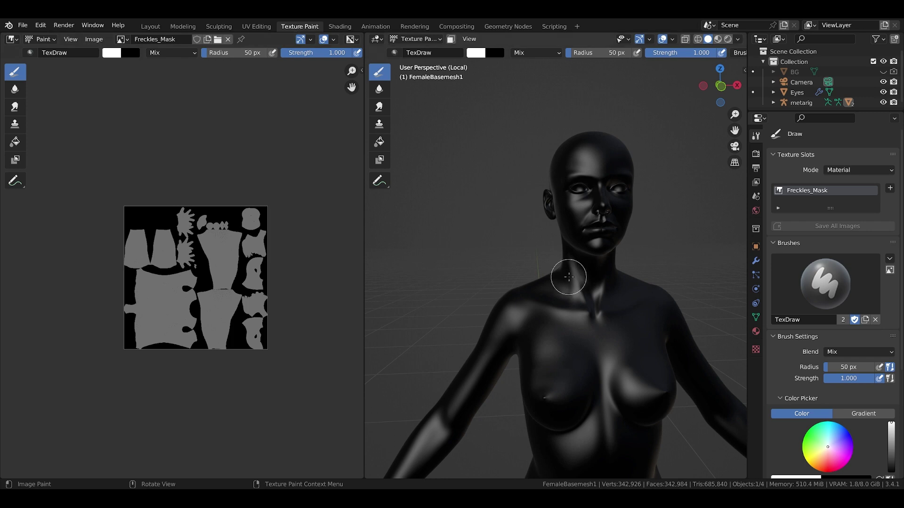
scroll(578, 273, up, 3)
shift+middle_drag(610, 204, 597, 274)
mouse_move(598, 274)
middle_down()
mouse_move(584, 285)
mouse_move(587, 273)
middle_up()
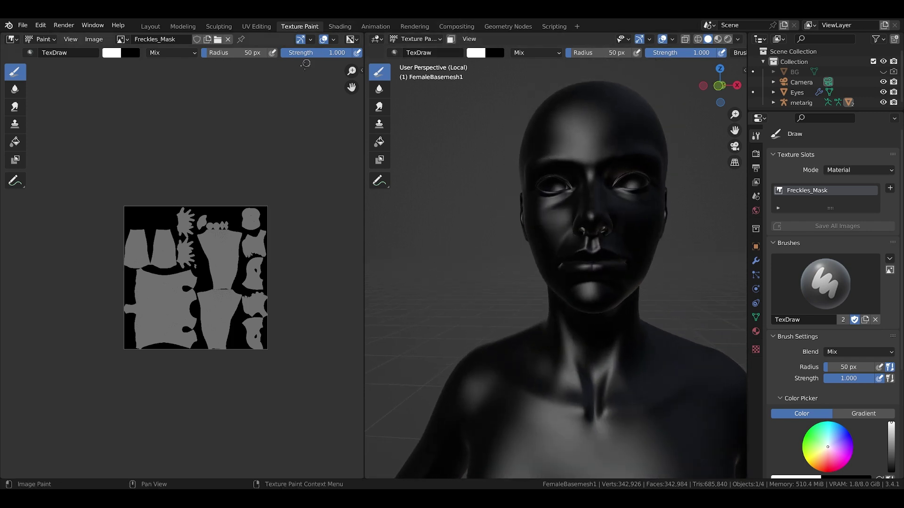
click(336, 27)
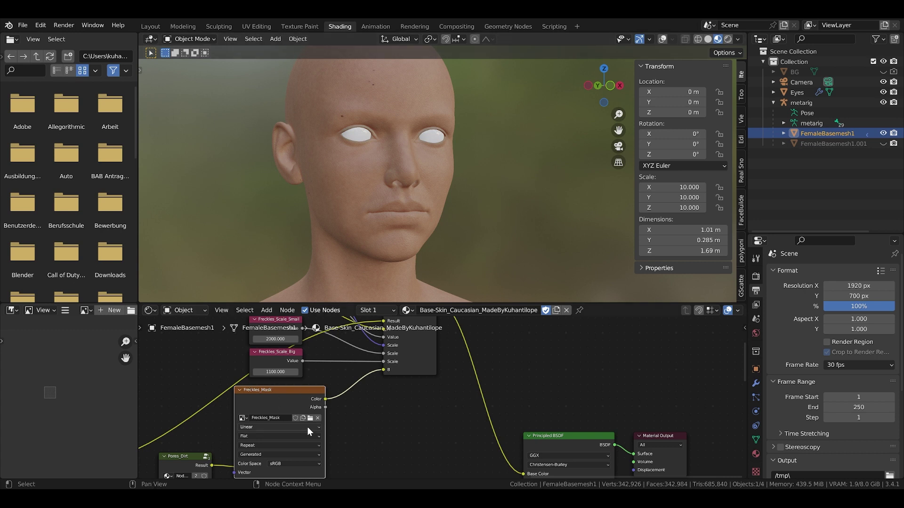
Step: Return to the Texture Paint workspace and merge the image editor area into the 3D viewport, framing the head for painting
click(299, 26)
mouse_move(437, 218)
middle_down()
mouse_move(618, 211)
mouse_move(578, 280)
middle_up()
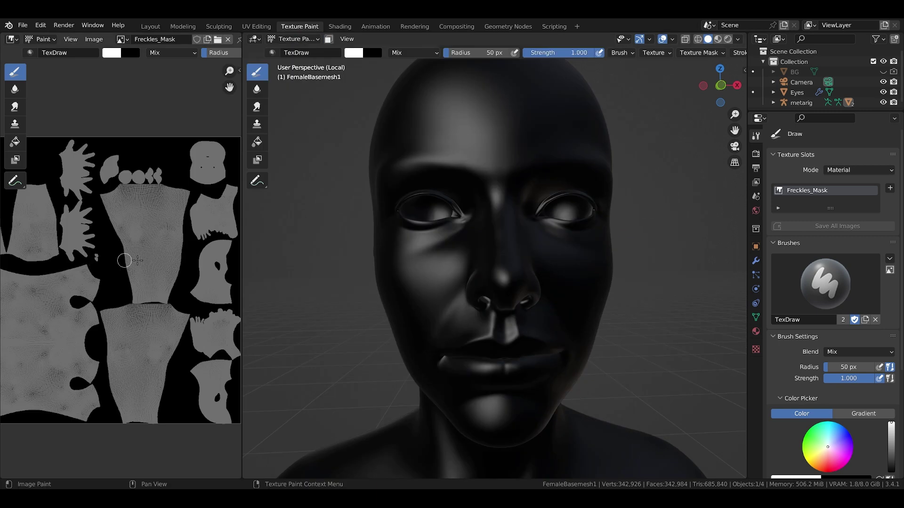
middle_drag(125, 258, 114, 279)
scroll(61, 264, down, 1)
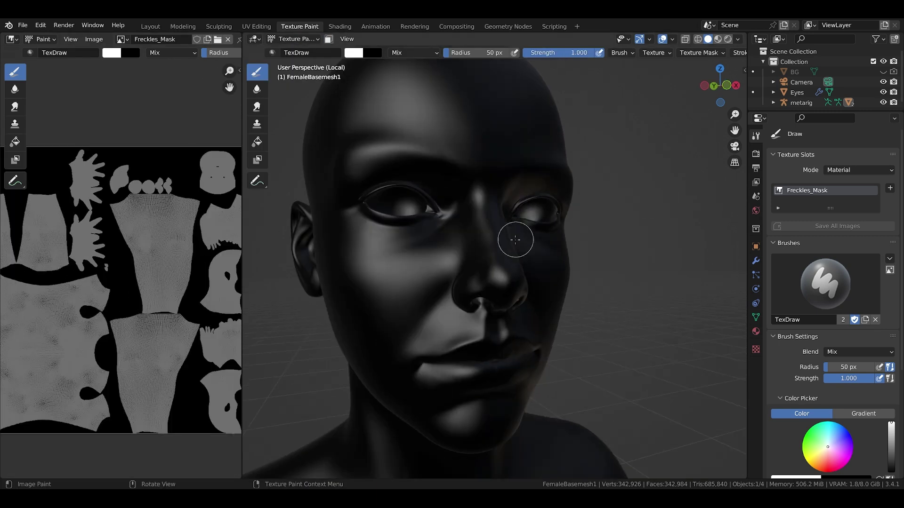
middle_drag(515, 240, 530, 264)
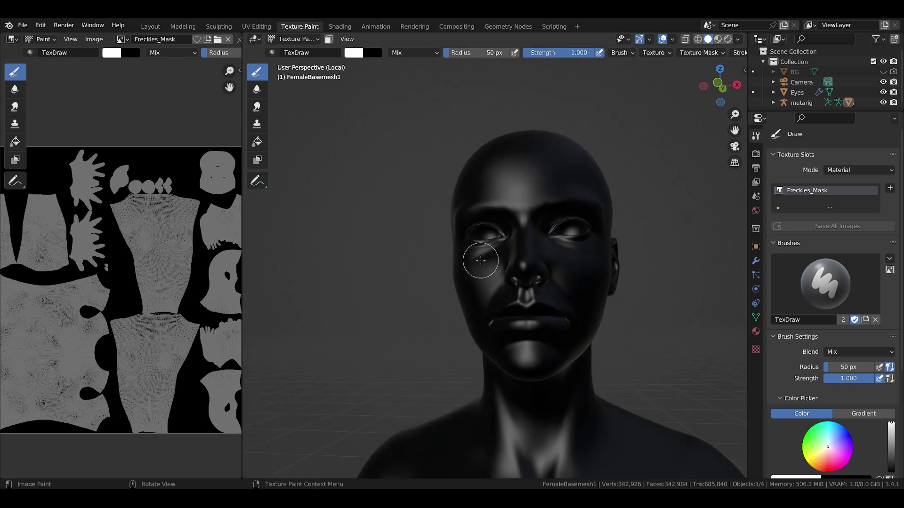
middle_drag(480, 260, 505, 276)
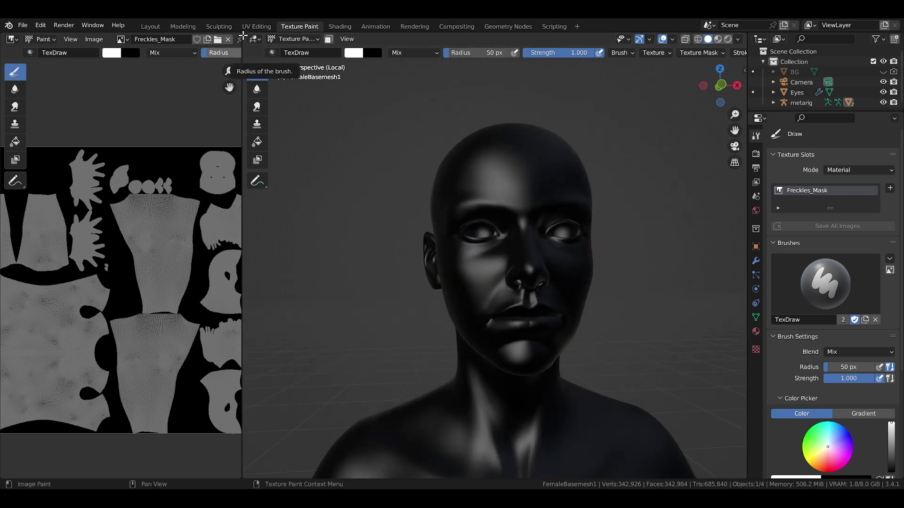
drag(242, 36, 171, 57)
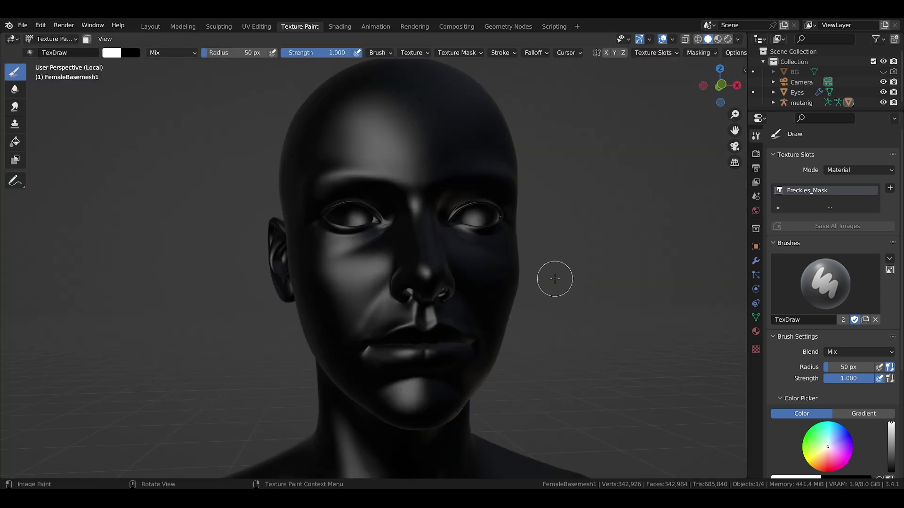
scroll(498, 283, down, 2)
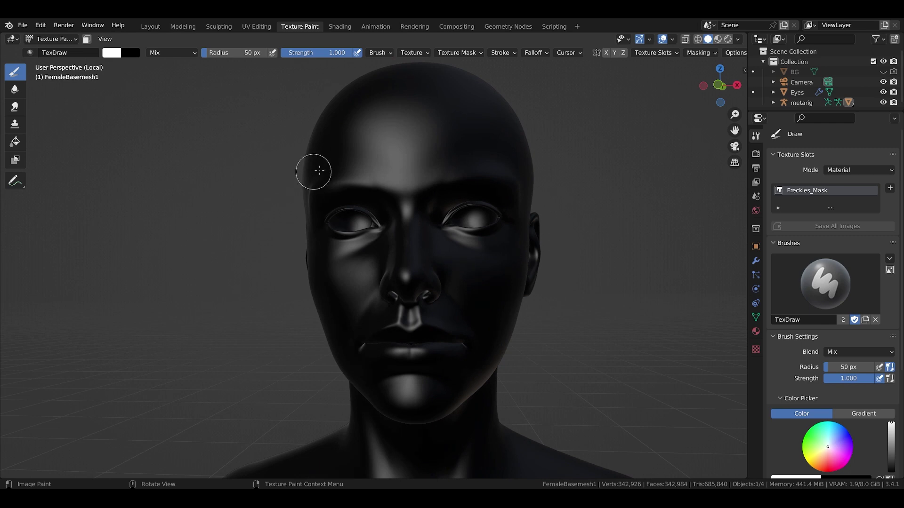
Step: Switch the painting viewport to material preview shading and view the face at a three-quarter angle
middle_drag(433, 255, 460, 257)
shift+middle_drag(403, 254, 367, 217)
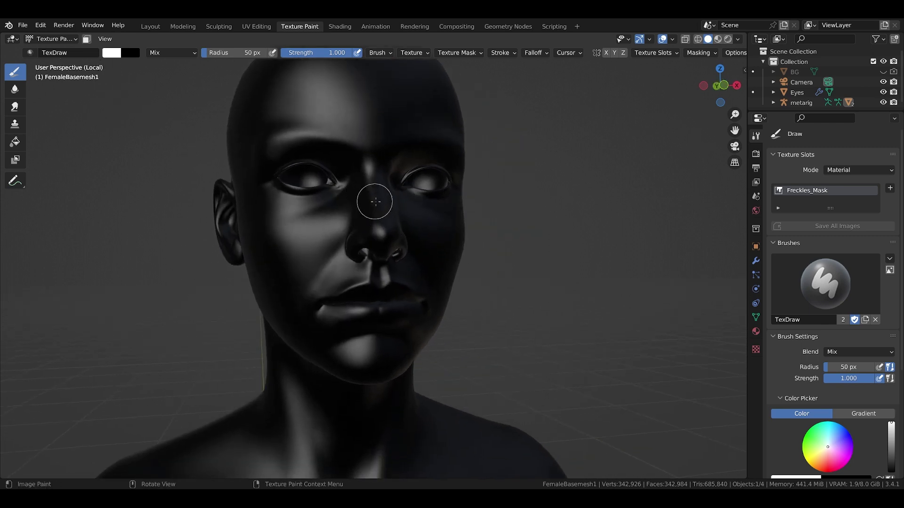
mouse_move(278, 157)
middle_down()
mouse_move(350, 224)
mouse_move(329, 241)
middle_up()
click(719, 39)
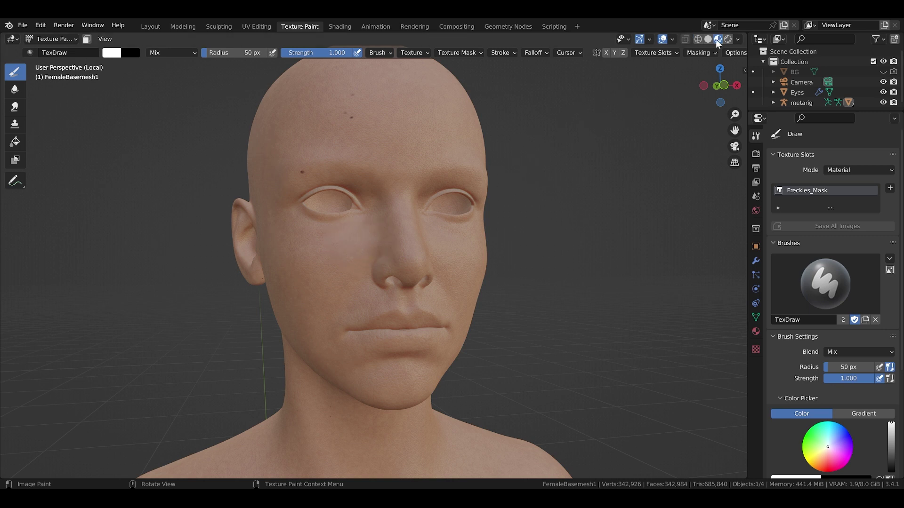
middle_drag(350, 250, 369, 256)
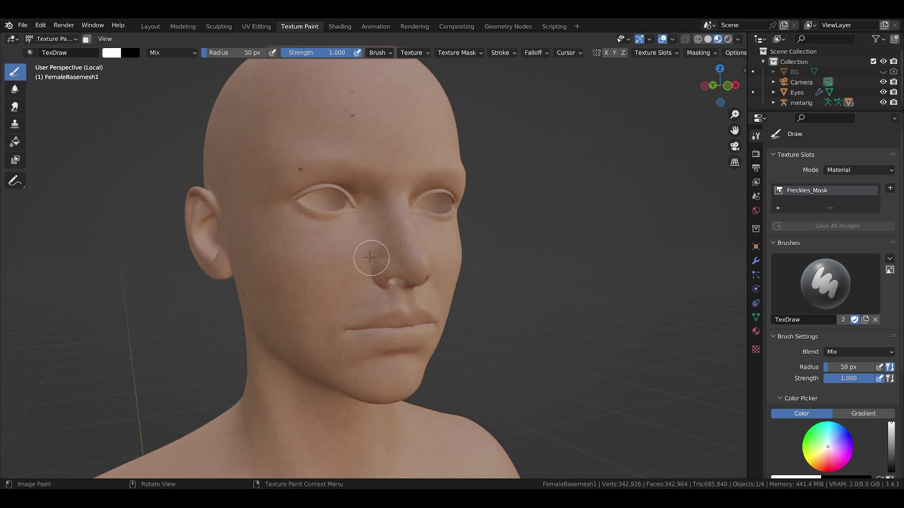
Step: Set the texture paint brush radius to 80 px
right_click(339, 225)
click(264, 227)
text(^0)
key(BackSpace)
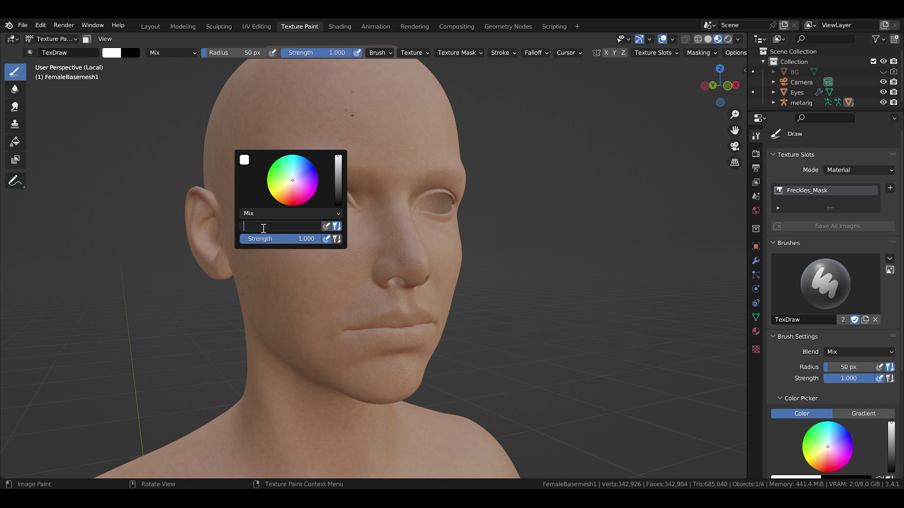
text(80)
key(Return)
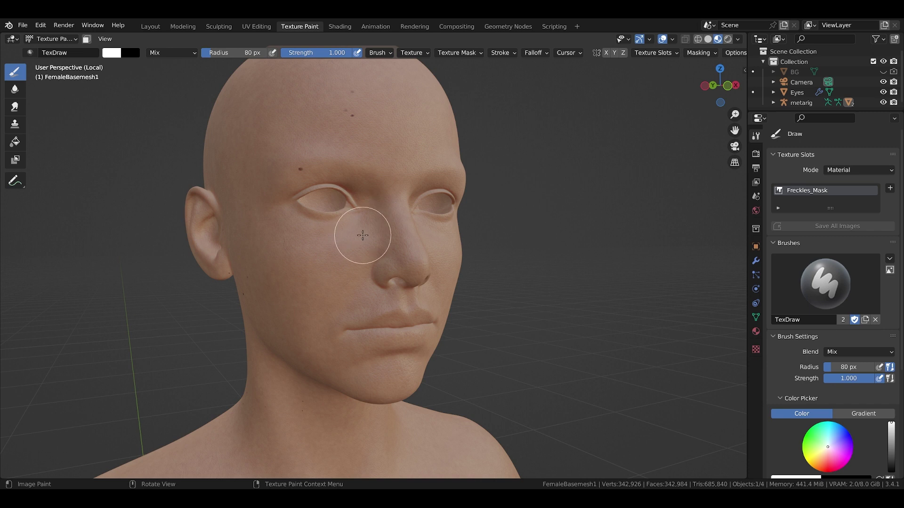
Step: Paint white on the Freckles_Mask across the nose and both cheeks
middle_drag(362, 236, 369, 237)
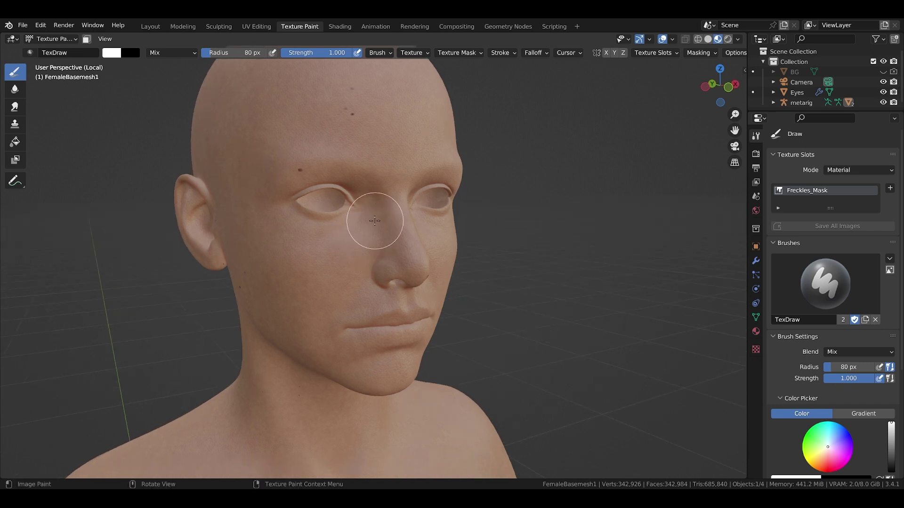
mouse_move(374, 221)
mouse_down()
mouse_move(338, 246)
mouse_move(371, 229)
mouse_move(383, 254)
mouse_move(394, 238)
mouse_move(395, 254)
mouse_move(407, 233)
mouse_up()
middle_drag(405, 232, 348, 232)
middle_drag(397, 211, 383, 222)
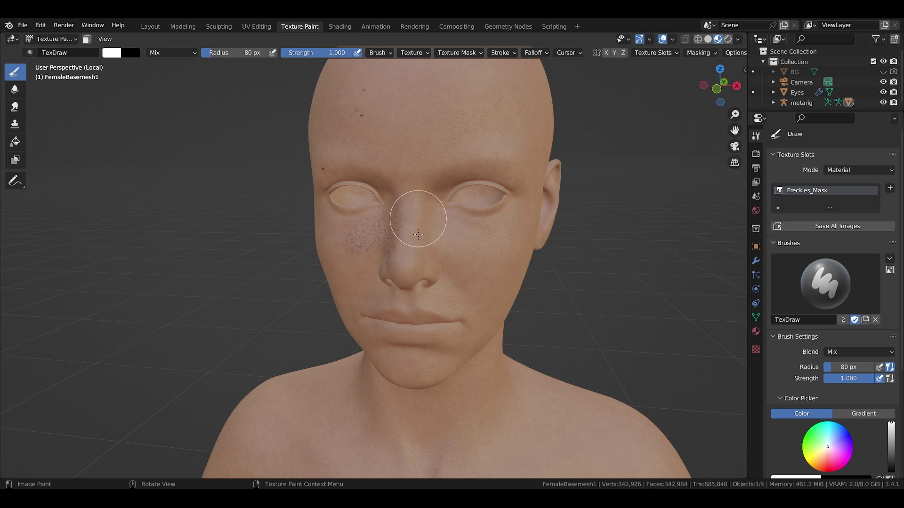
drag(418, 245, 419, 218)
middle_drag(414, 258, 403, 287)
mouse_move(403, 278)
mouse_down()
mouse_move(375, 270)
mouse_move(337, 291)
mouse_up()
mouse_move(420, 240)
middle_down()
mouse_move(405, 280)
mouse_move(428, 287)
mouse_move(406, 281)
middle_up()
scroll(405, 280, down, 2)
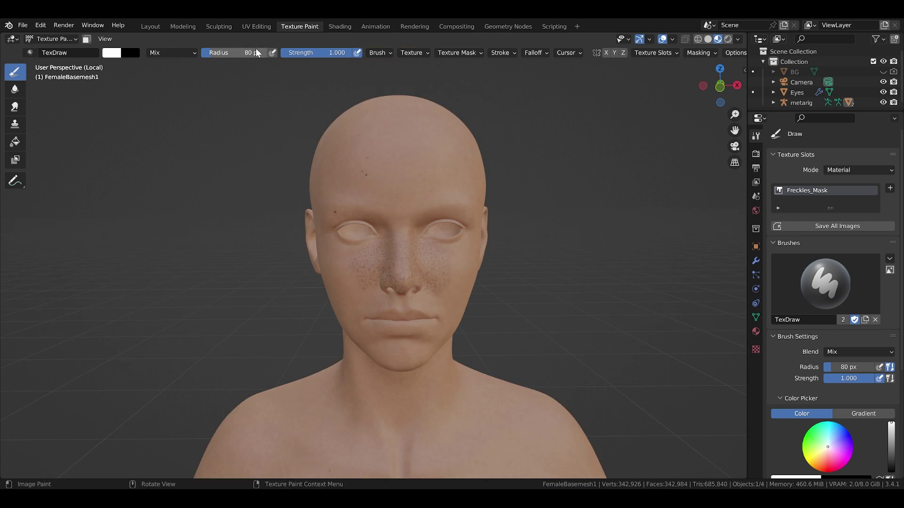
Step: Set the brush radius to 150 px and swap the paint color to black
click(231, 52)
text(3)
key(BackSpace)
text(2)
key(Return)
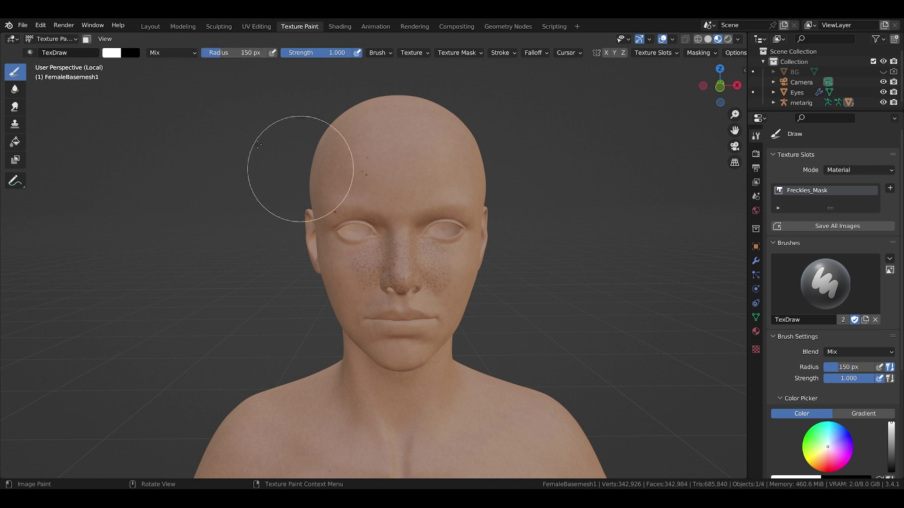
key(x)
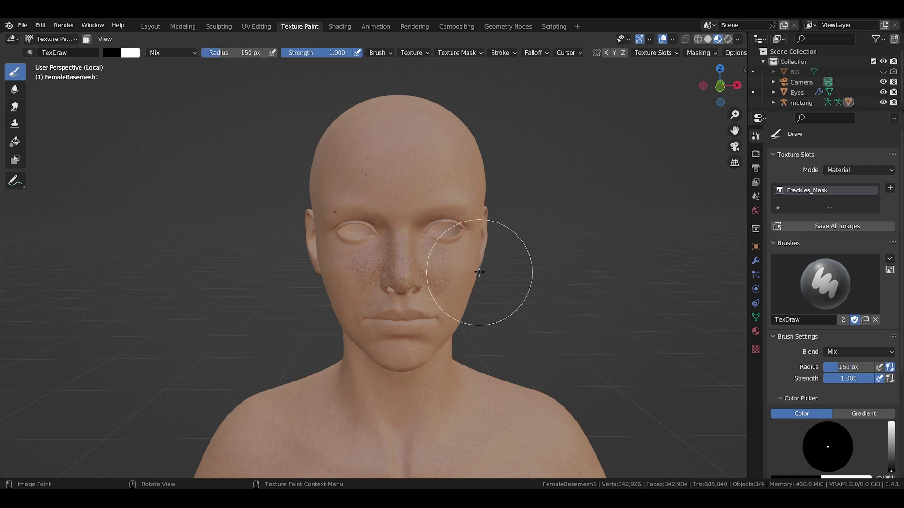
Step: Set the brush strength to 0.5 and paint black over the cheek freckles to fade them out
scroll(470, 267, up, 2)
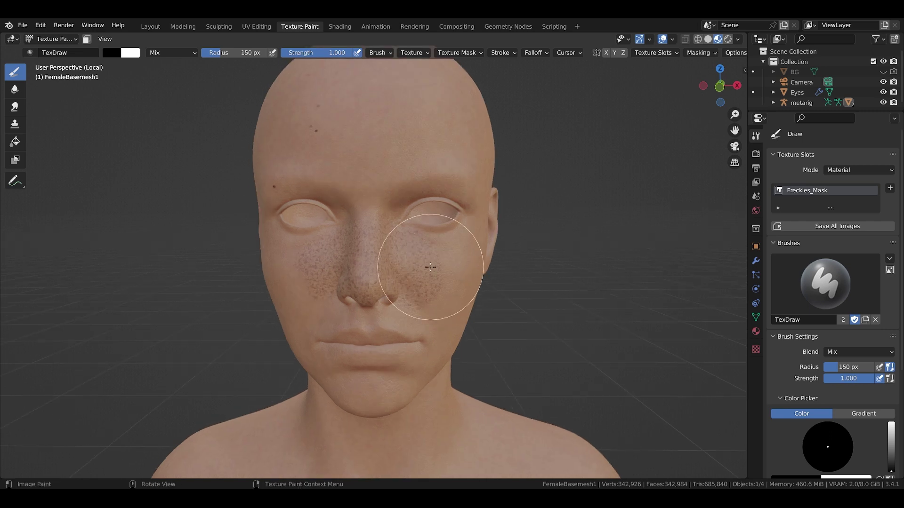
click(328, 52)
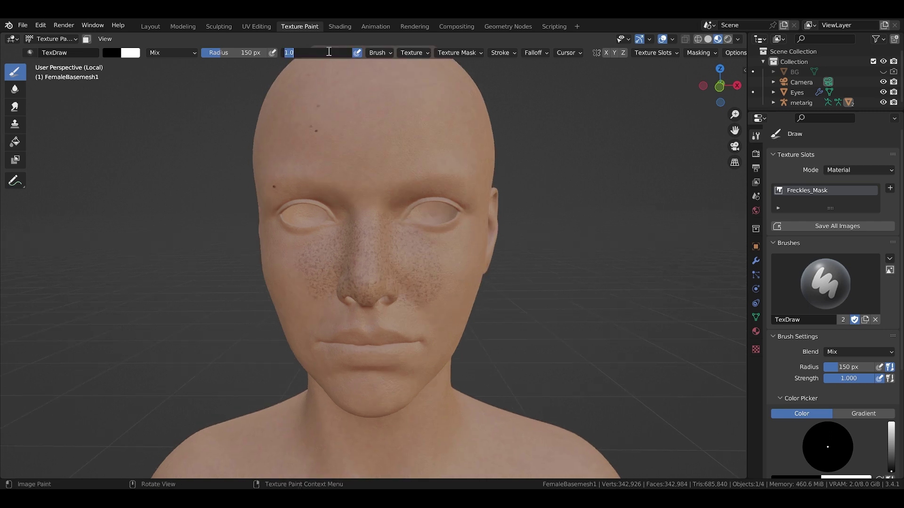
text(0.5)
key(Return)
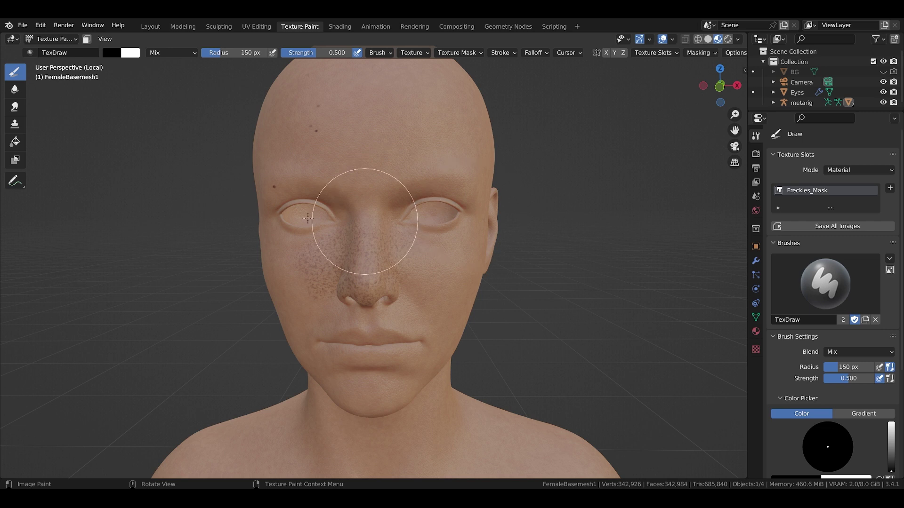
middle_drag(291, 231, 322, 272)
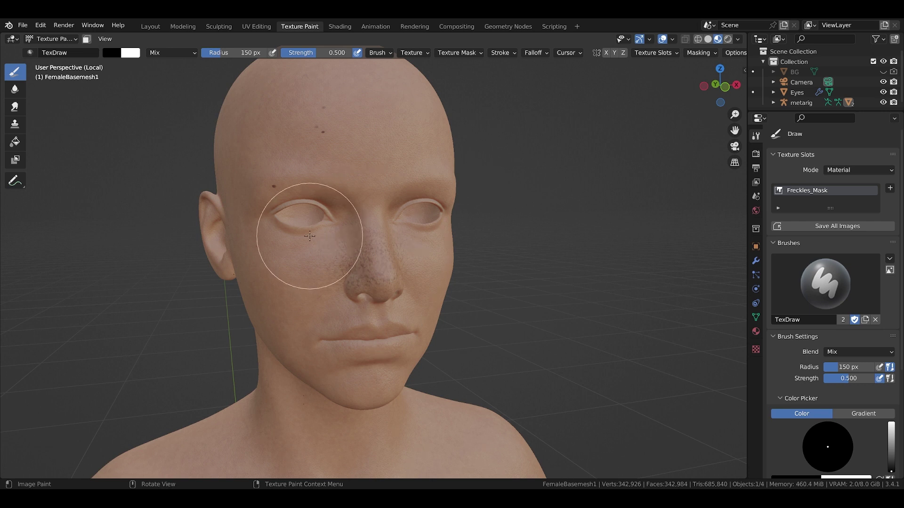
middle_drag(310, 230, 282, 233)
middle_drag(341, 229, 372, 238)
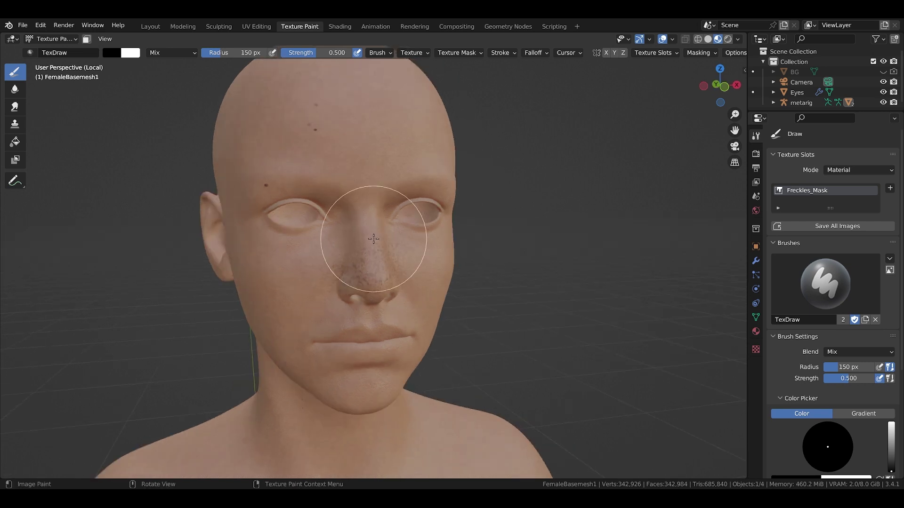
Step: Swap the paint color back to white, set the strength to 0.2, and lightly paint freckles around the nose and cheeks
key(x)
click(317, 53)
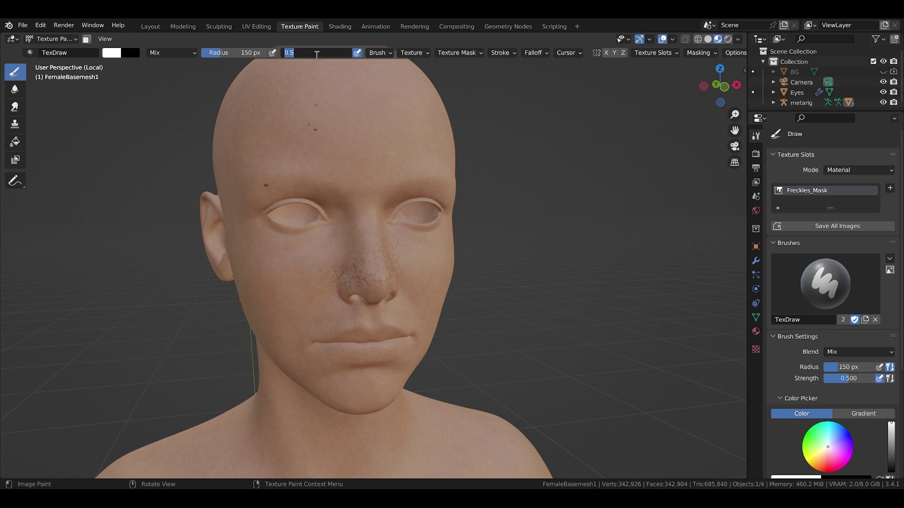
text(0.2)
key(Return)
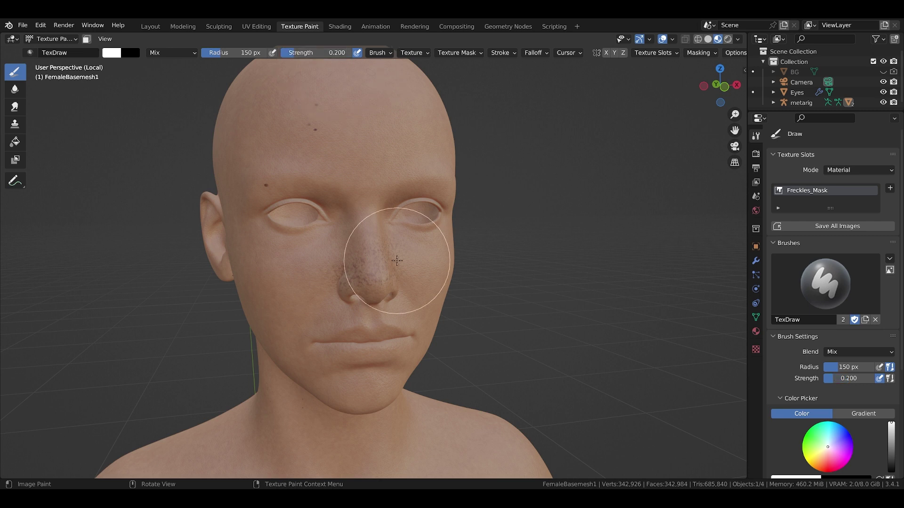
scroll(393, 250, up, 1)
scroll(393, 250, up, 1)
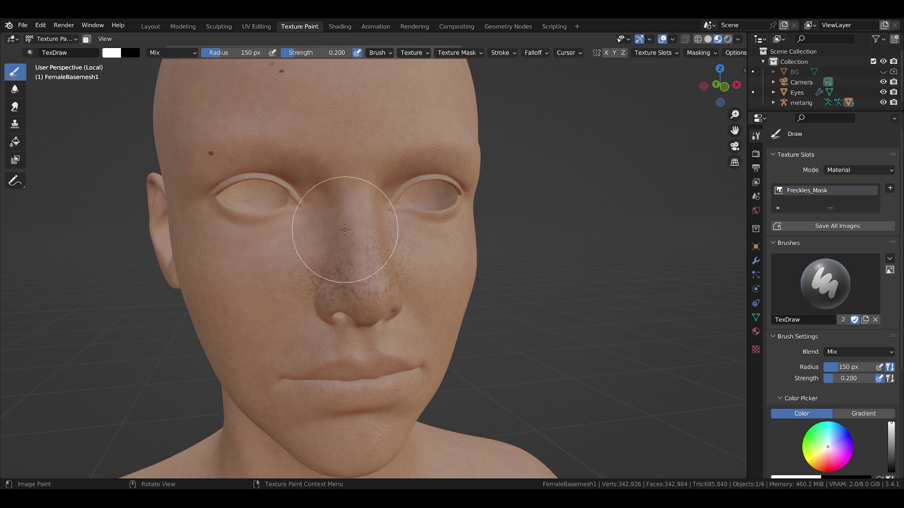
middle_drag(362, 241, 413, 230)
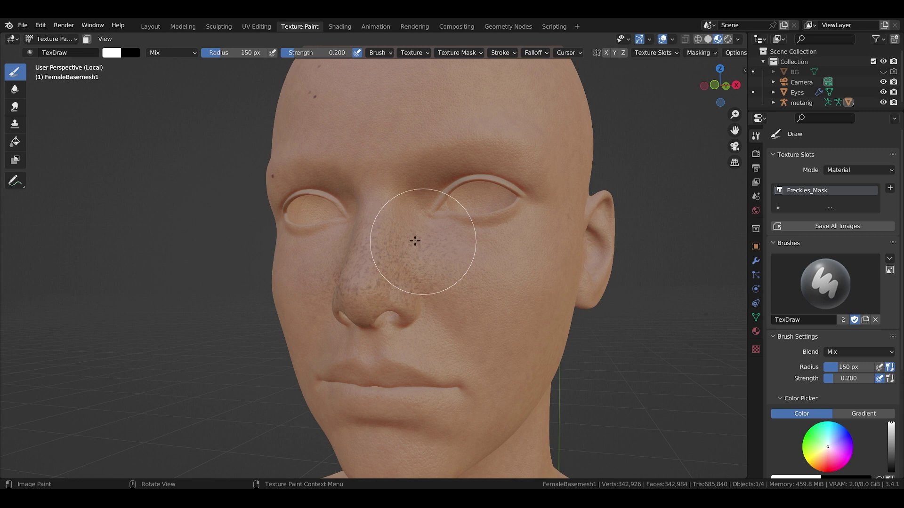
middle_drag(415, 241, 490, 292)
Step: Return to the Shading workspace, framing the freckled face and the Freckles value nodes
scroll(435, 292, down, 3)
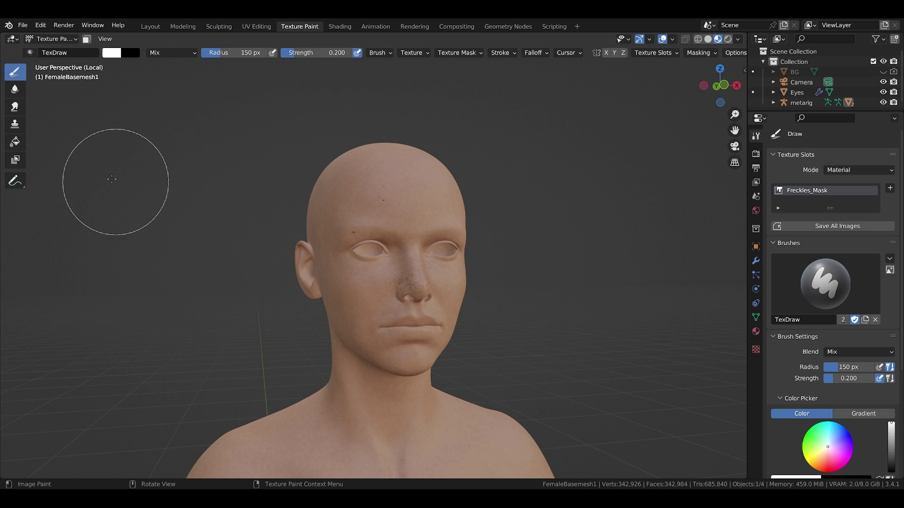
click(332, 26)
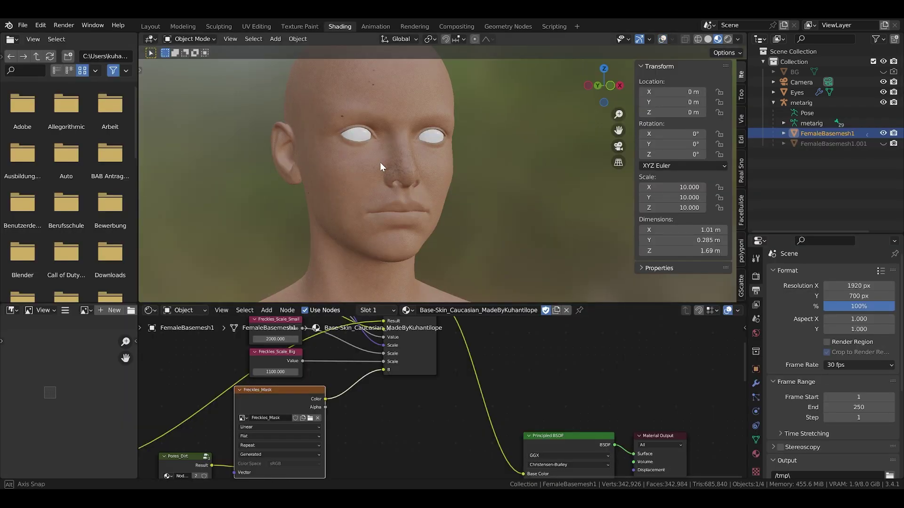
scroll(397, 161, up, 4)
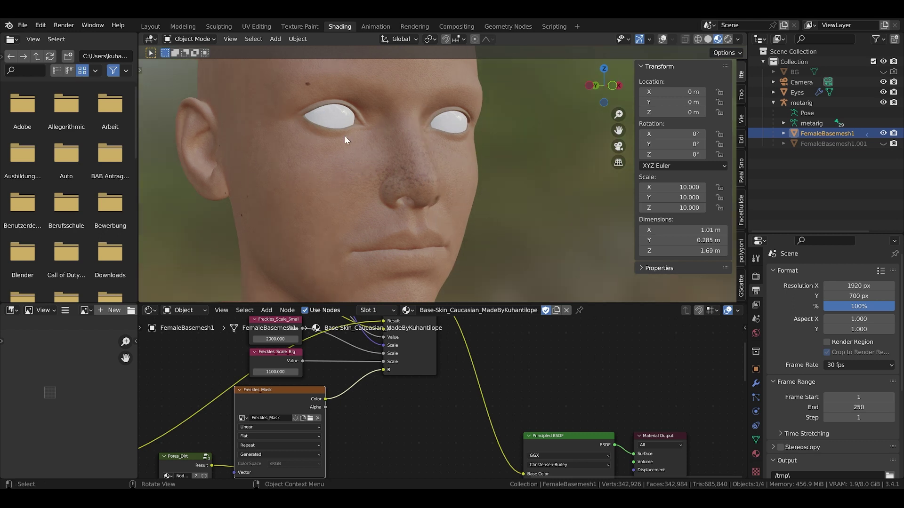
middle_drag(321, 338, 402, 399)
scroll(402, 399, up, 1)
middle_drag(376, 371, 399, 382)
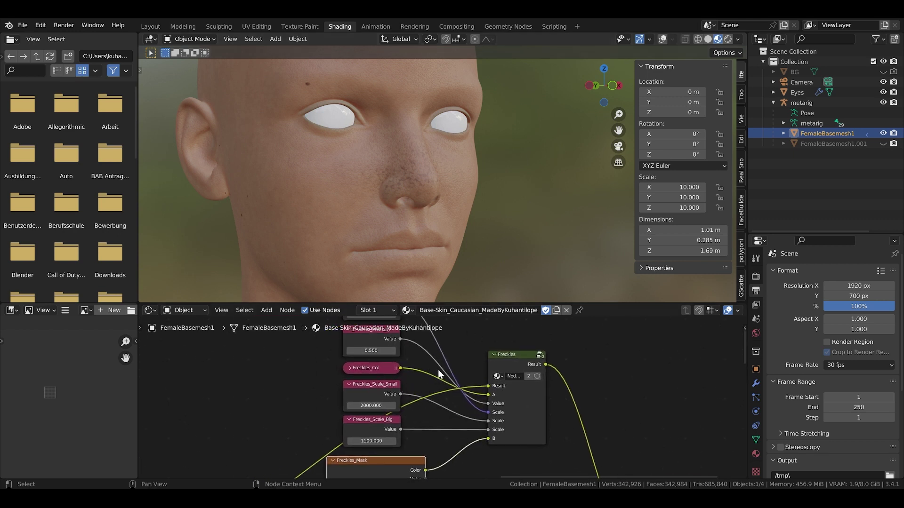
scroll(436, 373, up, 1)
middle_drag(436, 373, 453, 400)
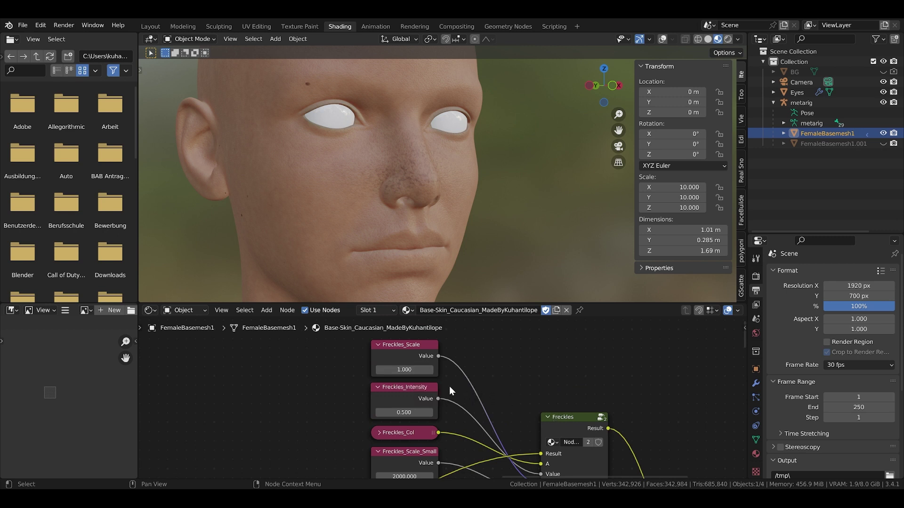
Step: Try a Freckles_Intensity of 1, and set it back to 0.5
click(406, 412)
text(1)
key(Return)
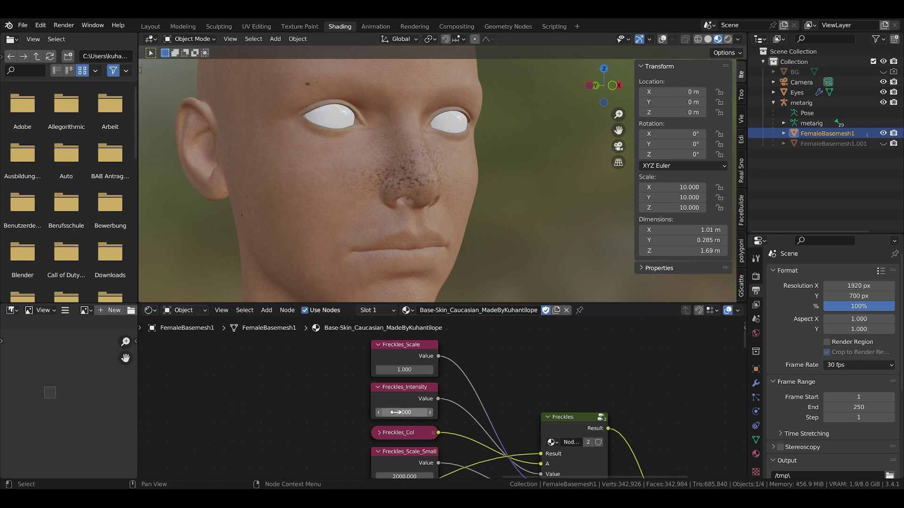
click(396, 413)
text(.5)
key(Return)
click(405, 367)
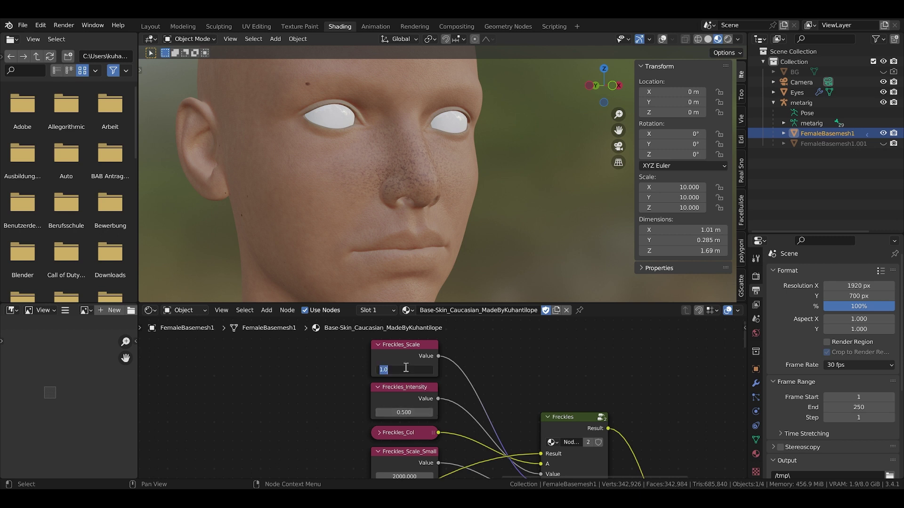
key(Return)
Step: Try a Freckles_Intensity of 0.2, check the face up close, and restore the intensity to 0.5
click(393, 413)
key(BackSpace)
text(0.2)
key(Return)
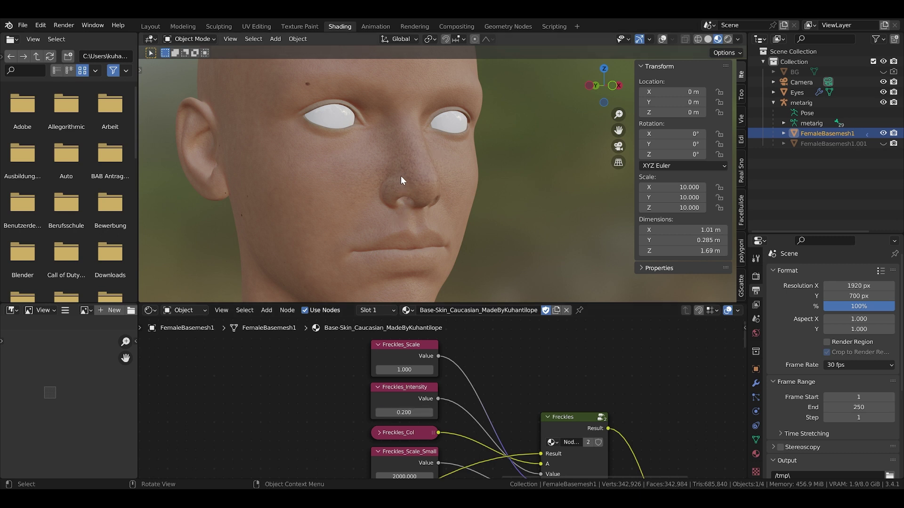
scroll(392, 168, up, 3)
middle_drag(394, 168, 352, 165)
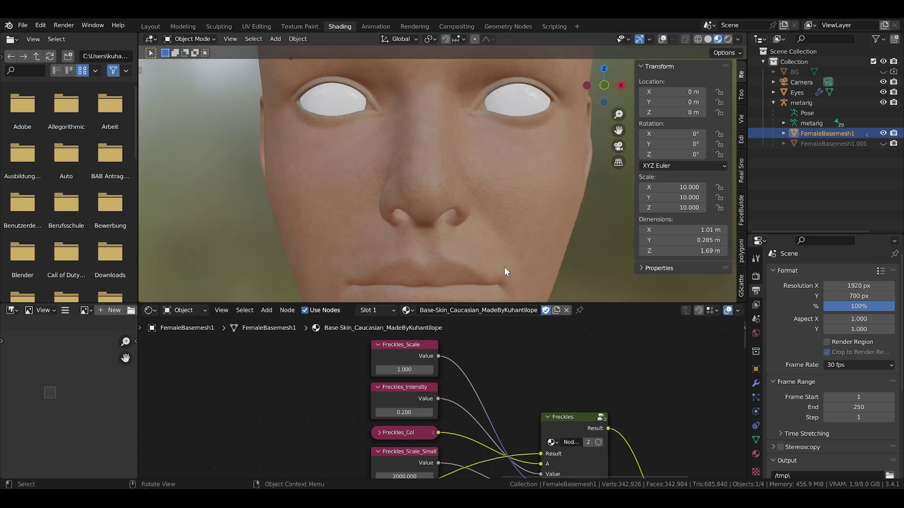
click(406, 412)
text(0.5)
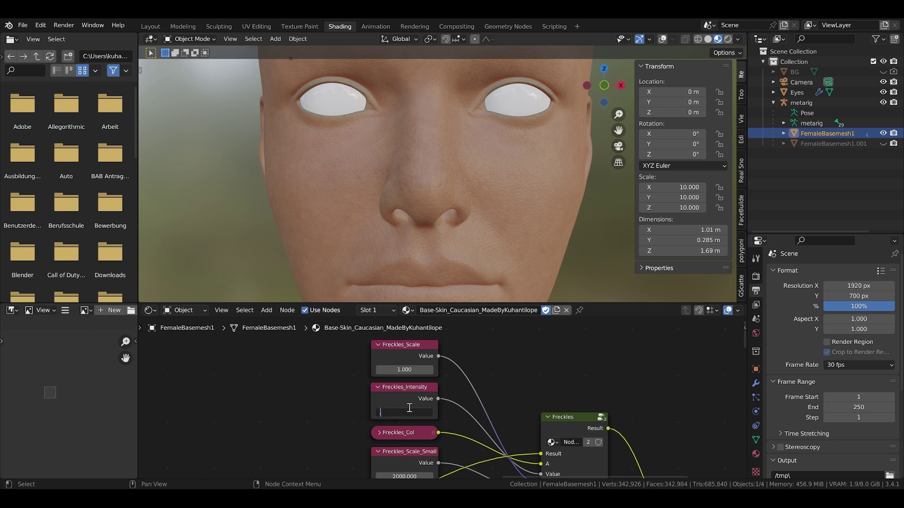
key(Return)
Step: Try a Freckles_Scale of 0.6, view the freckles from an angle, and restore the scale to 1
click(399, 370)
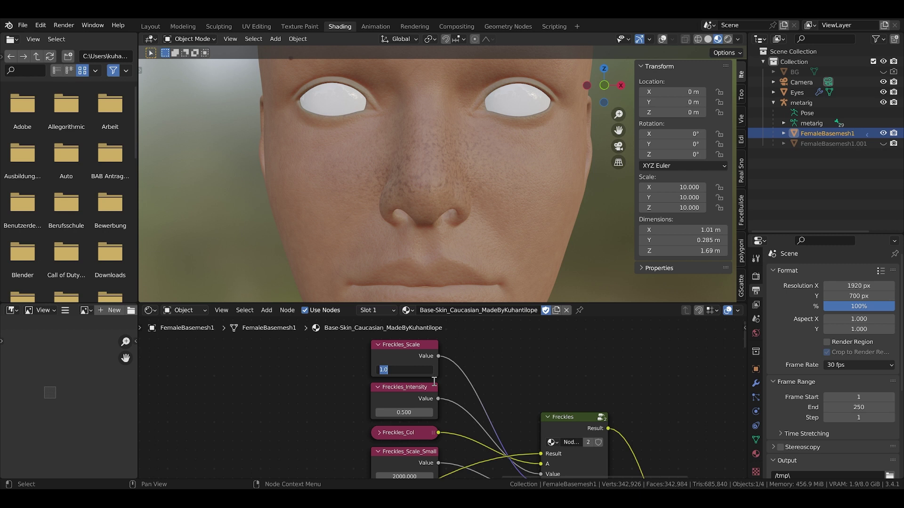
text(0.6)
key(Return)
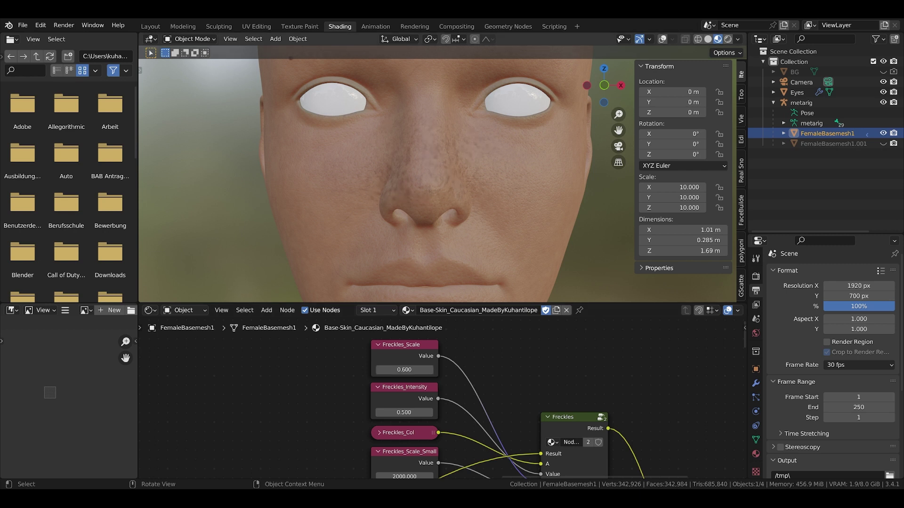
middle_drag(408, 152, 433, 159)
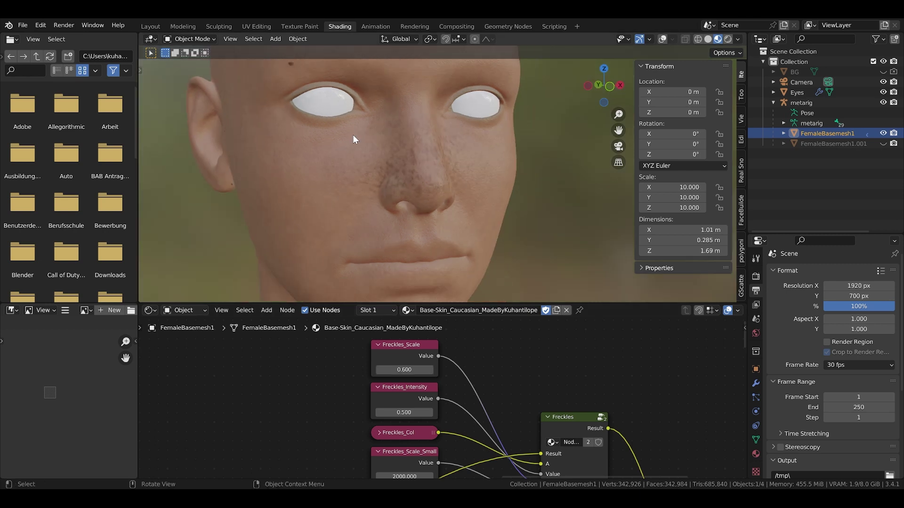
double_click(412, 370)
text(1)
key(Return)
Step: Set the Freckles_Scale value to 0.7
scroll(414, 379, down, 2)
middle_drag(408, 428, 381, 363)
middle_drag(369, 411, 368, 395)
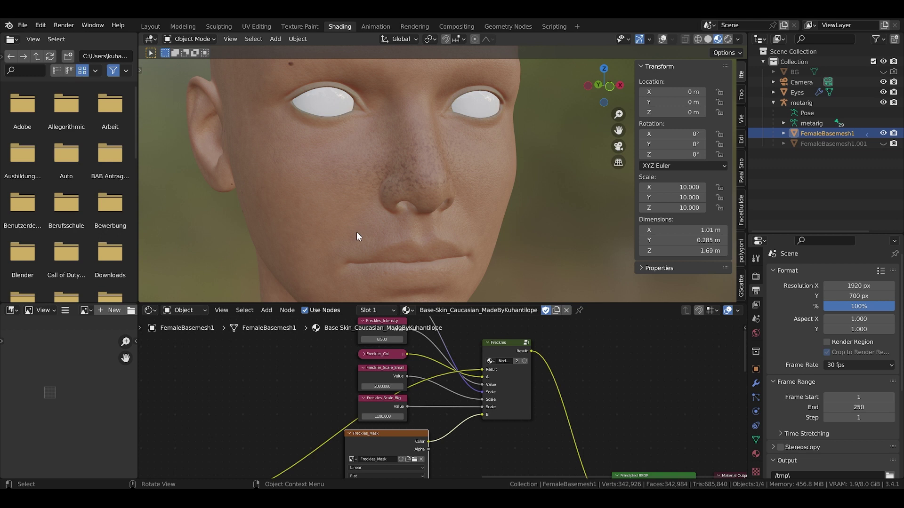
scroll(356, 233, down, 1)
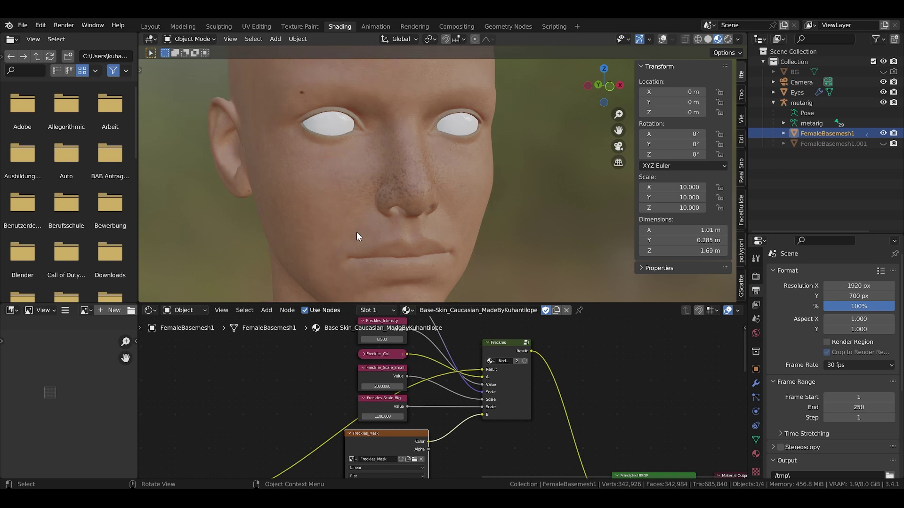
middle_drag(389, 360, 384, 434)
scroll(385, 389, up, 2)
click(376, 374)
text(0.7)
key(Return)
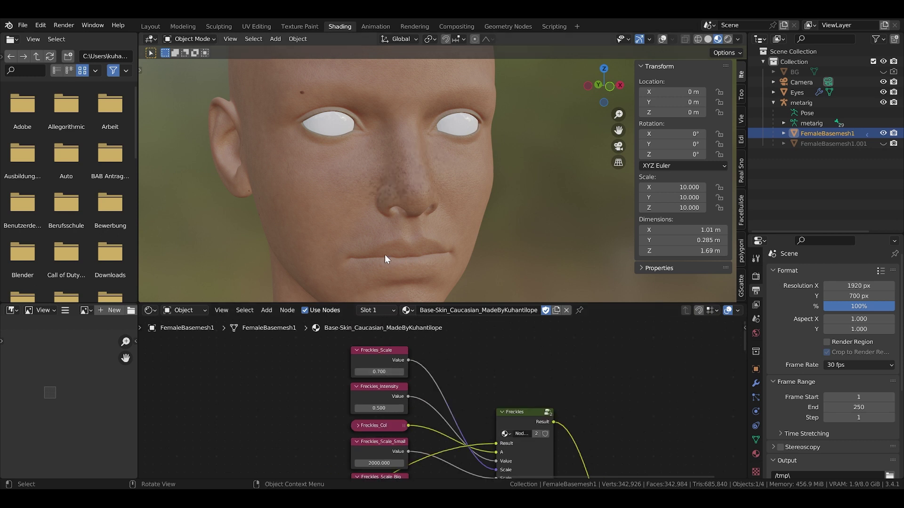
Step: Set the Freckles_Scale value back to 1
click(375, 371)
text(1)
key(Return)
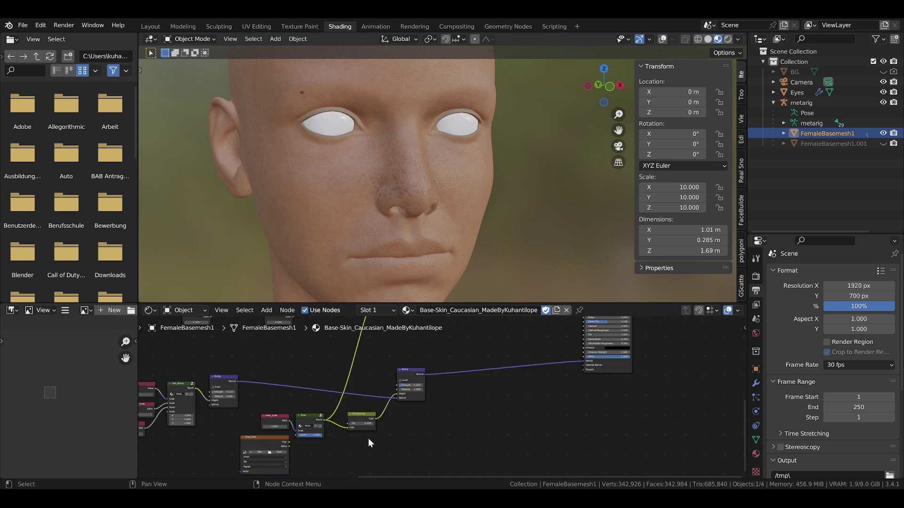
Step: Create a blank 2048 px image named Pores_Mask in the Pores_Mask texture node and connect its Color output to the Pores node's Factor input
scroll(368, 438, up, 4)
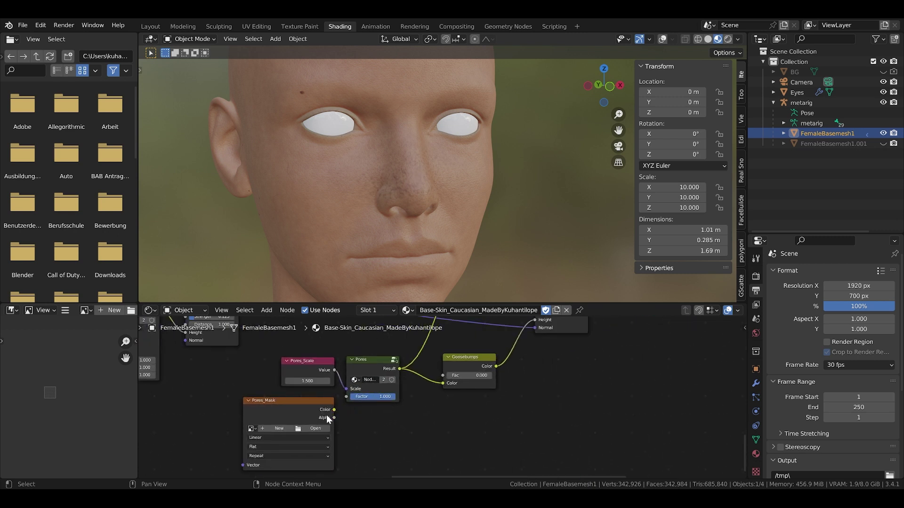
click(288, 429)
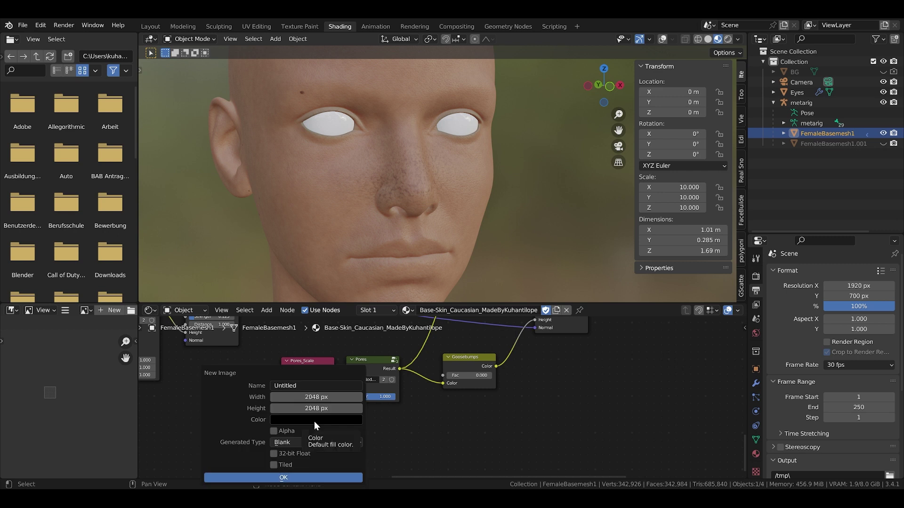
click(306, 386)
text(Pores_Mask)
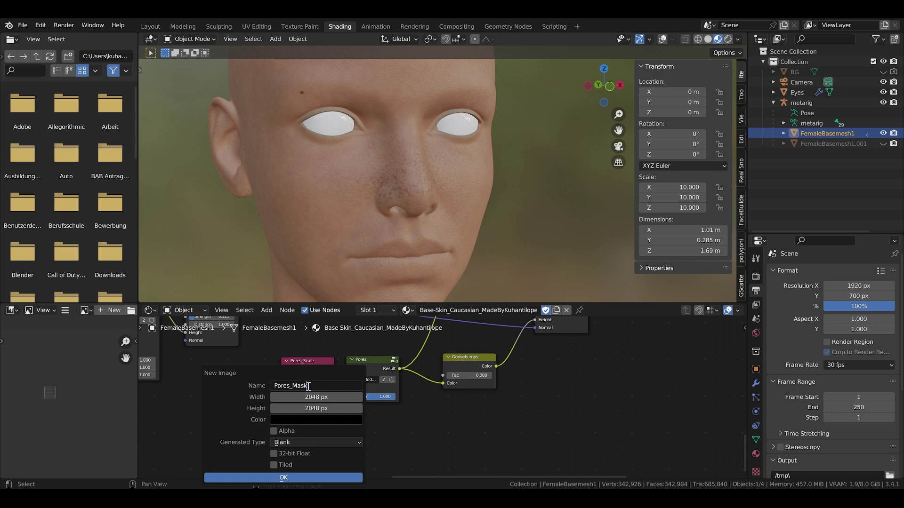
key(Return)
click(287, 478)
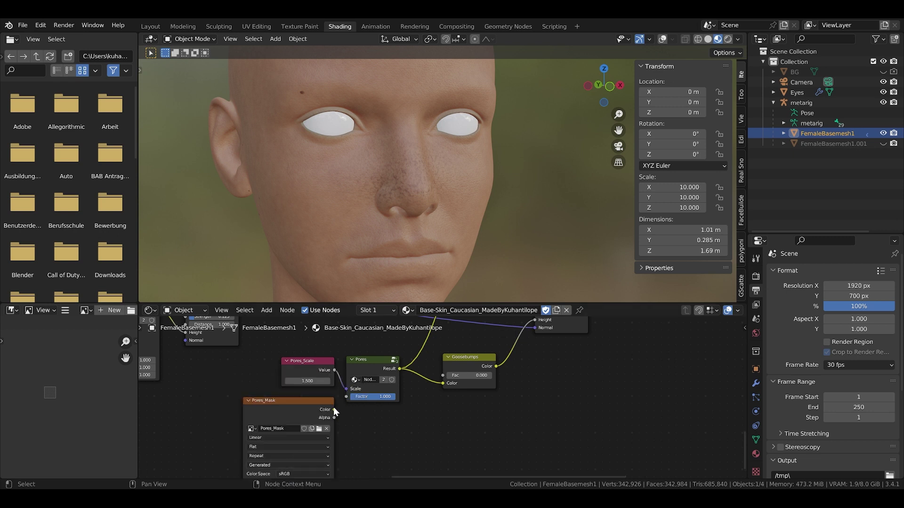
drag(334, 410, 346, 397)
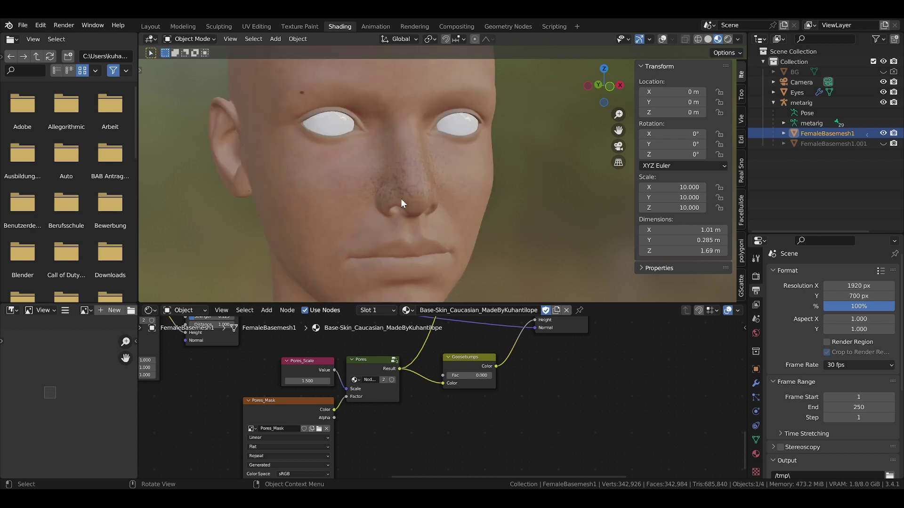
Step: Examine the skin surface on the face, neck and chest with the blank pores mask connected
scroll(304, 193, up, 2)
scroll(334, 348, down, 1)
scroll(305, 143, down, 3)
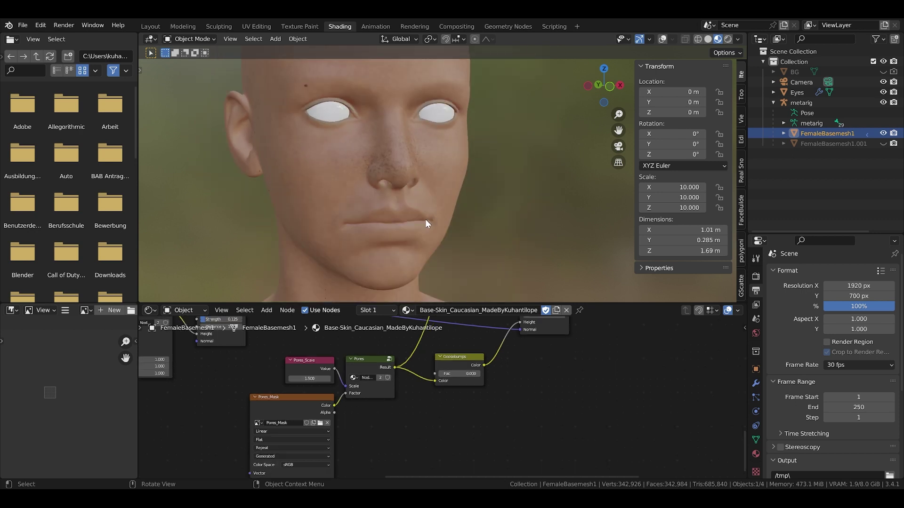
shift+middle_drag(377, 246, 321, 78)
middle_drag(358, 207, 340, 217)
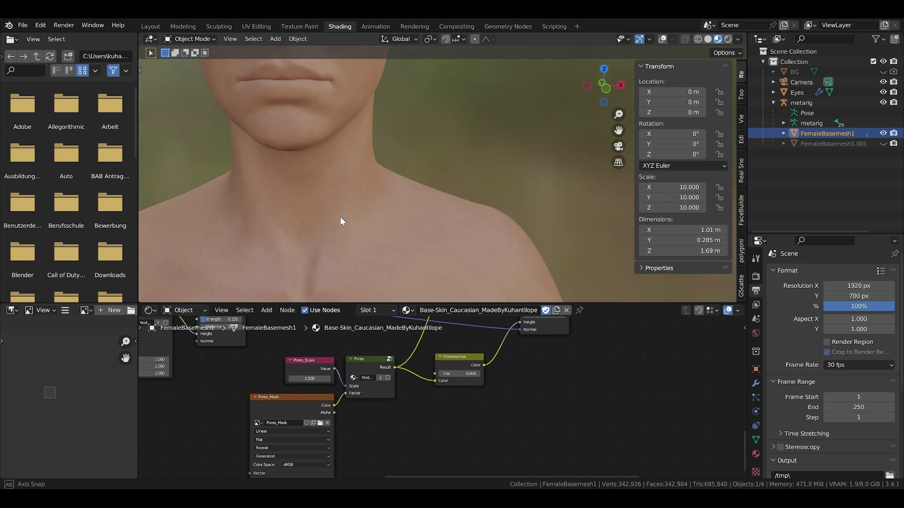
shift+middle_drag(331, 149, 320, 197)
scroll(319, 192, up, 2)
scroll(291, 178, down, 9)
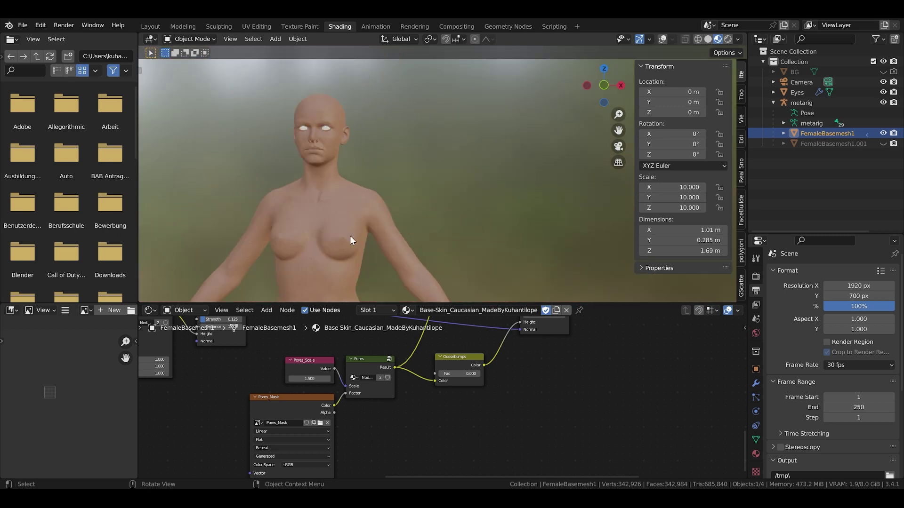
shift+middle_drag(357, 242, 284, 172)
scroll(301, 202, up, 4)
middle_drag(358, 207, 303, 175)
scroll(325, 202, up, 3)
shift+middle_drag(342, 221, 278, 161)
scroll(295, 209, down, 3)
shift+middle_drag(304, 221, 296, 208)
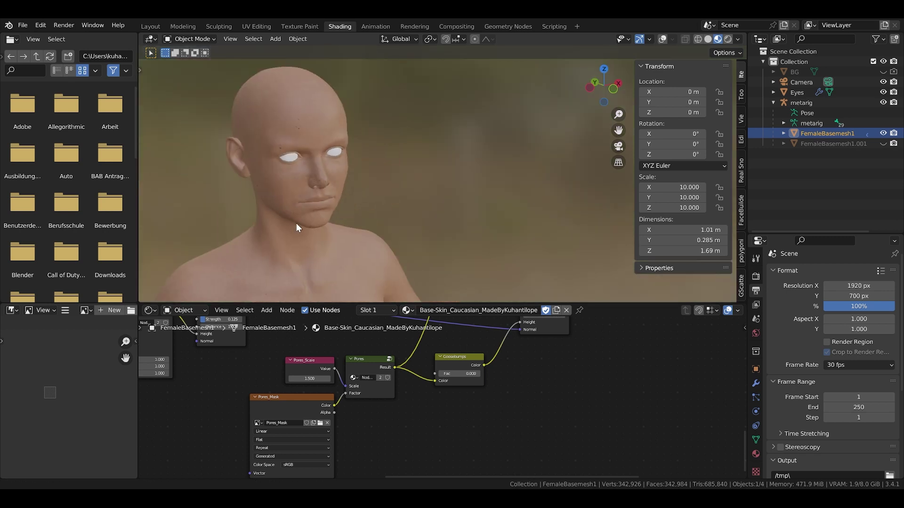
scroll(301, 179, up, 7)
middle_drag(332, 174, 346, 198)
middle_drag(332, 136, 349, 147)
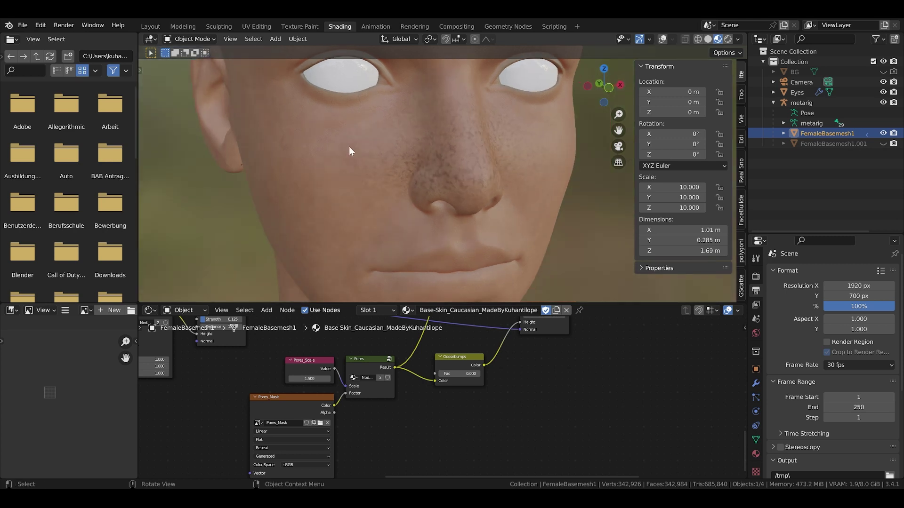
Step: Switch to the Texture Paint workspace, use solid shading, and make Pores_Mask the active texture slot
click(294, 26)
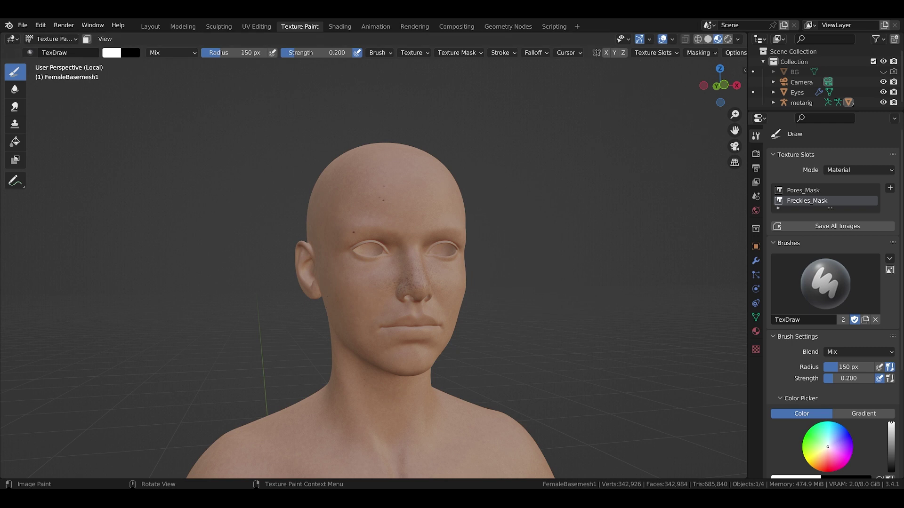
click(708, 39)
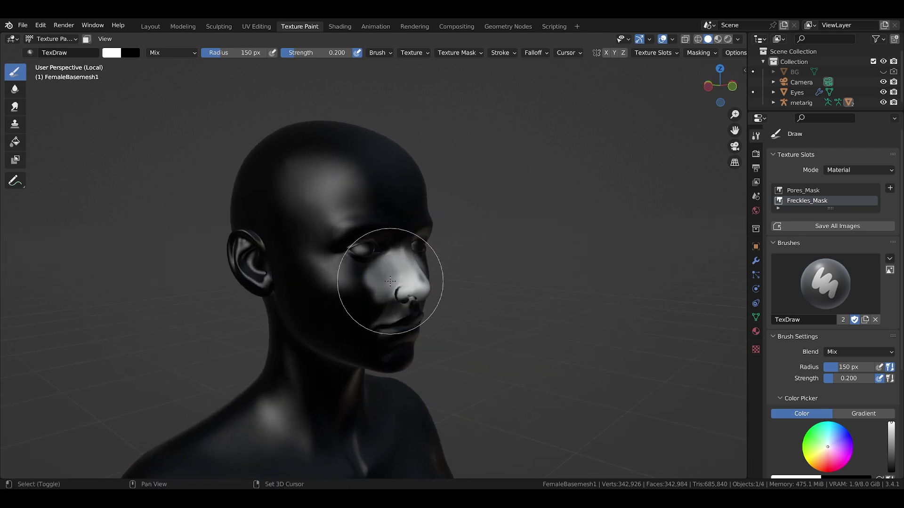
mouse_move(390, 281)
middle_down()
mouse_move(337, 282)
mouse_move(403, 288)
mouse_move(353, 262)
mouse_move(308, 293)
middle_up()
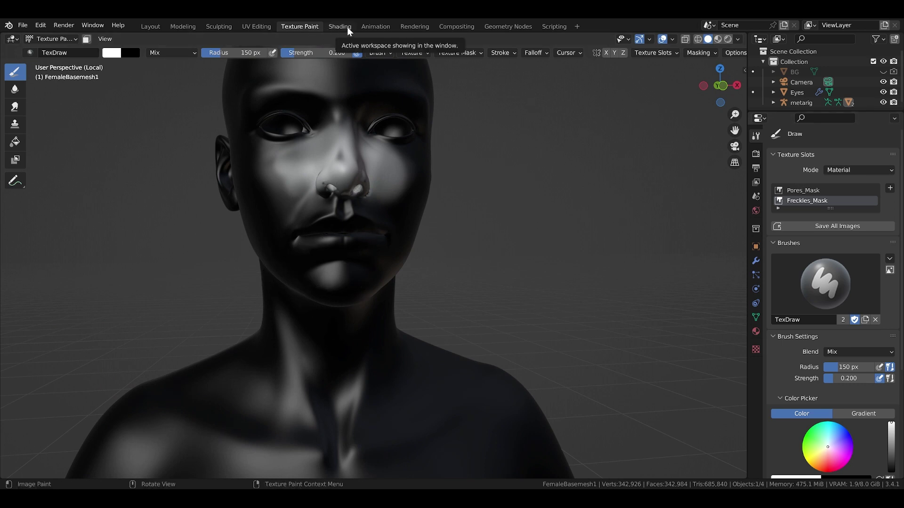
middle_drag(333, 171, 393, 149)
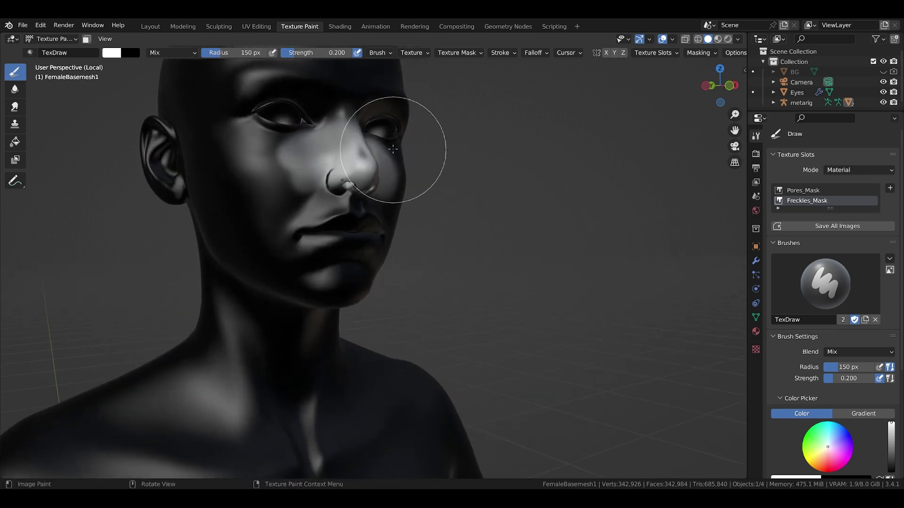
click(802, 188)
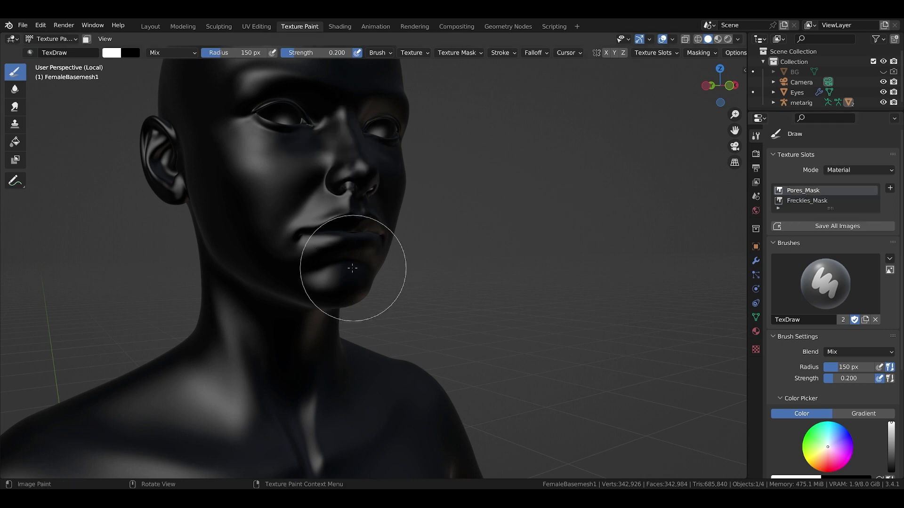
Step: Reduce the brush radius to 114 px and paint white areas on both cheeks in the pores mask
middle_drag(335, 283, 313, 266)
shift+middle_drag(334, 352, 284, 240)
shift+middle_drag(269, 174, 298, 313)
scroll(282, 188, up, 2)
mouse_move(285, 184)
middle_down()
mouse_move(303, 232)
mouse_move(293, 152)
mouse_move(339, 194)
mouse_move(353, 147)
middle_up()
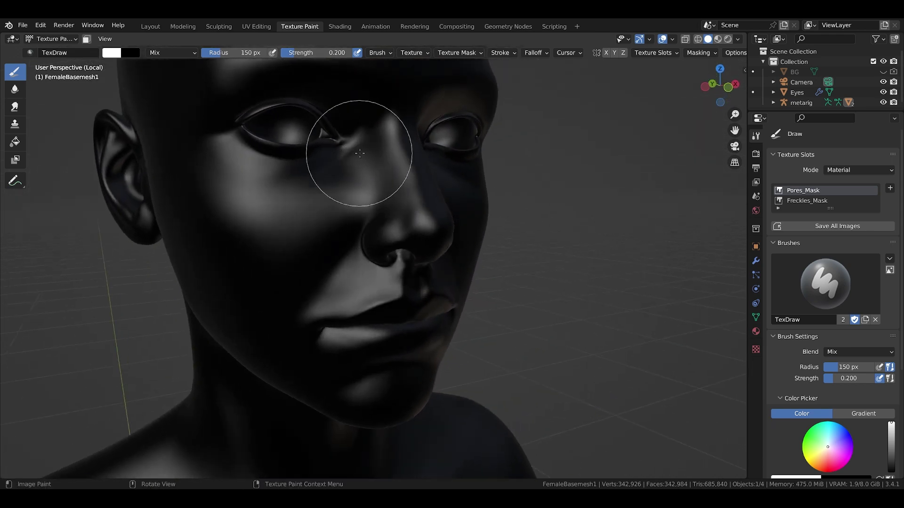
key(f)
click(320, 198)
middle_drag(319, 199, 344, 188)
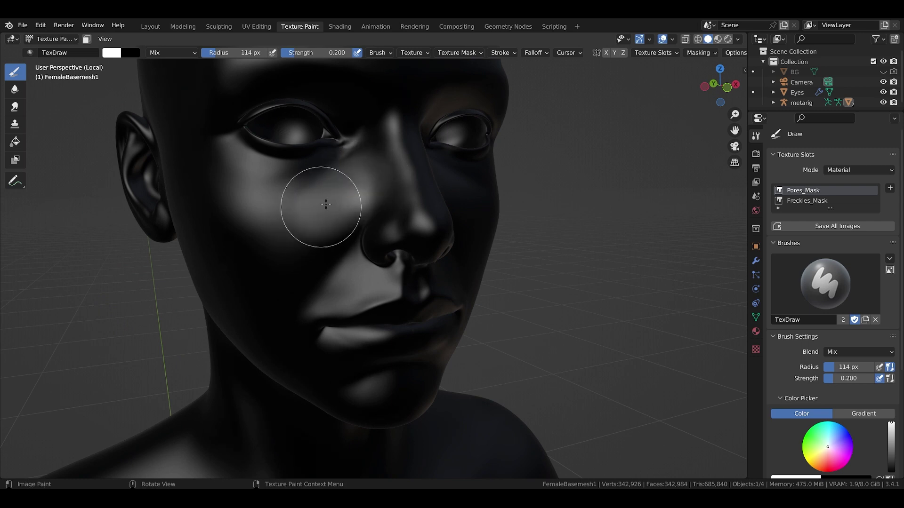
mouse_move(358, 184)
mouse_down()
mouse_move(312, 181)
mouse_move(287, 200)
mouse_move(303, 202)
mouse_move(297, 254)
mouse_move(258, 191)
mouse_move(309, 207)
mouse_up()
middle_drag(309, 207, 377, 208)
scroll(377, 207, down, 2)
mouse_move(444, 200)
mouse_down()
mouse_move(478, 217)
mouse_move(440, 185)
mouse_move(483, 212)
mouse_move(520, 212)
mouse_move(484, 211)
mouse_move(504, 222)
mouse_move(543, 222)
mouse_up()
mouse_move(544, 223)
middle_down()
mouse_move(423, 186)
mouse_move(444, 177)
middle_up()
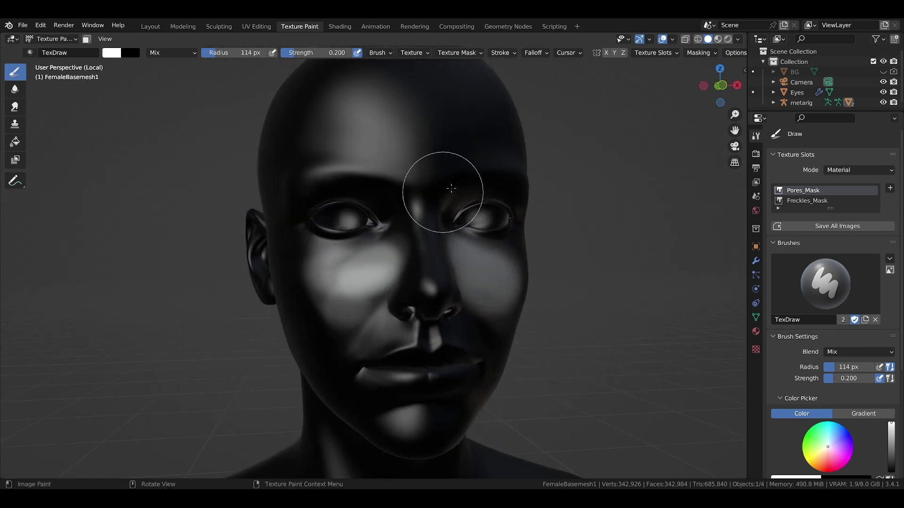
Step: Preview the material and inspect the pores on the cheeks up close and from a distance
click(718, 40)
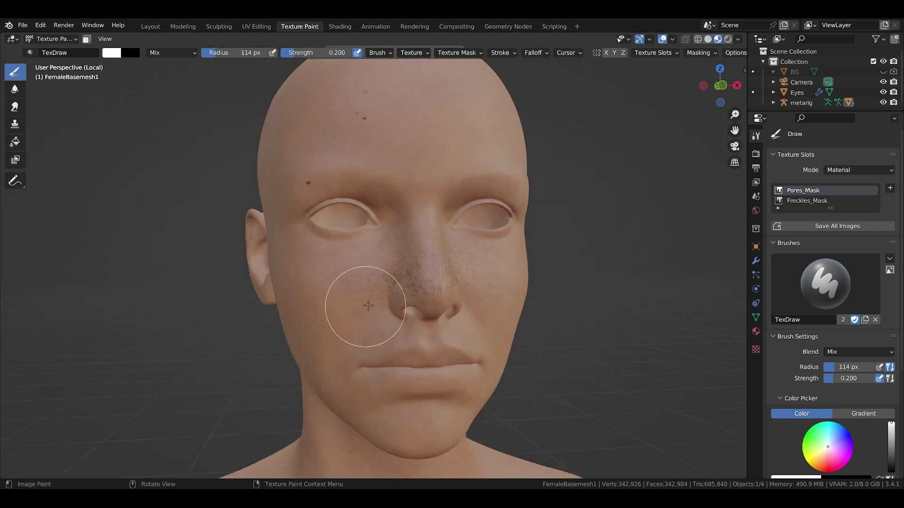
scroll(353, 291, up, 10)
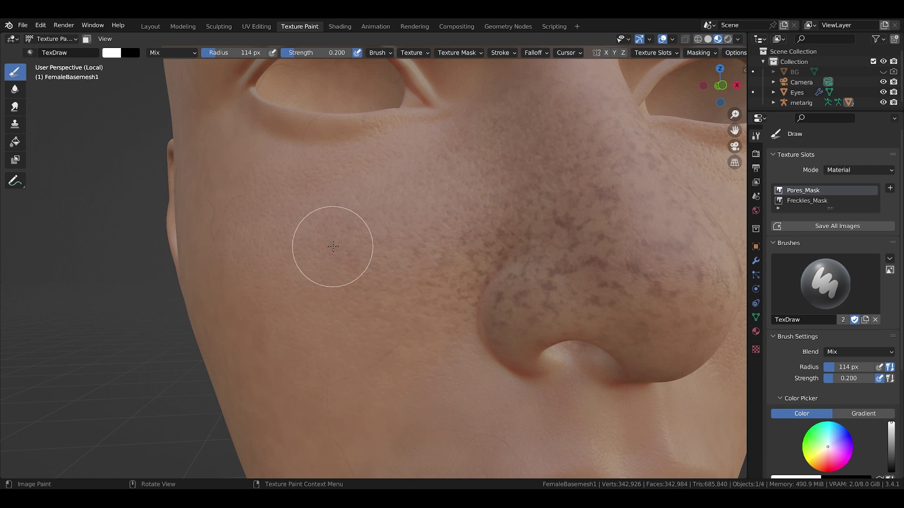
middle_drag(332, 246, 392, 251)
scroll(352, 234, down, 4)
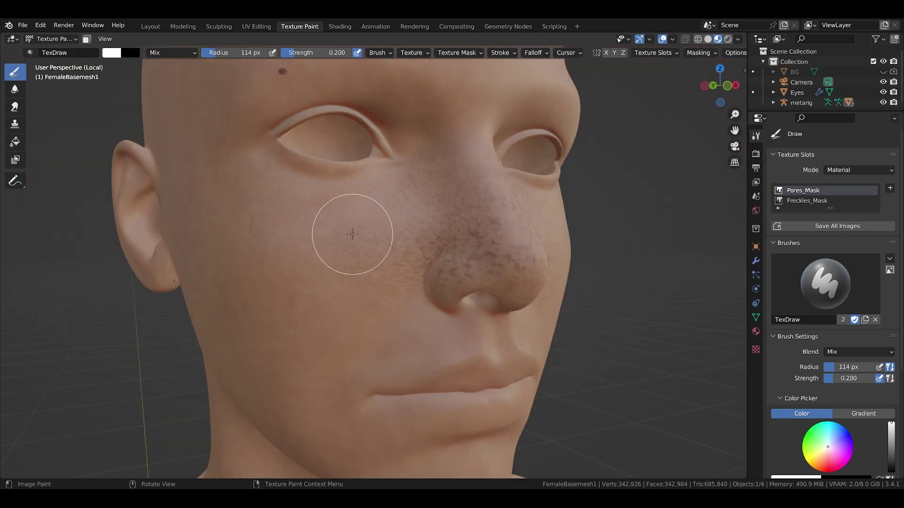
scroll(352, 234, down, 3)
middle_drag(393, 253, 373, 255)
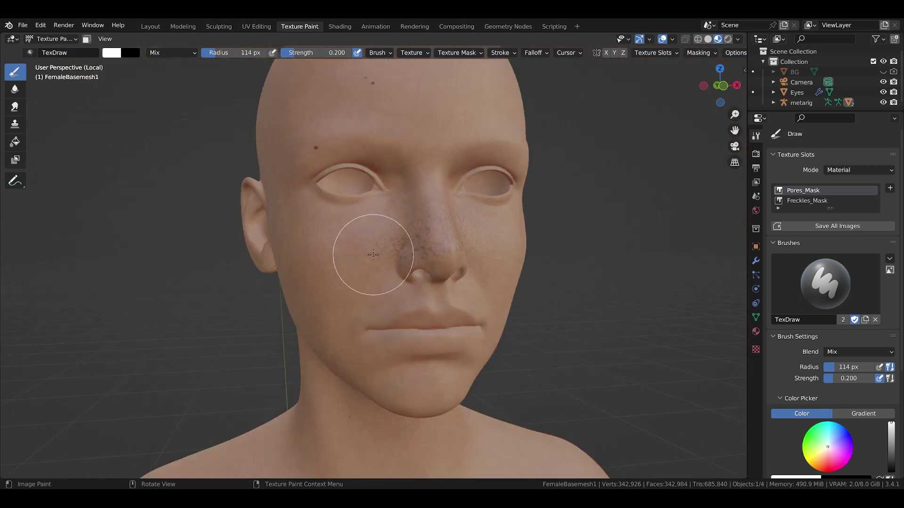
scroll(373, 255, down, 1)
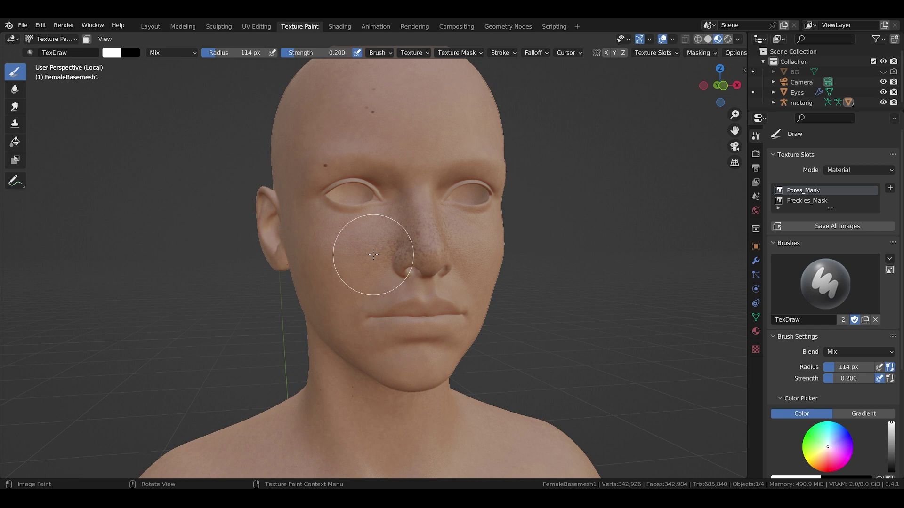
scroll(372, 254, down, 5)
shift+middle_drag(284, 269, 270, 245)
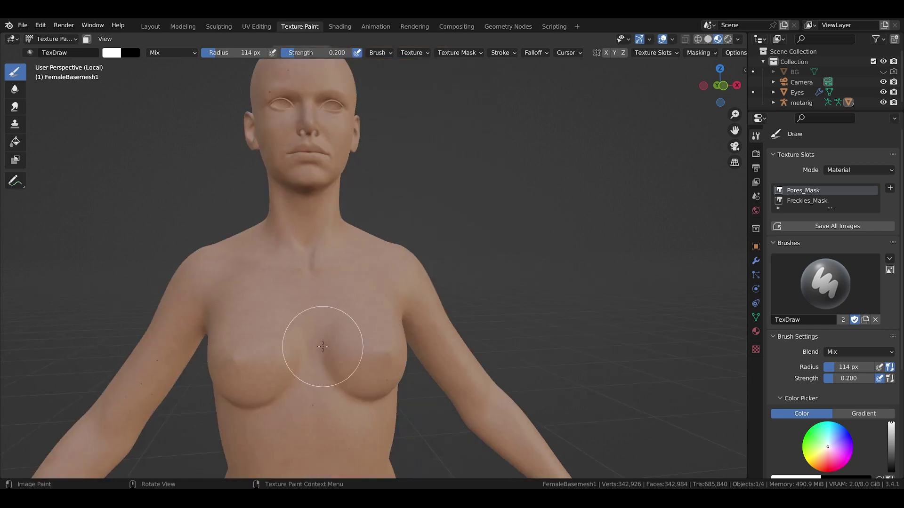
shift+middle_drag(304, 189, 322, 271)
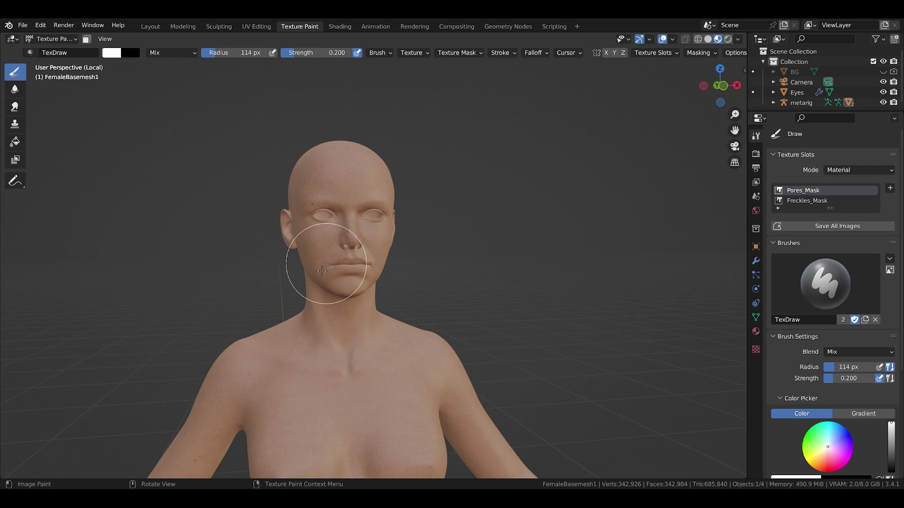
scroll(335, 226, up, 3)
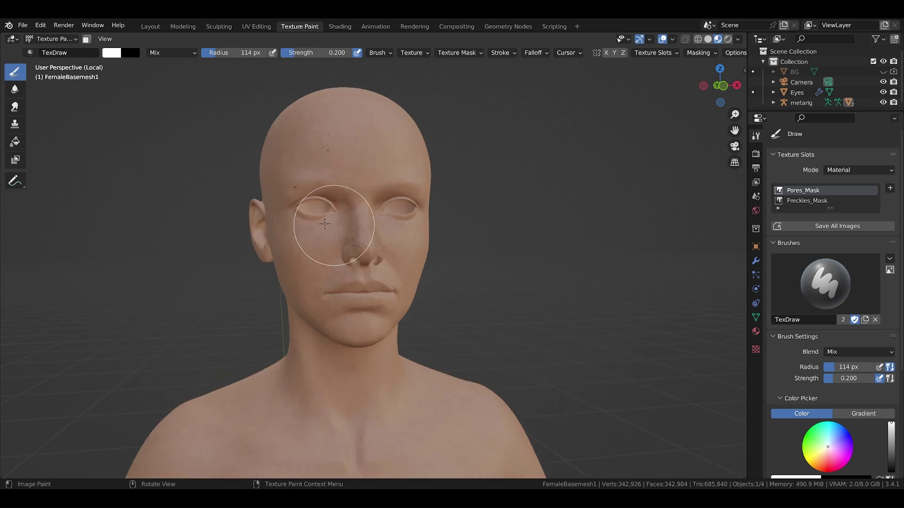
middle_drag(324, 224, 336, 231)
scroll(336, 218, up, 2)
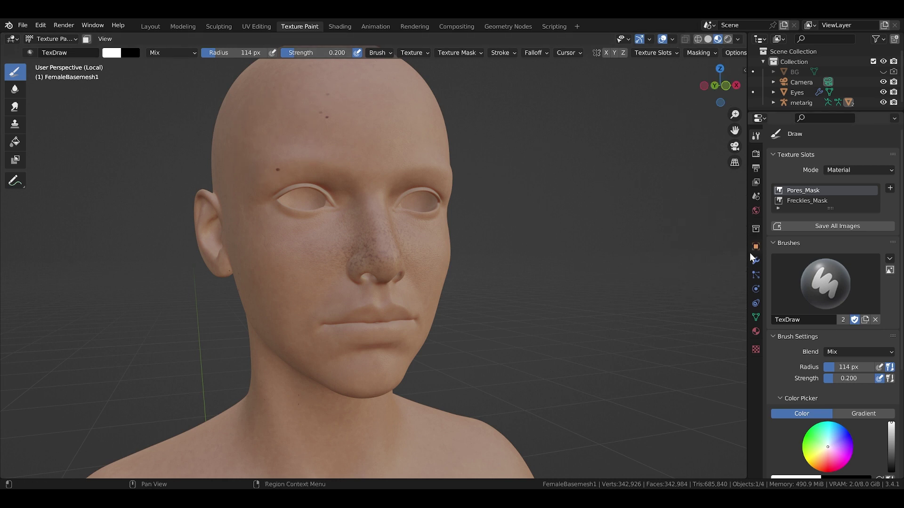
Step: Show the painted pores mask in solid shading with flat lighting and view the cheek from an angle
click(708, 40)
mouse_move(383, 202)
middle_down()
mouse_move(353, 225)
mouse_move(509, 86)
middle_up()
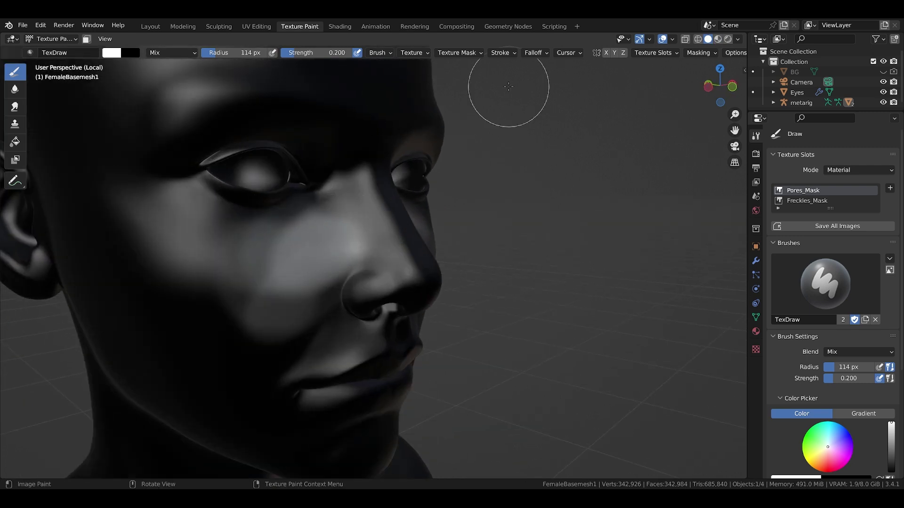
click(738, 39)
click(679, 301)
mouse_move(452, 258)
middle_down()
mouse_move(273, 232)
mouse_move(312, 252)
middle_up()
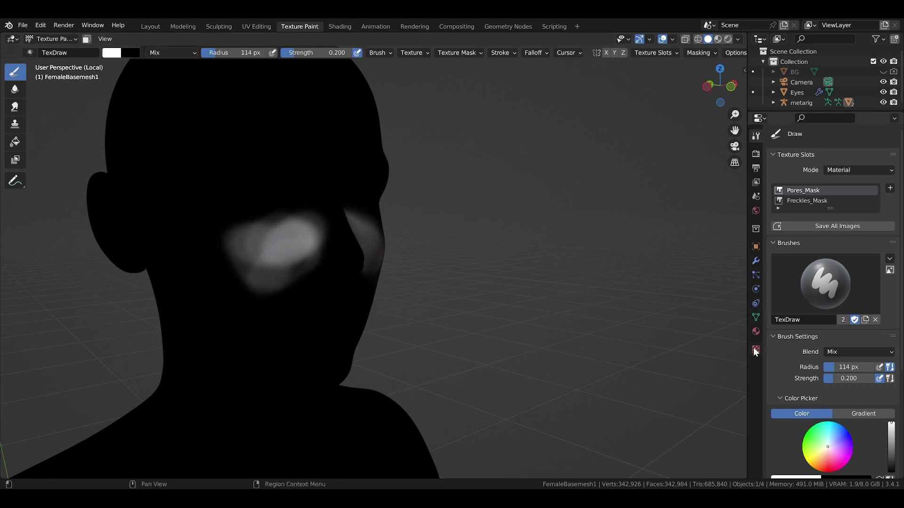
Step: Add a new texture as the draw brush's texture mask
scroll(783, 320, down, 8)
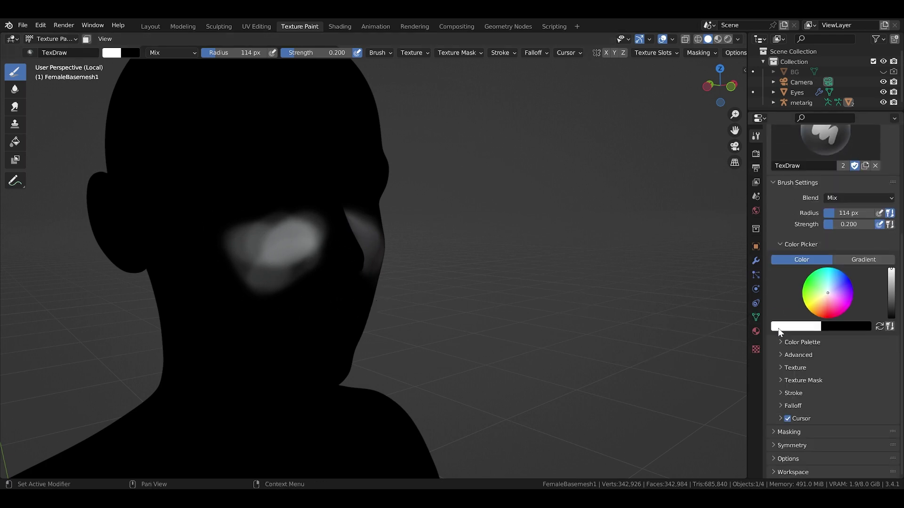
click(800, 379)
scroll(809, 384, down, 4)
click(817, 391)
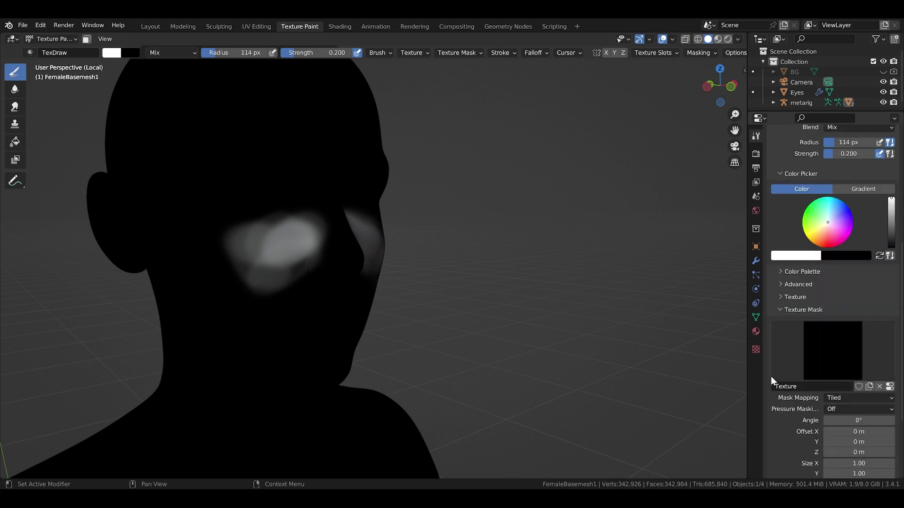
Step: Assign the existing texture to the draw brush's texture slot and change the texture type to Clouds
click(808, 297)
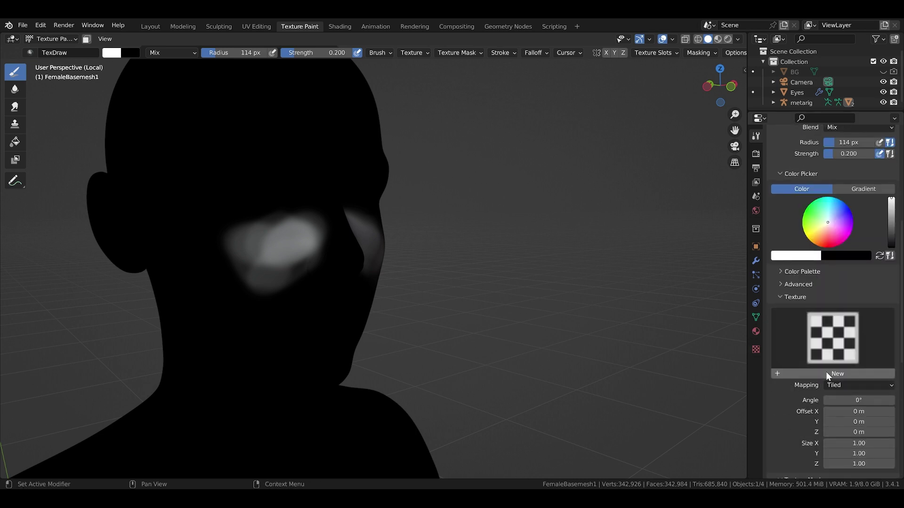
click(755, 350)
click(773, 167)
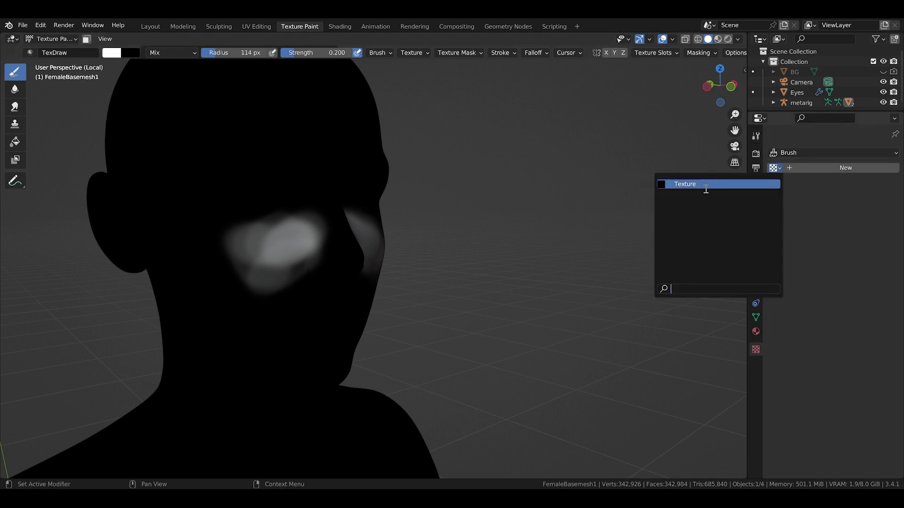
click(704, 184)
click(847, 184)
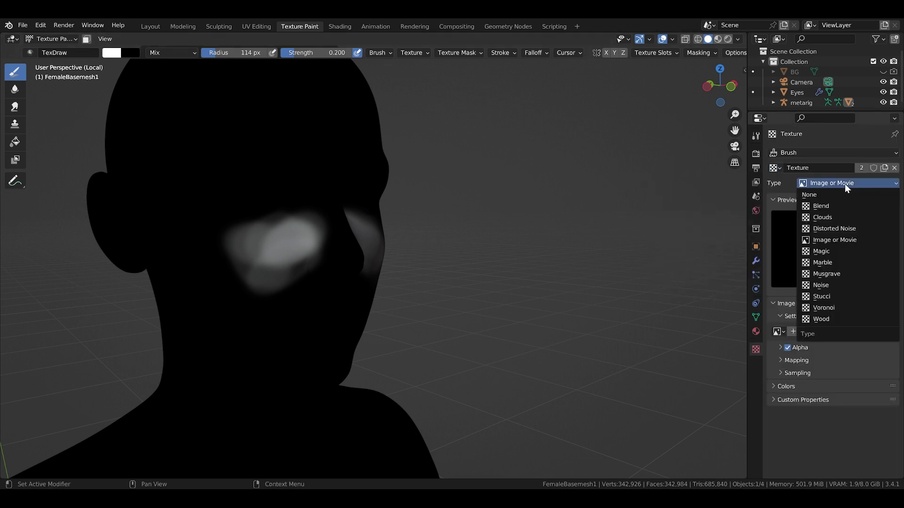
click(836, 209)
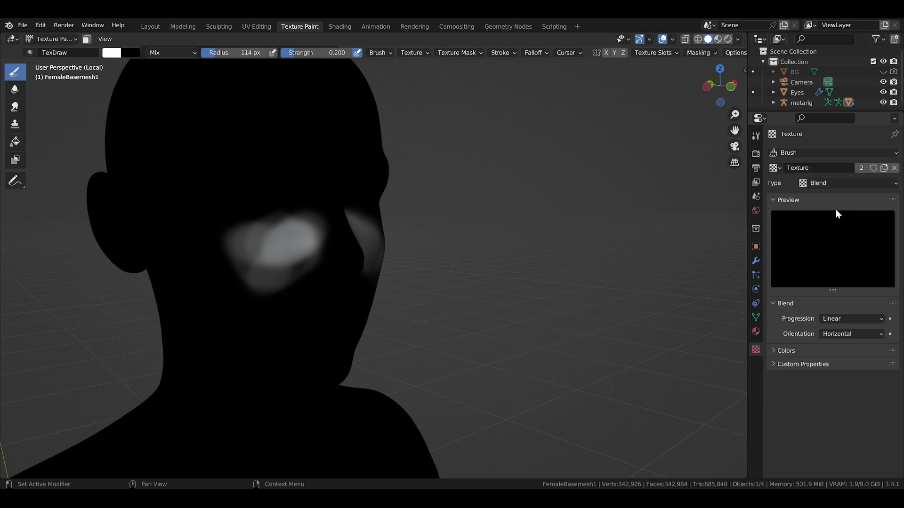
click(809, 184)
click(811, 217)
Step: Try a Clouds texture size of 0.1, then settle on a size of 0.5
middle_drag(362, 251, 332, 266)
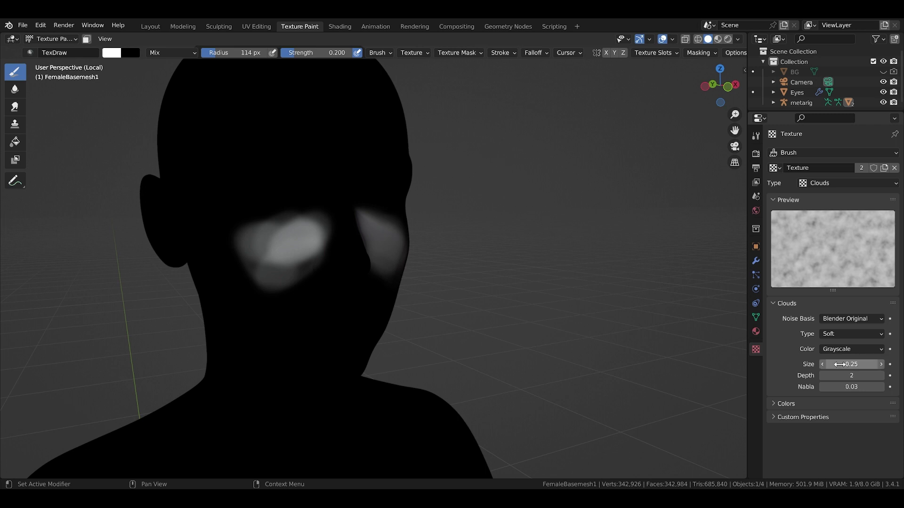
key(ctrl+v)
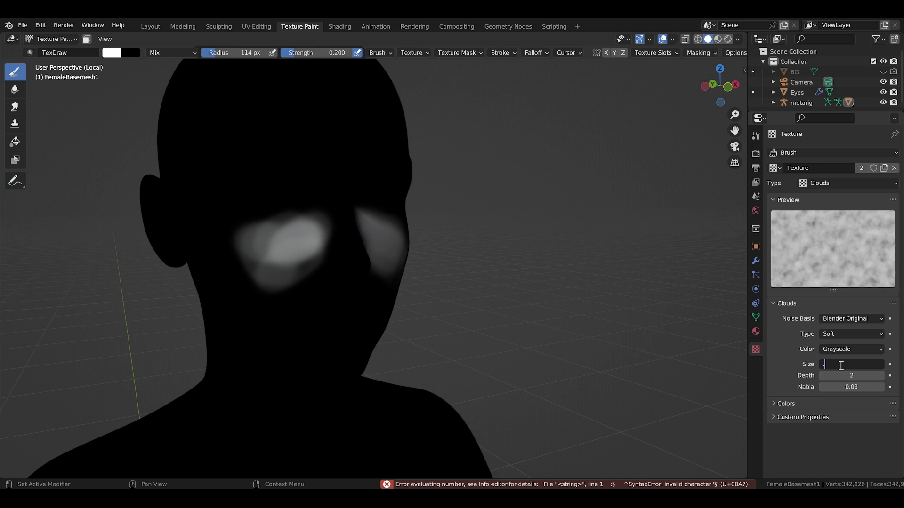
text(0.1)
key(Return)
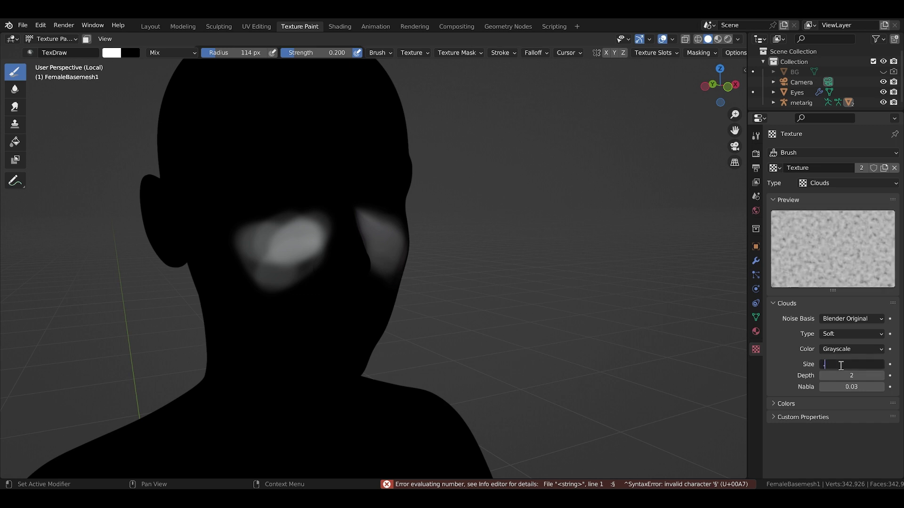
text(0.5)
key(Return)
Step: Remove the Clouds texture from the brush's Texture slot, keeping it only as the texture mask
mouse_move(379, 222)
middle_down()
mouse_move(351, 264)
mouse_move(531, 254)
middle_up()
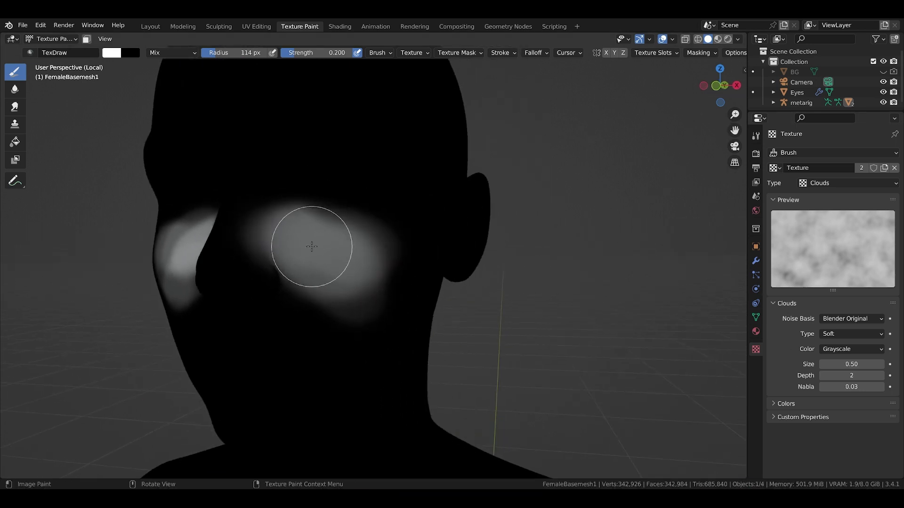
click(754, 138)
scroll(770, 363, down, 8)
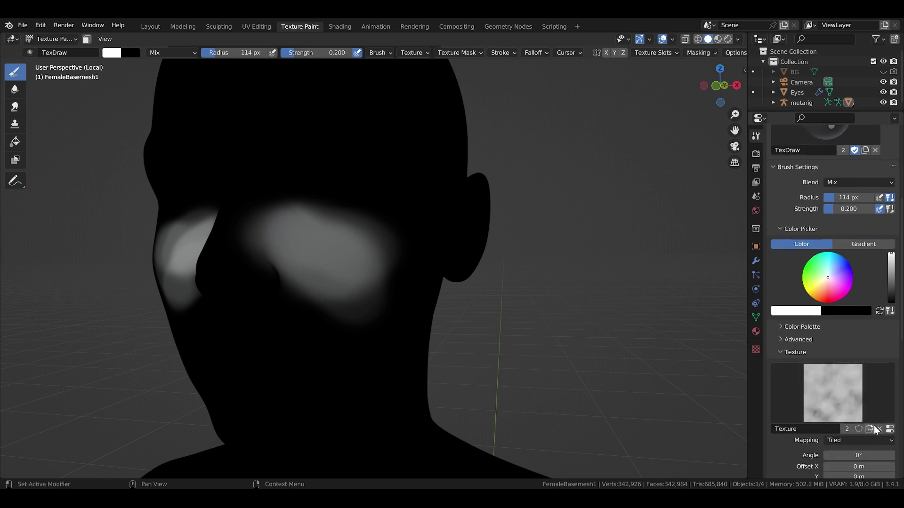
click(879, 429)
scroll(876, 424, down, 6)
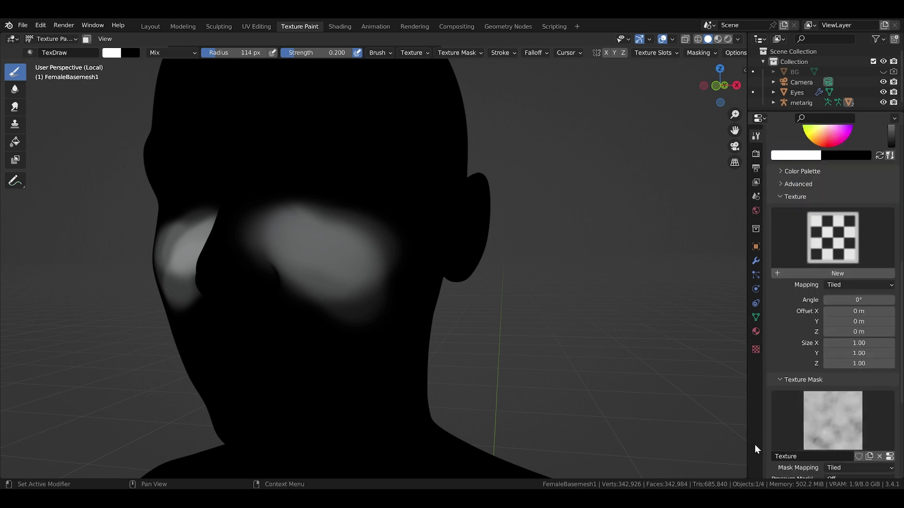
Step: Paint white on the lower cheek with the clouds-masked brush, then swap to black and break up the pores mask on both cheeks
mouse_move(286, 279)
middle_down()
mouse_move(277, 278)
mouse_move(345, 270)
middle_up()
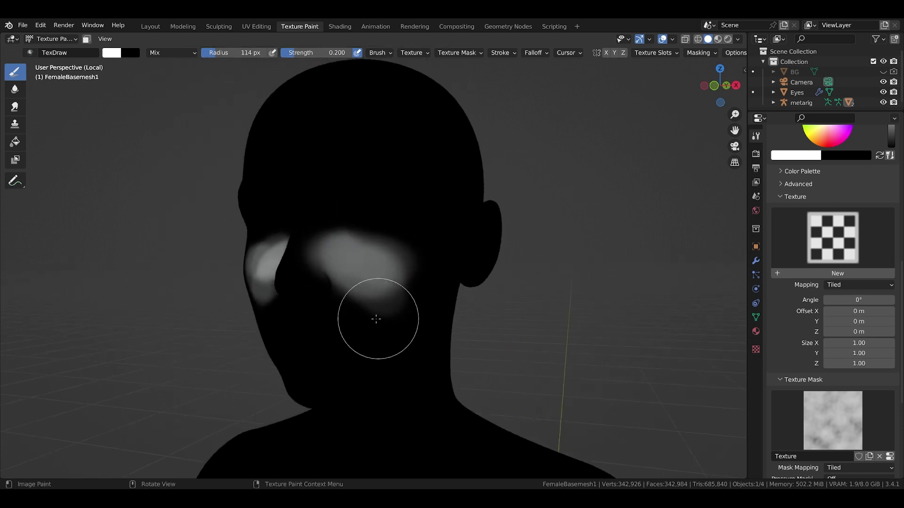
drag(370, 306, 377, 302)
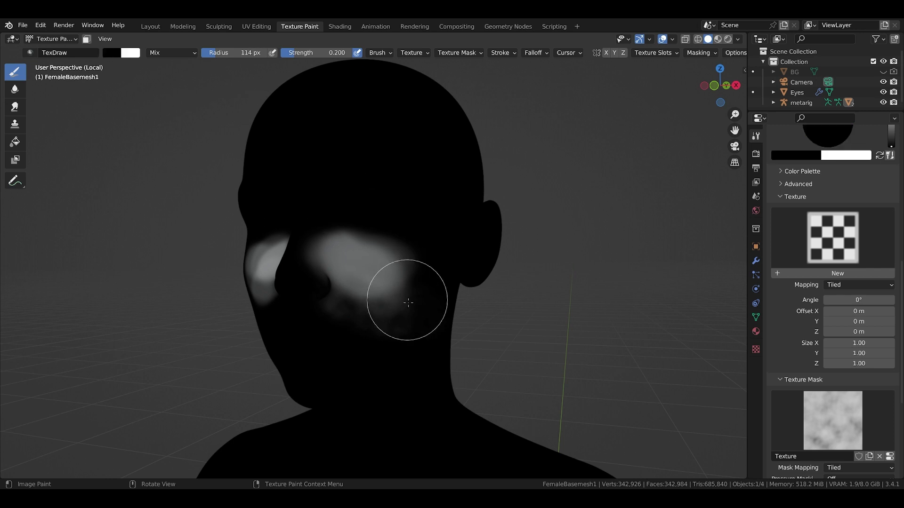
key(x)
mouse_move(420, 276)
mouse_down()
mouse_move(341, 214)
mouse_move(360, 216)
mouse_move(415, 307)
mouse_move(343, 292)
mouse_move(414, 272)
mouse_move(338, 262)
mouse_move(335, 284)
mouse_up()
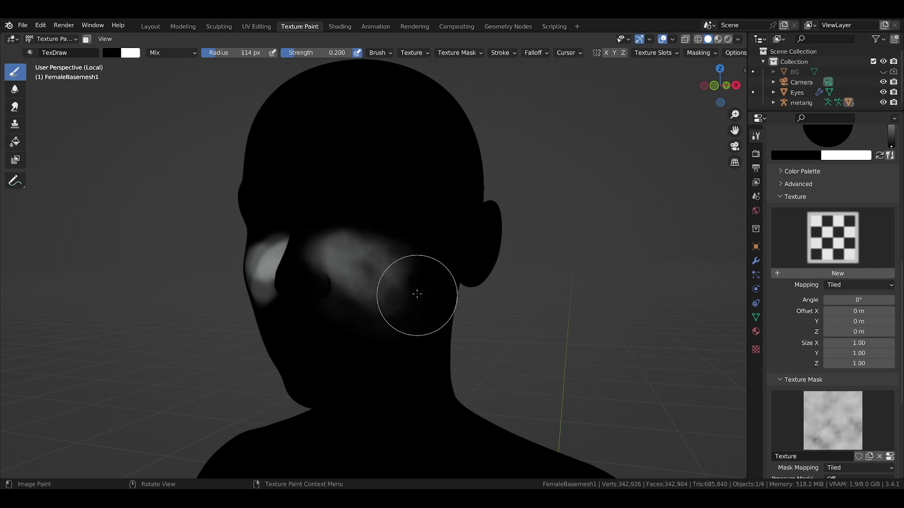
middle_drag(397, 273, 349, 282)
mouse_move(179, 315)
mouse_down()
mouse_move(256, 309)
mouse_move(208, 329)
mouse_move(188, 313)
mouse_up()
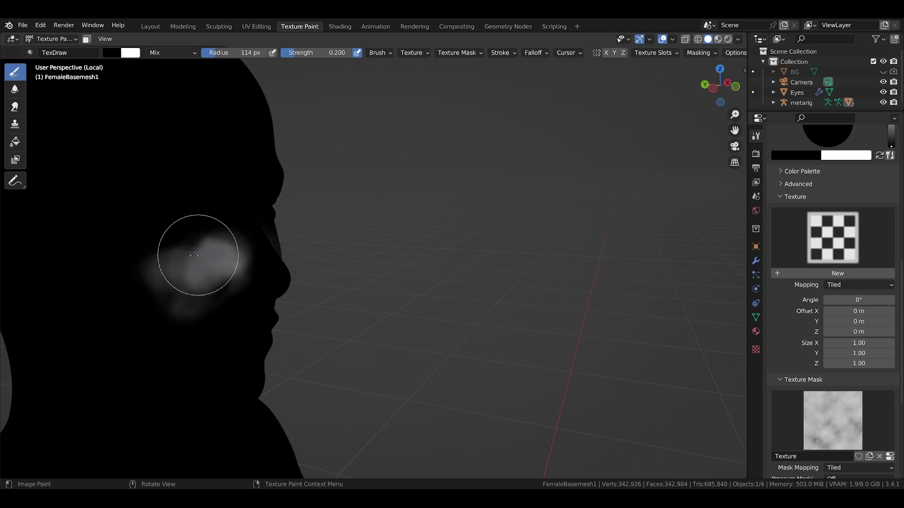
Step: Inspect the broken-up pores mask on both cheeks, then check the face in Material Preview shading from several angles
mouse_move(210, 243)
middle_down()
mouse_move(160, 232)
mouse_move(185, 250)
mouse_move(89, 293)
middle_up()
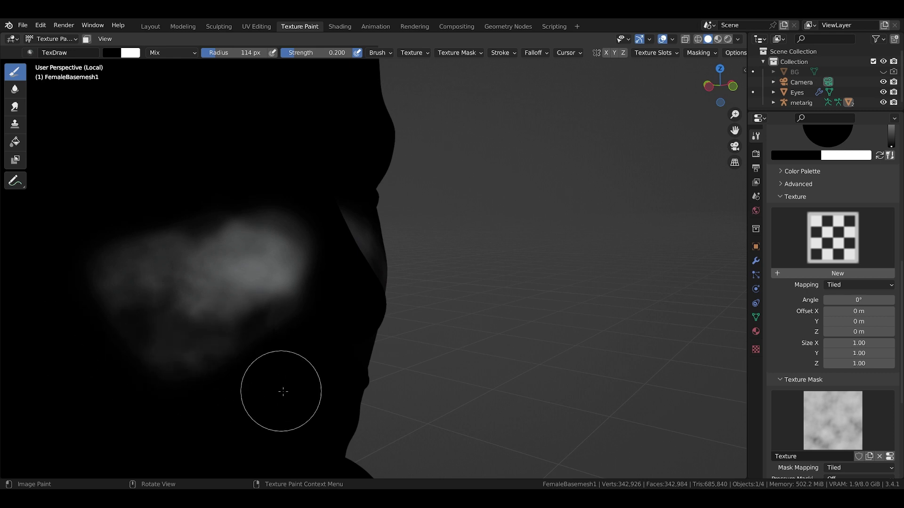
mouse_move(240, 359)
middle_down()
mouse_move(224, 347)
mouse_move(248, 359)
middle_up()
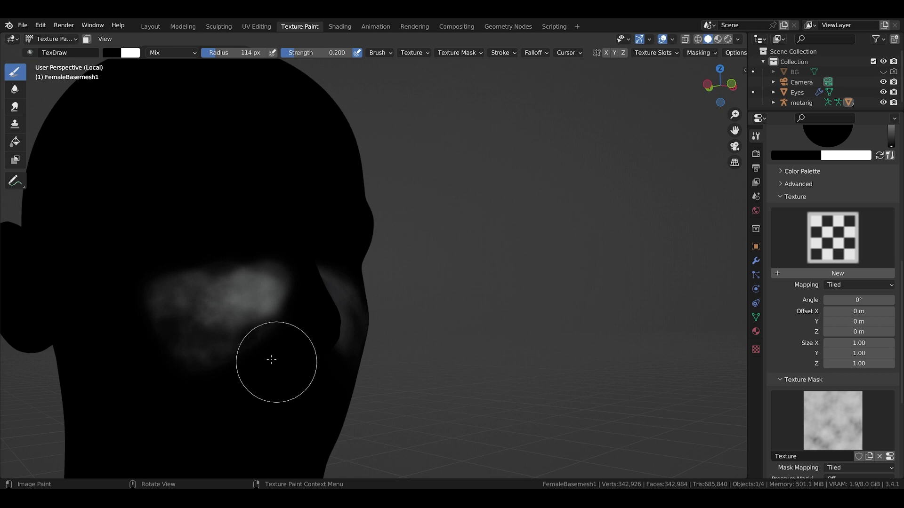
mouse_move(231, 344)
middle_down()
mouse_move(203, 332)
mouse_move(236, 326)
middle_up()
scroll(236, 327, up, 3)
scroll(208, 308, down, 3)
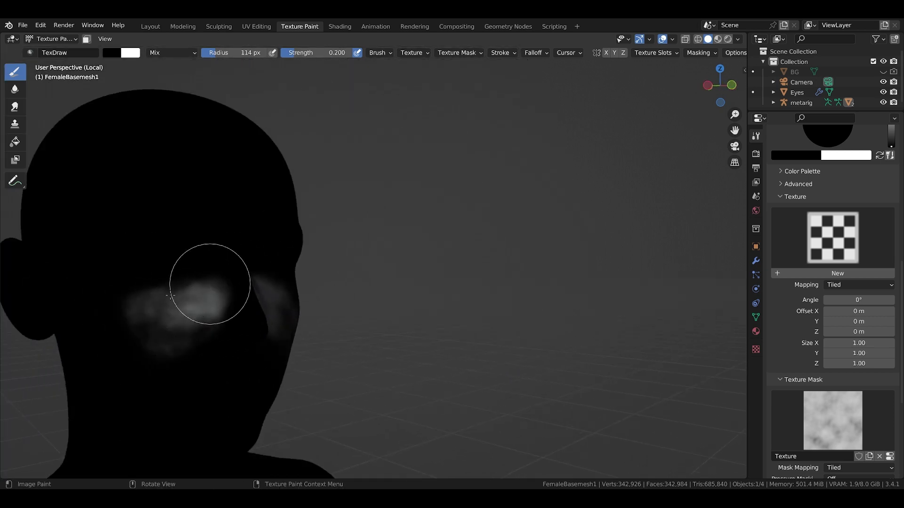
middle_drag(248, 335, 329, 343)
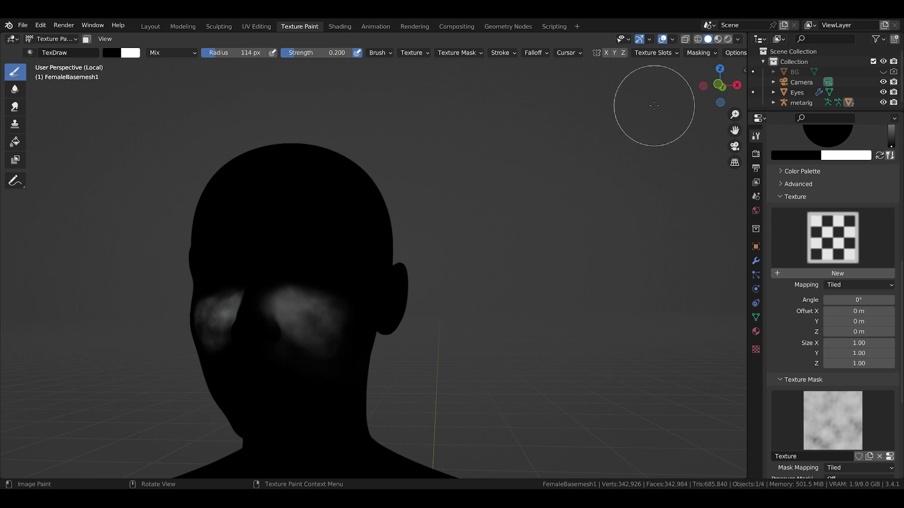
click(717, 39)
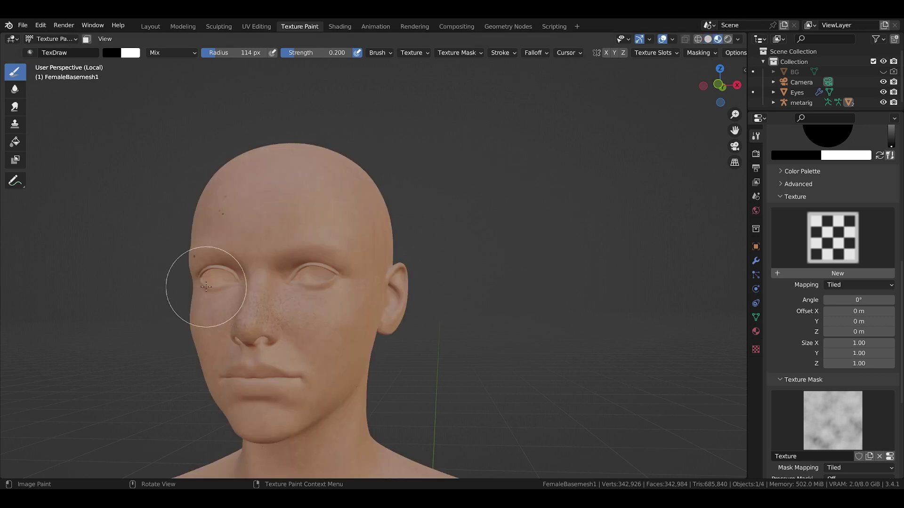
middle_drag(236, 290, 318, 303)
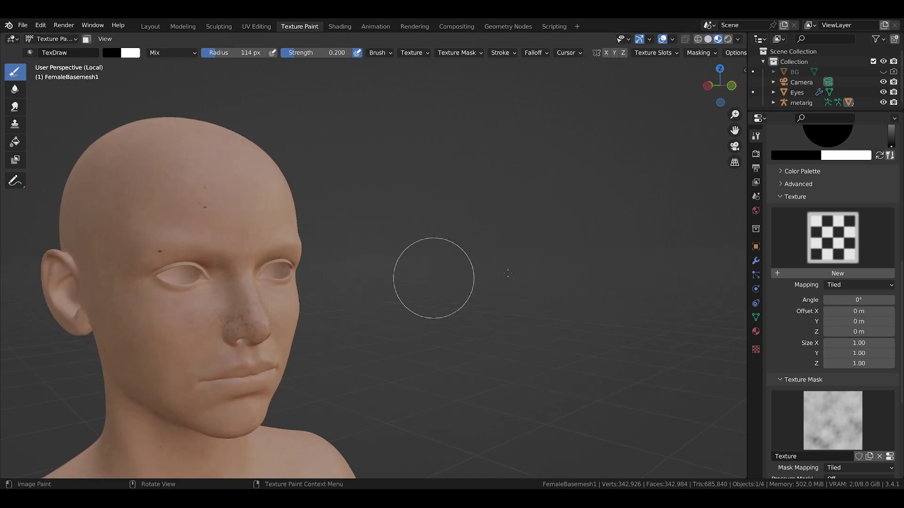
middle_drag(217, 301, 195, 282)
scroll(195, 282, down, 2)
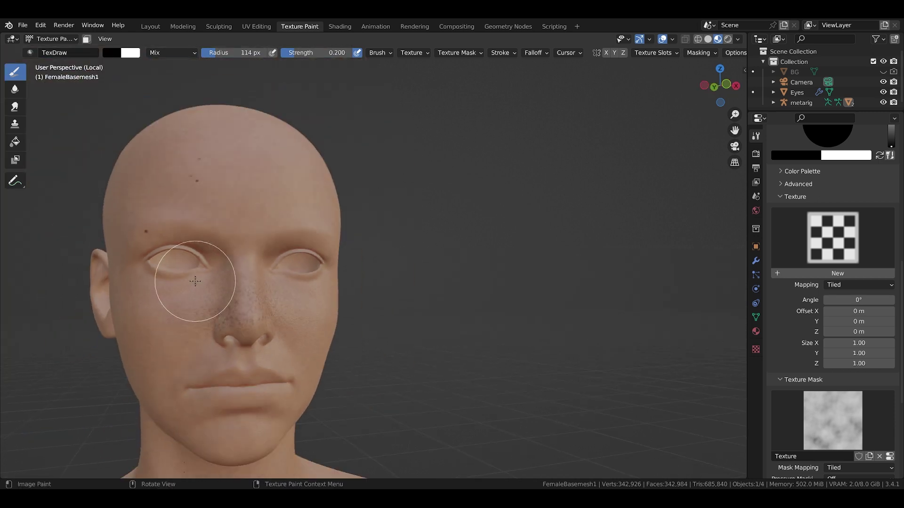
middle_drag(234, 269, 664, 234)
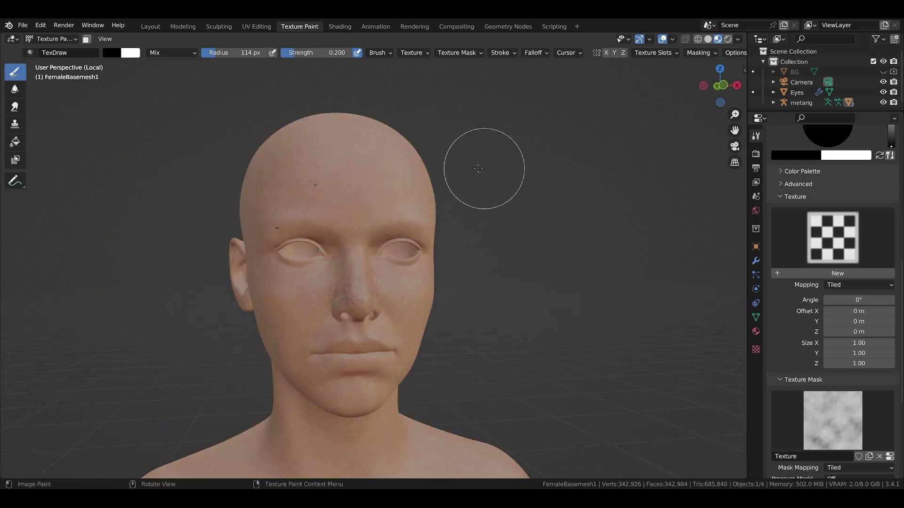
Step: Switch to the Shading workspace and locate the veins node group in the skin material's node tree
click(339, 27)
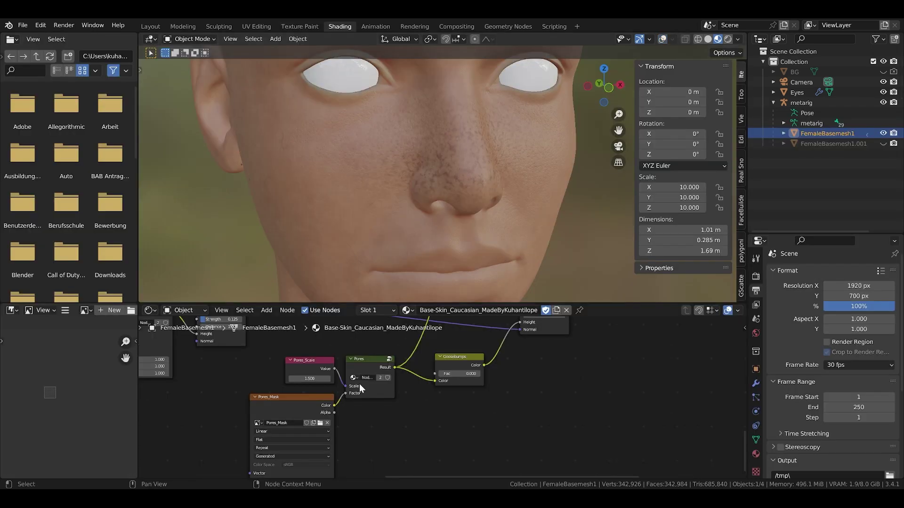
scroll(360, 383, down, 2)
middle_drag(368, 372, 444, 393)
middle_drag(356, 362, 362, 395)
scroll(402, 394, down, 3)
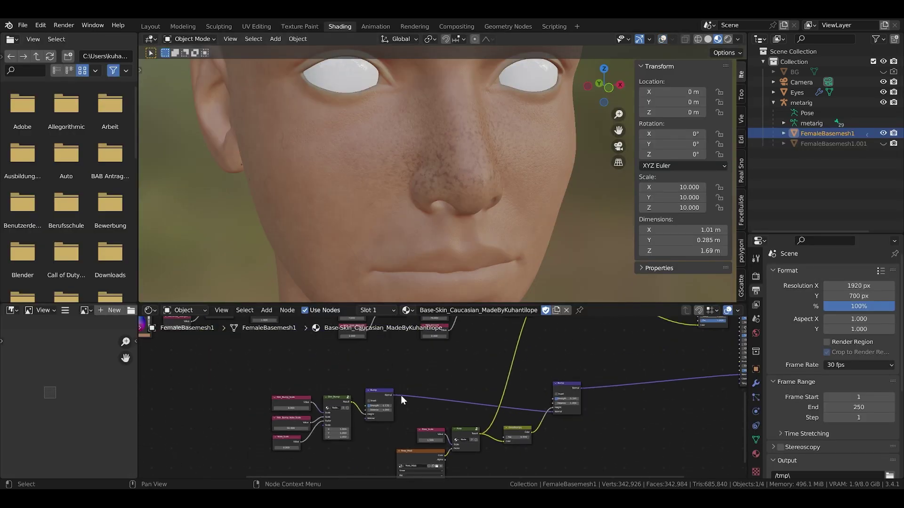
middle_drag(376, 346, 387, 394)
scroll(355, 351, up, 3)
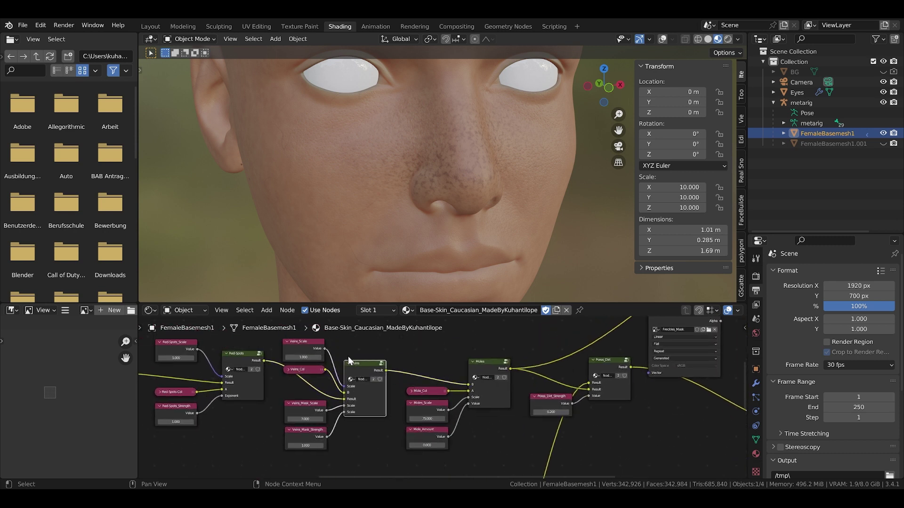
Step: Open the veins node group, examine its noise textures, color ramps and multiply nodes, and return to the main node tree
key(Tab)
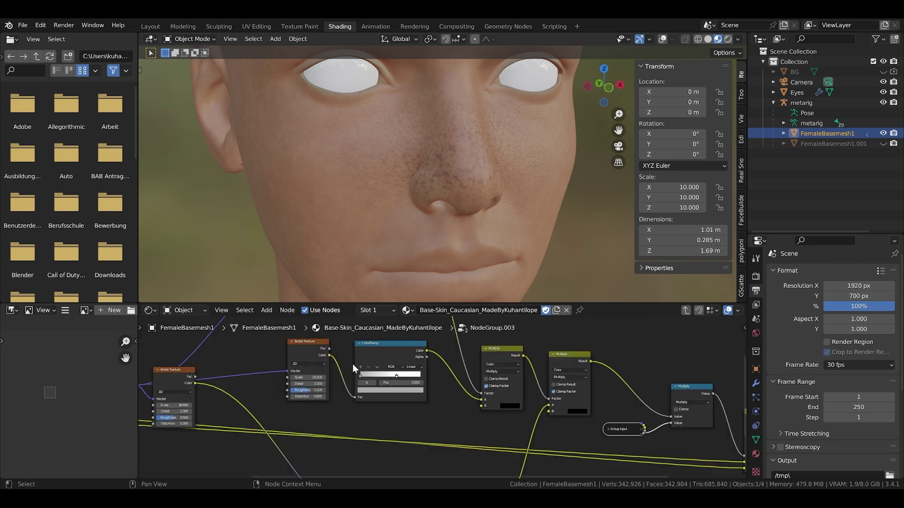
scroll(429, 369, down, 3)
middle_drag(431, 376, 383, 389)
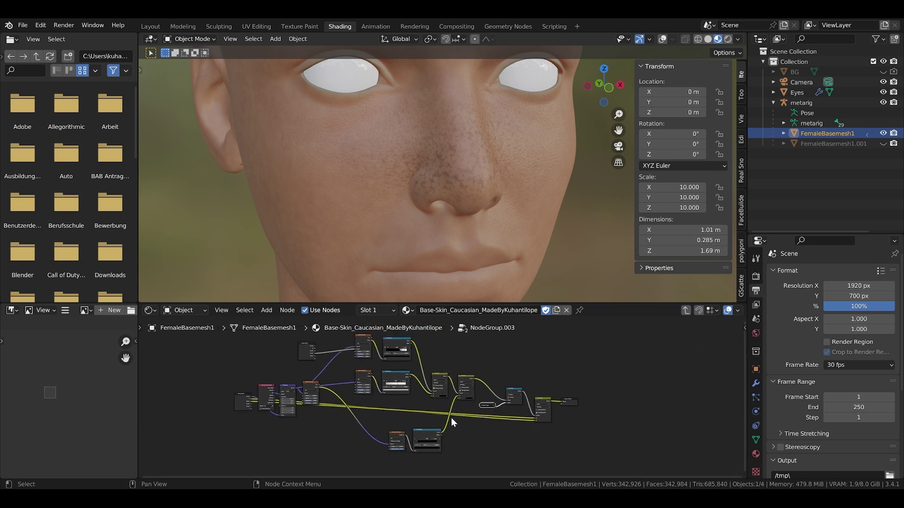
scroll(311, 391, up, 3)
middle_drag(516, 414, 325, 397)
middle_drag(292, 366, 521, 455)
scroll(485, 416, down, 1)
middle_drag(485, 416, 422, 363)
middle_drag(463, 406, 399, 389)
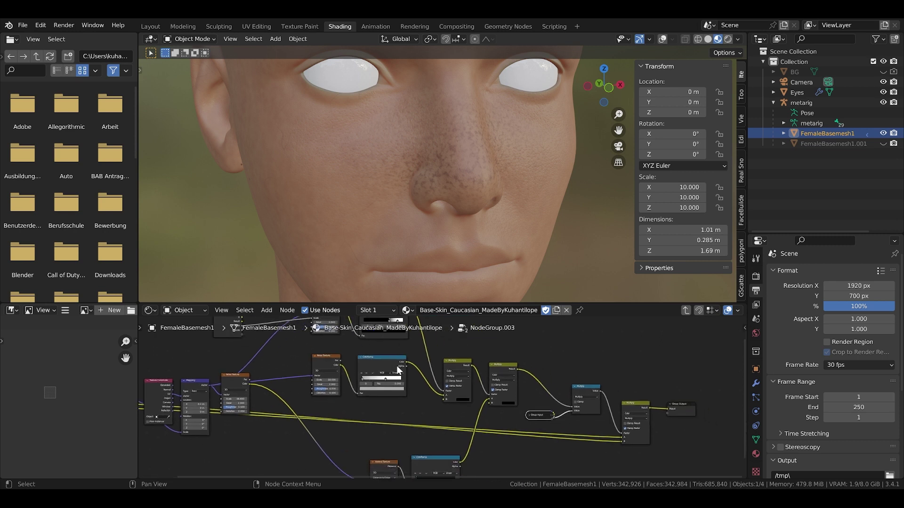
key(Tab)
Step: Review the complete skin material node tree from the color inputs through to the shader and material output
scroll(372, 376, down, 6)
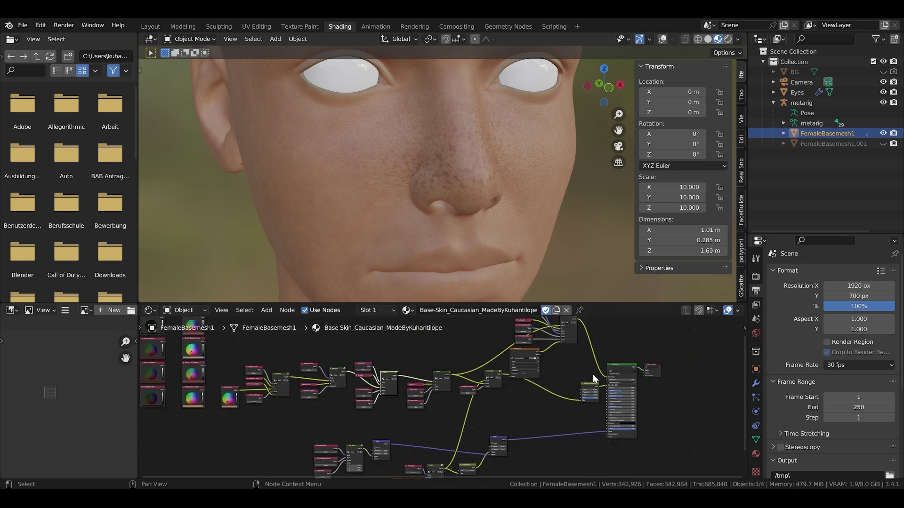
middle_drag(593, 375, 475, 379)
scroll(530, 391, up, 1)
scroll(530, 391, up, 1)
scroll(573, 384, down, 4)
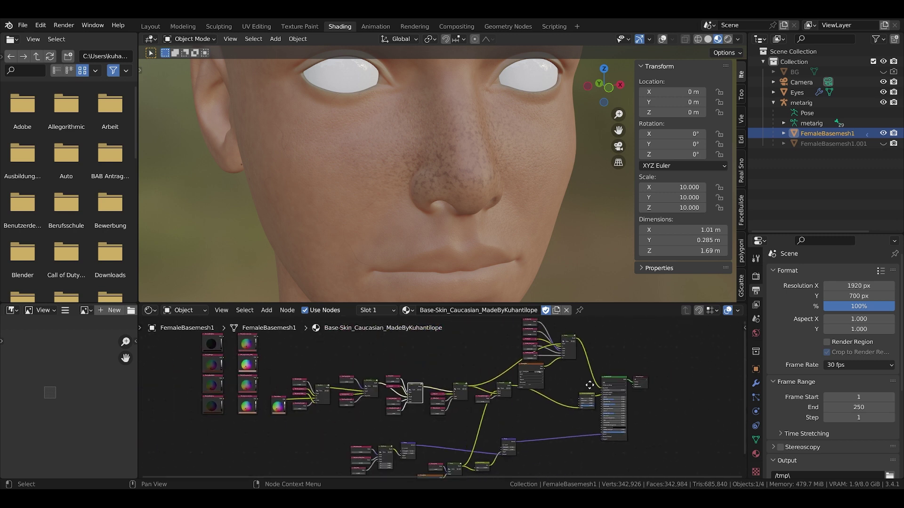